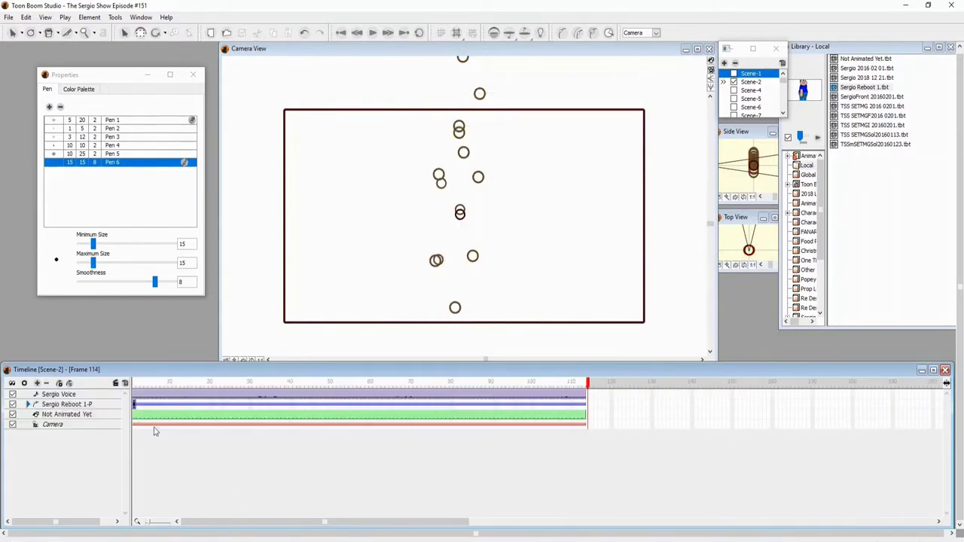
Step: Add a parent peg to the Camera element
{"action": "left_click_drag", "start_coordinate": [183, 400], "coordinate": [287, 401]}
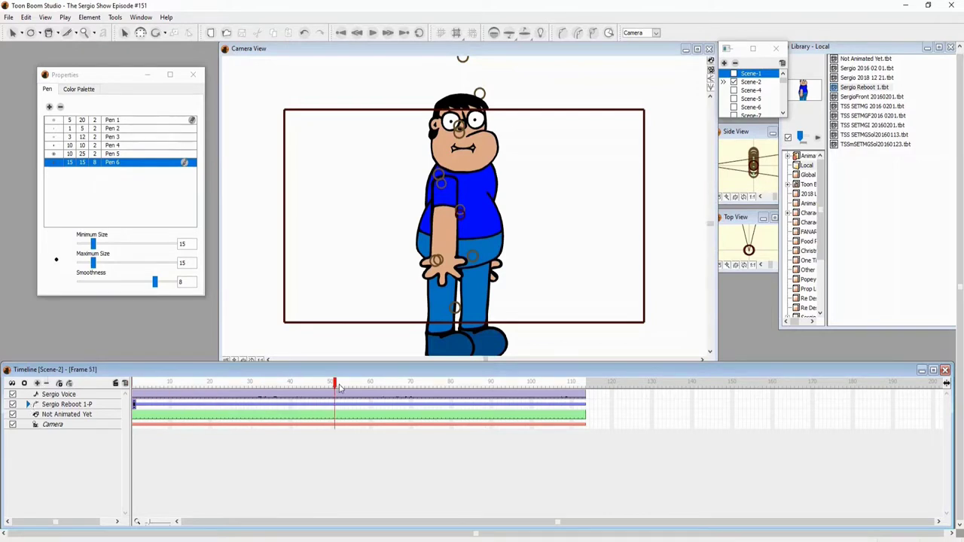
{"action": "left_click", "coordinate": [53, 424]}
{"action": "left_click", "coordinate": [68, 383]}
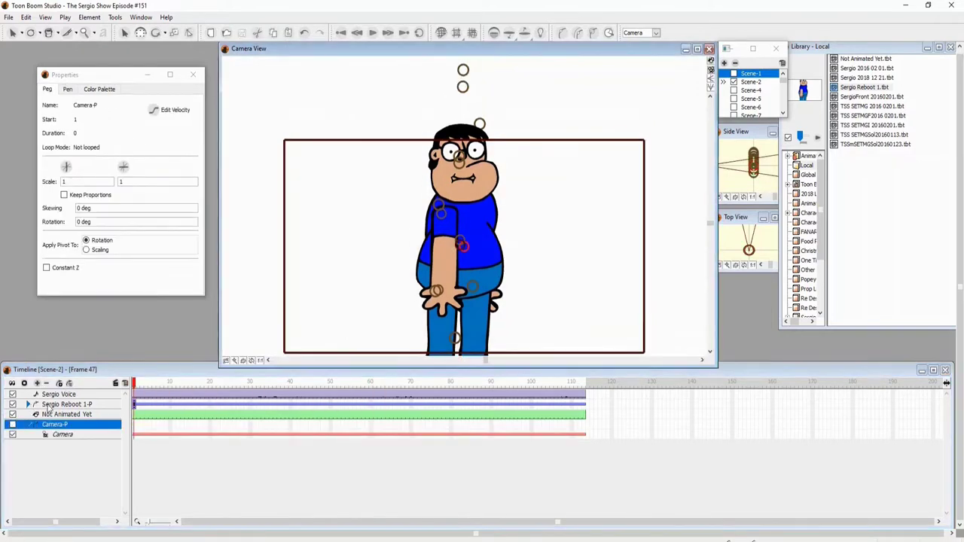
Step: Apply the Sergio Voice lip sync to the SergioRebootMouth element
{"action": "left_click", "coordinate": [482, 226]}
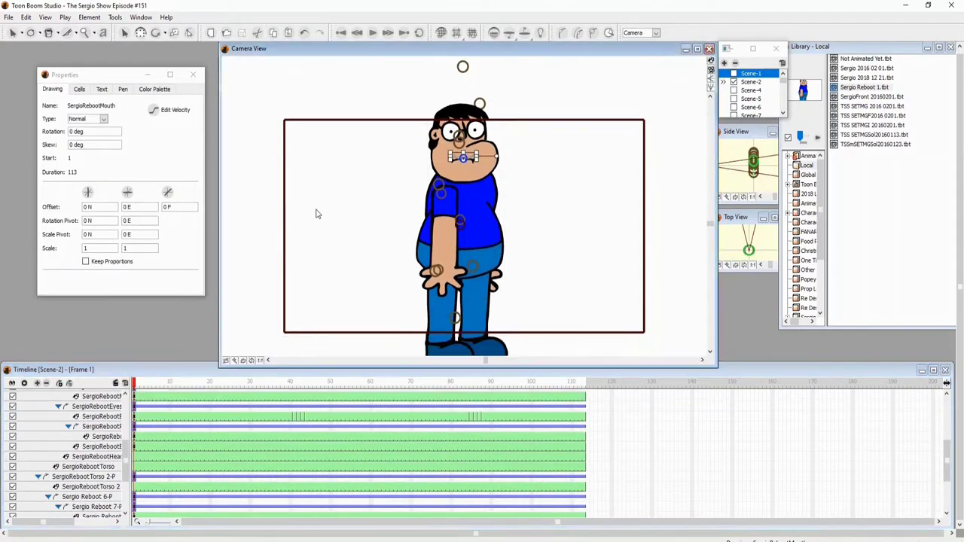
{"action": "right_click", "coordinate": [207, 395]}
{"action": "left_click", "coordinate": [249, 486]}
{"action": "left_click", "coordinate": [495, 193]}
{"action": "left_click", "coordinate": [505, 243]}
{"action": "left_click", "coordinate": [531, 381]}
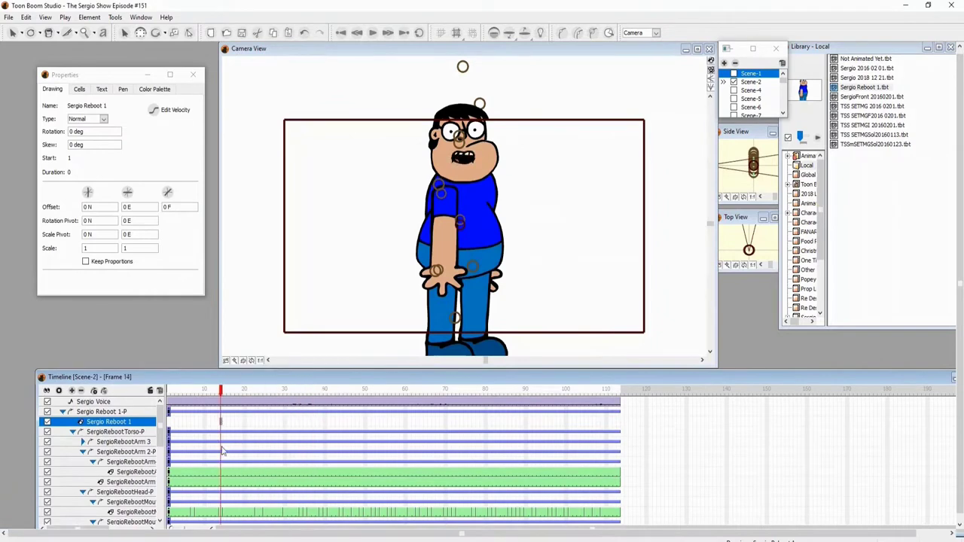
Step: Set the SergioRebootMouth cells for frames 1 to 30 to drawing 1
{"action": "scroll", "coordinate": [222, 451], "scroll_direction": "down", "scroll_amount": 5}
{"action": "left_click", "coordinate": [176, 389]}
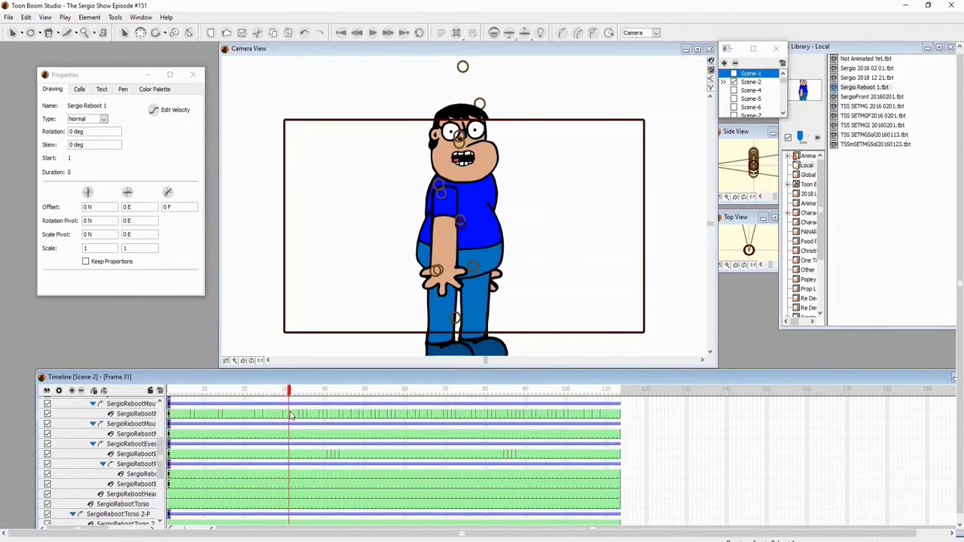
{"action": "left_click_drag", "start_coordinate": [291, 415], "coordinate": [170, 415]}
{"action": "left_click", "coordinate": [79, 89]}
{"action": "left_click_drag", "start_coordinate": [131, 190], "coordinate": [58, 191]}
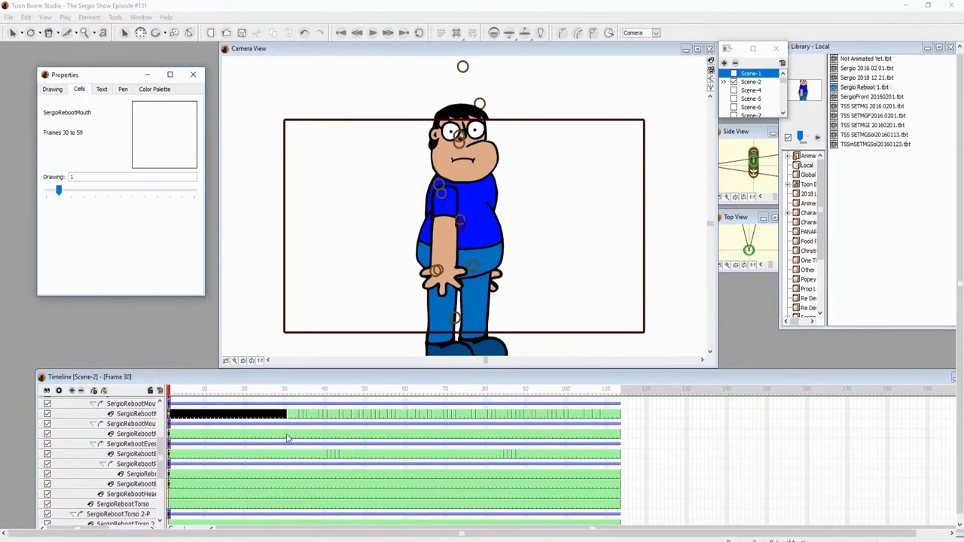
Step: Hide the closed mouth on SergioRebootMouth 2 for frames 31 to 113 by switching those cells to another drawing
{"action": "left_click_drag", "start_coordinate": [294, 436], "coordinate": [644, 437]}
{"action": "left_click", "coordinate": [104, 192]}
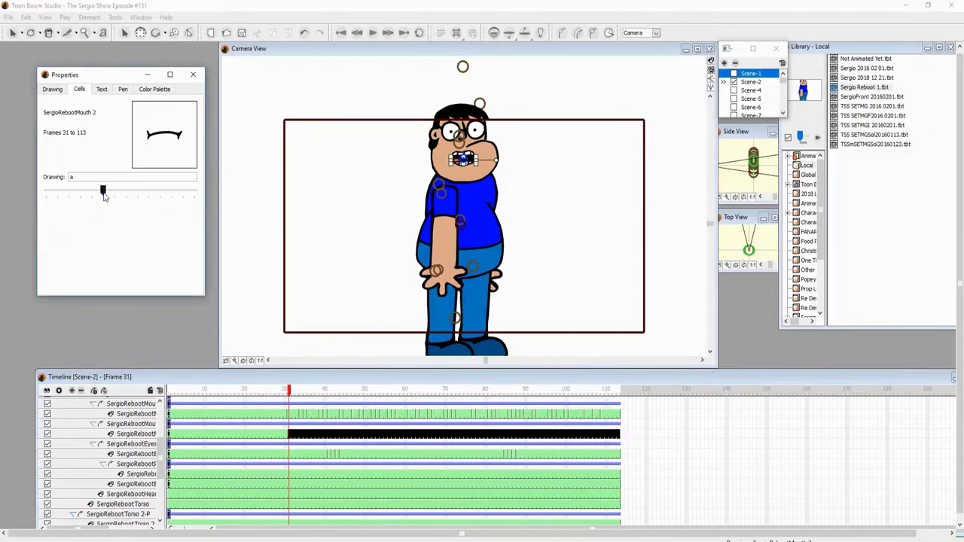
{"action": "left_click", "coordinate": [261, 434]}
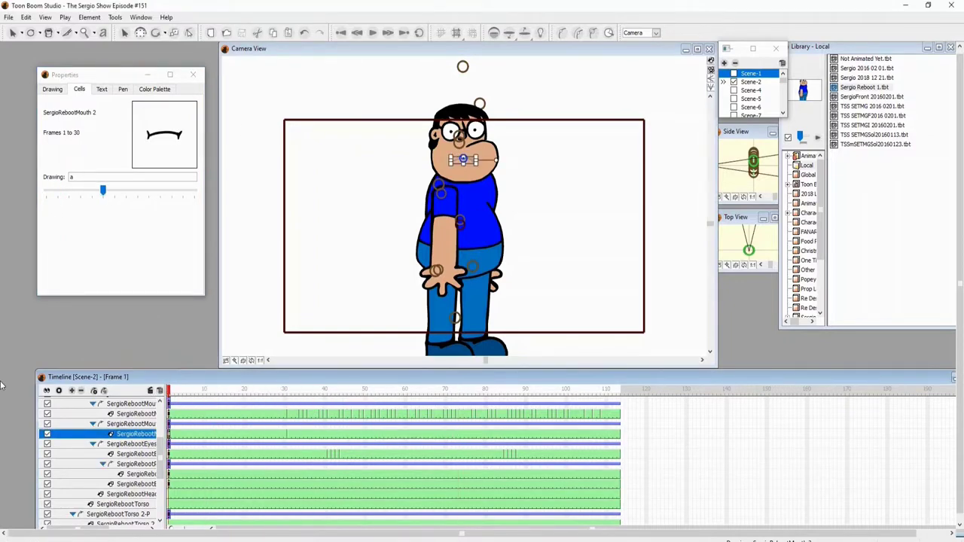
Step: Add a keyframe at frame 33 on SergioRebootPupils-P and shift the pupils sideways at frame 1
{"action": "left_click", "coordinate": [132, 454]}
{"action": "left_click", "coordinate": [136, 464]}
{"action": "left_click", "coordinate": [273, 461]}
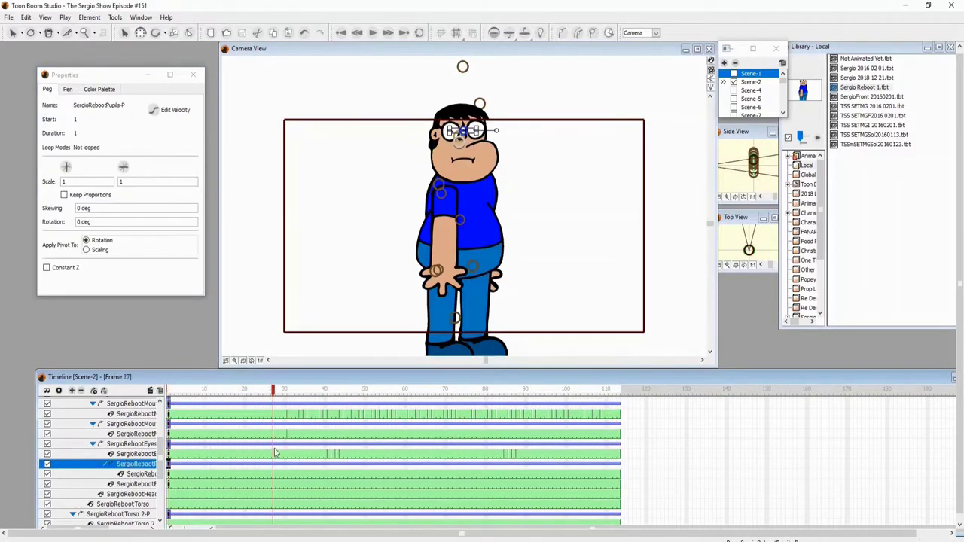
{"action": "left_click", "coordinate": [299, 464], "text": "shift"}
{"action": "key", "text": "Home"}
{"action": "scroll", "coordinate": [398, 302], "scroll_direction": "up", "scroll_amount": 5}
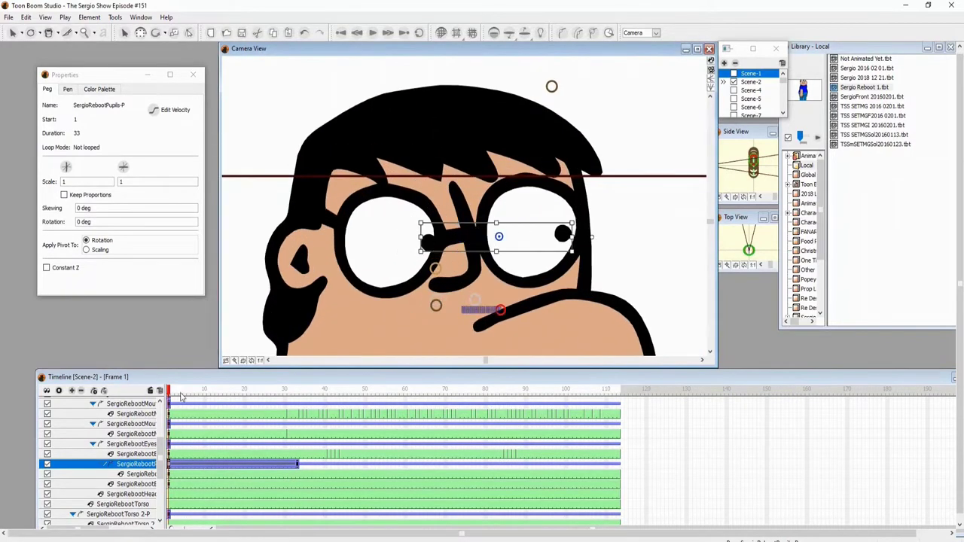
Step: Add pupil keyframes at frames 15 and 29 to hold the sideways glance
{"action": "left_click_drag", "start_coordinate": [181, 398], "coordinate": [231, 435]}
{"action": "key", "text": "ctrl+v"}
{"action": "key", "text": "Return"}
{"action": "left_click_drag", "start_coordinate": [244, 467], "coordinate": [282, 465]}
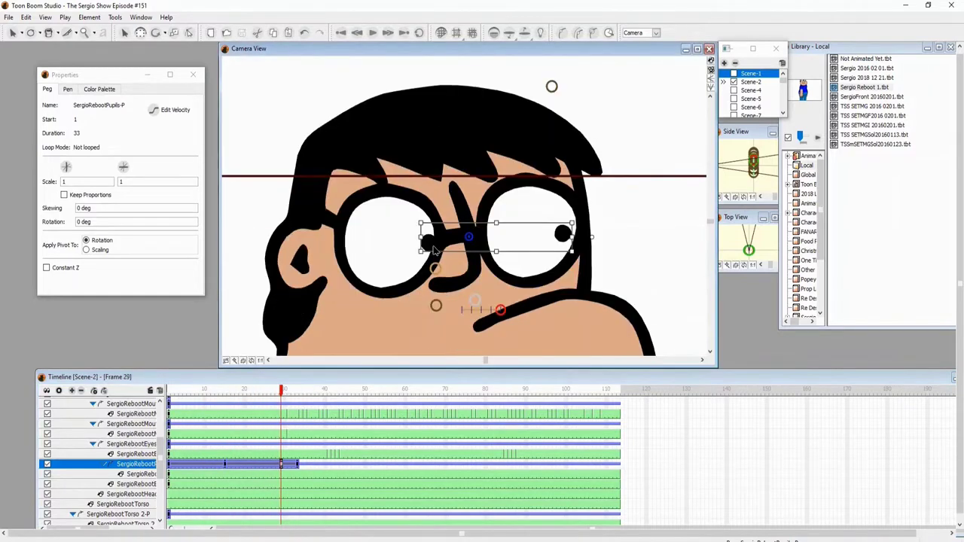
Step: Animate the head's movement with SergioRebootHead-P keyframes from frame 15 through frame 52
{"action": "left_click_drag", "start_coordinate": [206, 393], "coordinate": [639, 392]}
{"action": "left_click", "coordinate": [226, 391]}
{"action": "scroll", "coordinate": [143, 437], "scroll_direction": "up", "scroll_amount": 3}
{"action": "left_click", "coordinate": [124, 424]}
{"action": "left_click_drag", "start_coordinate": [226, 390], "coordinate": [369, 427]}
{"action": "left_click", "coordinate": [297, 410]}
{"action": "key", "text": "2"}
{"action": "left_click", "coordinate": [297, 392]}
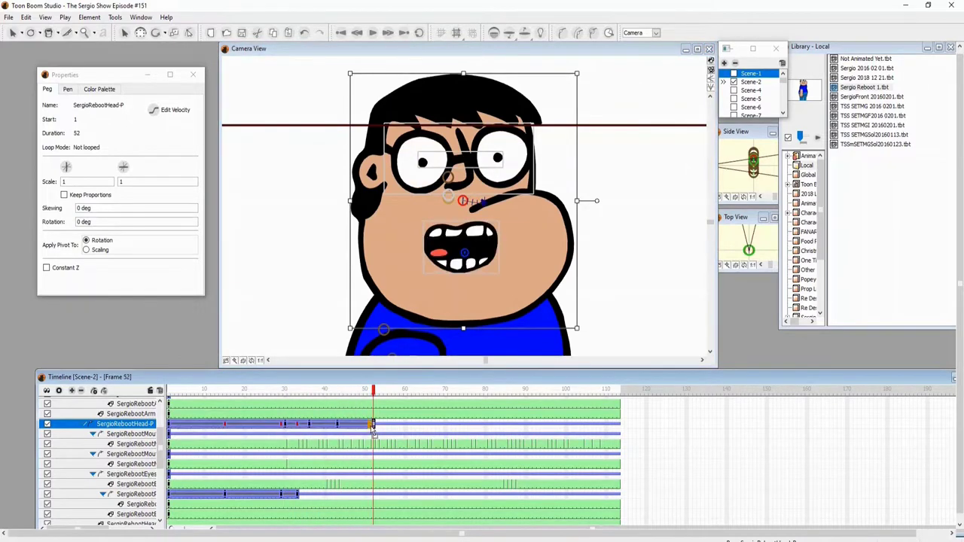
Step: Refine the head's talking motion with SergioRebootHead-P keyframes at frames 47, 49 and 51, and play it back
{"action": "left_click", "coordinate": [189, 532]}
{"action": "mouse_move", "coordinate": [383, 392]}
{"action": "left_mouse_down"}
{"action": "mouse_move", "coordinate": [375, 394]}
{"action": "mouse_move", "coordinate": [388, 395]}
{"action": "left_mouse_up"}
{"action": "left_click", "coordinate": [465, 426]}
{"action": "left_click", "coordinate": [480, 392]}
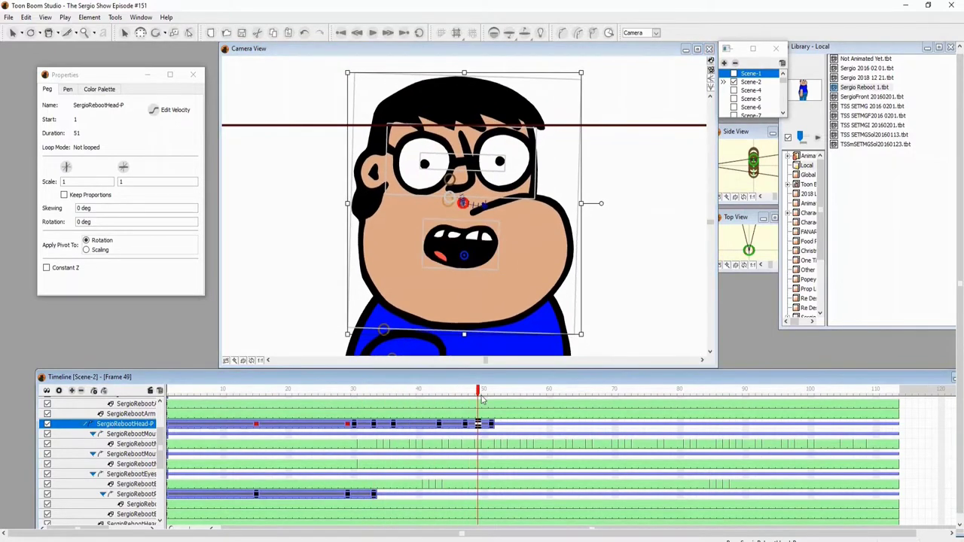
{"action": "left_click_drag", "start_coordinate": [335, 393], "coordinate": [633, 411]}
{"action": "key", "text": "Return"}
Step: Rotate the Sergio Reboot 6-P leg forward at the hip at frame 1
{"action": "scroll", "coordinate": [391, 286], "scroll_direction": "down", "scroll_amount": 3}
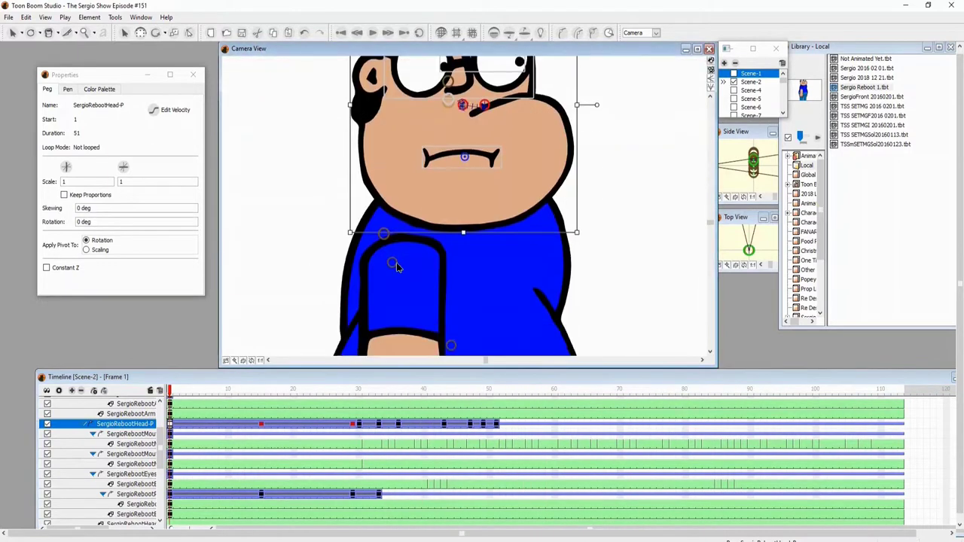
{"action": "left_click", "coordinate": [460, 249]}
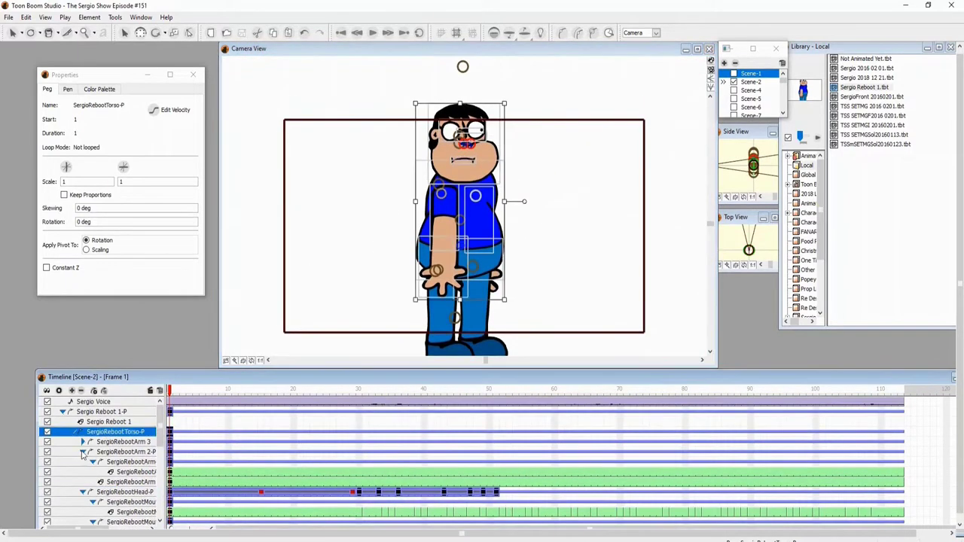
{"action": "left_click", "coordinate": [120, 461]}
{"action": "key", "text": "2"}
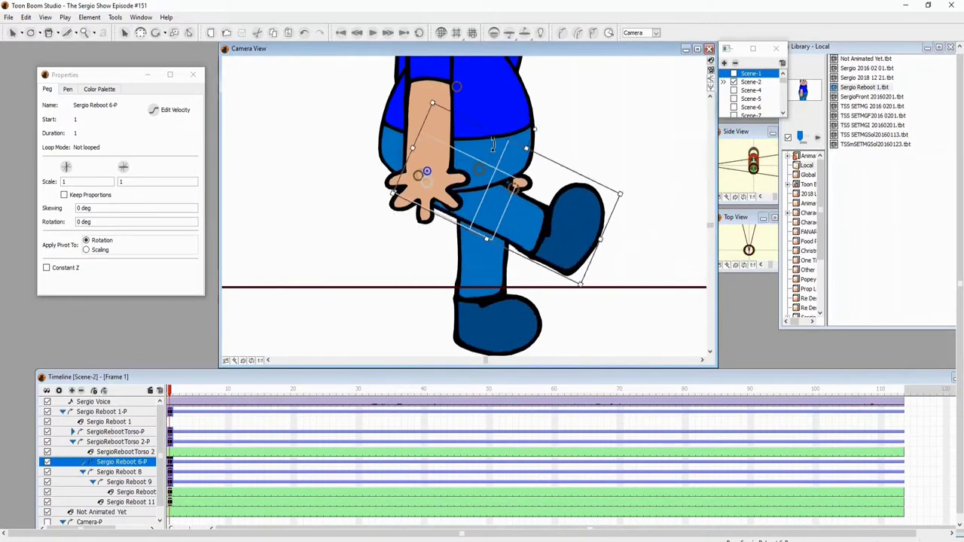
{"action": "left_click_drag", "start_coordinate": [642, 201], "coordinate": [667, 249]}
{"action": "left_click", "coordinate": [603, 203]}
Step: Bend the legs at the knees at frame 1, including the Sergio Reboot 7-P lower leg
{"action": "left_click_drag", "start_coordinate": [681, 186], "coordinate": [519, 335]}
{"action": "left_click", "coordinate": [513, 181]}
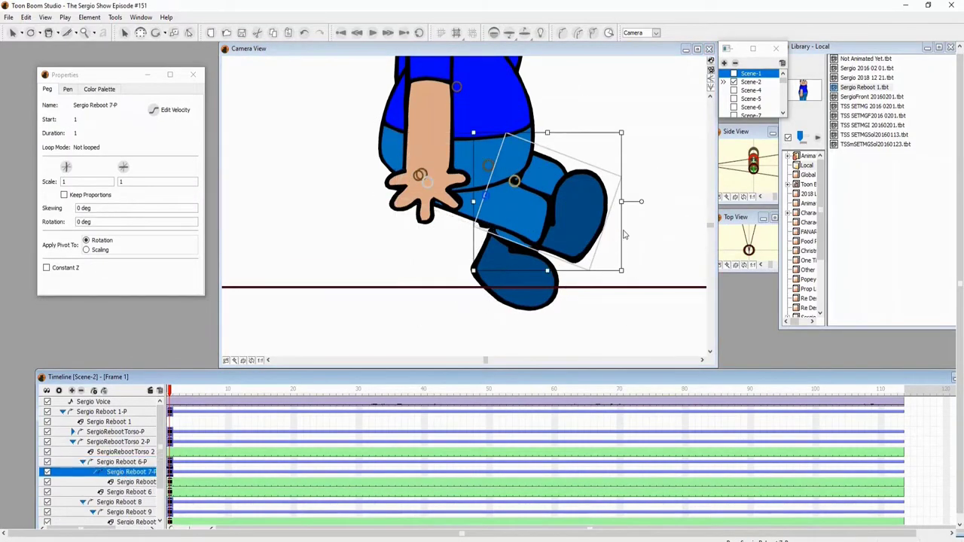
{"action": "key", "text": "1"}
{"action": "key", "text": "1"}
{"action": "key", "text": "1"}
{"action": "key", "text": "1"}
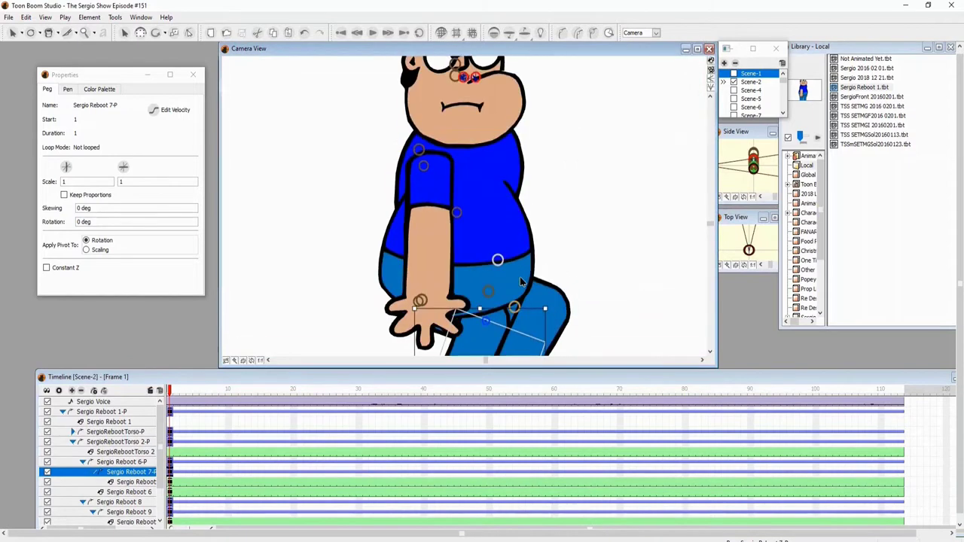
Step: Lean SergioRebootTorso-P forward at frame 1
{"action": "left_click", "coordinate": [84, 463]}
{"action": "left_click", "coordinate": [88, 472]}
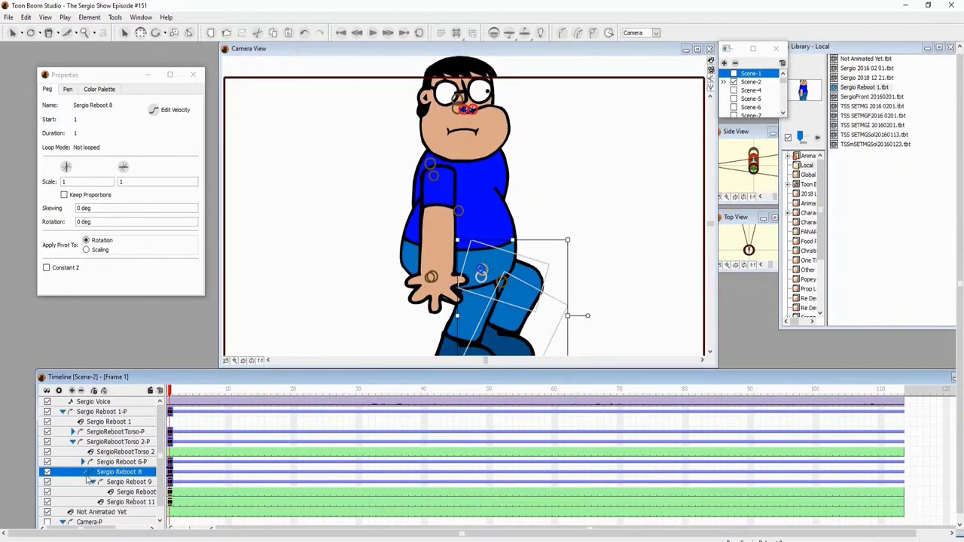
{"action": "left_click", "coordinate": [116, 433]}
{"action": "left_click_drag", "start_coordinate": [557, 188], "coordinate": [546, 236]}
{"action": "left_click", "coordinate": [73, 432]}
Step: Adjust the head's tilt to suit the leaning torso and add a SergioRebootHead-P keyframe at frame 8
{"action": "left_click", "coordinate": [125, 462]}
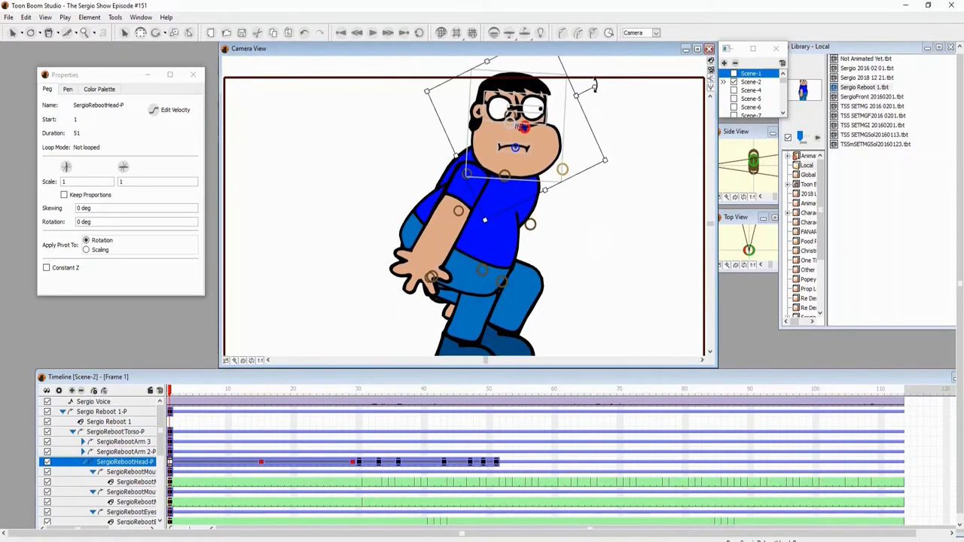
{"action": "left_click", "coordinate": [333, 462]}
{"action": "left_click", "coordinate": [357, 461]}
{"action": "key", "text": "Delete"}
{"action": "key", "text": "Home"}
{"action": "left_click_drag", "start_coordinate": [366, 462], "coordinate": [215, 461]}
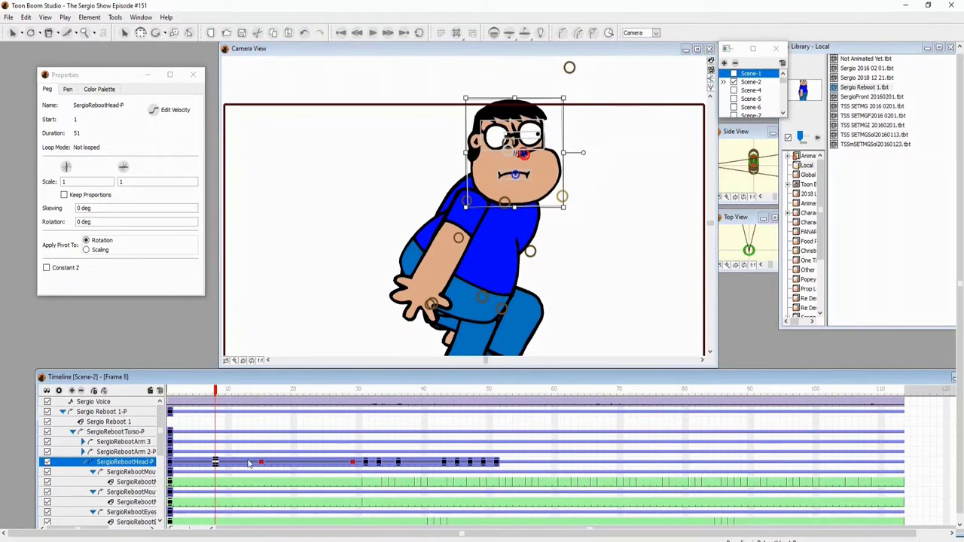
Step: Swing the near arm, SergioRebootArm 3, forward in front of the body at frame 1
{"action": "left_click", "coordinate": [170, 462]}
{"action": "left_click", "coordinate": [121, 442]}
{"action": "left_click_drag", "start_coordinate": [437, 302], "coordinate": [532, 248]}
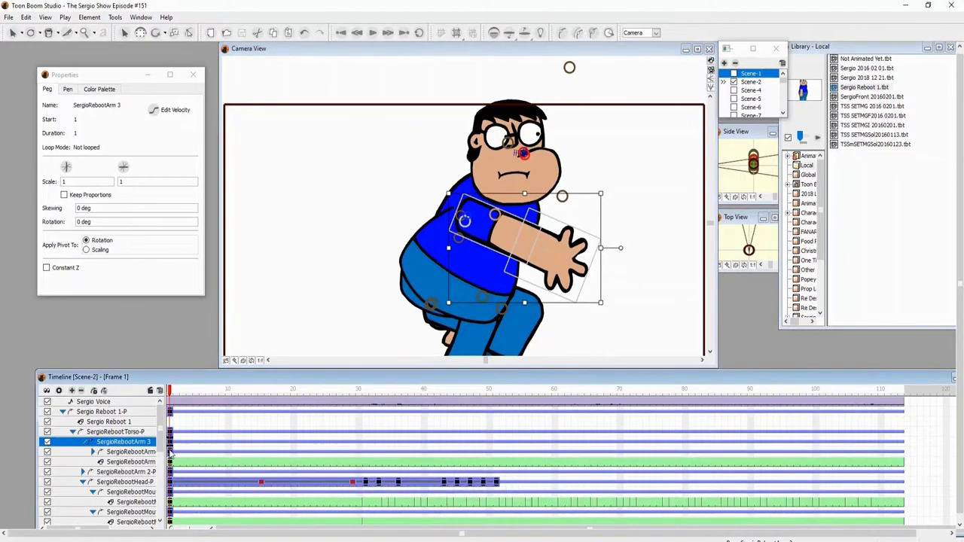
{"action": "left_click", "coordinate": [82, 442]}
{"action": "left_click_drag", "start_coordinate": [620, 248], "coordinate": [621, 244]}
Step: Place the forearm and hand artwork in drawing 3 of SergioRebootArm 4 at frame 1 for contour editing
{"action": "left_click", "coordinate": [93, 451]}
{"action": "left_click", "coordinate": [140, 462]}
{"action": "left_click", "coordinate": [242, 32]}
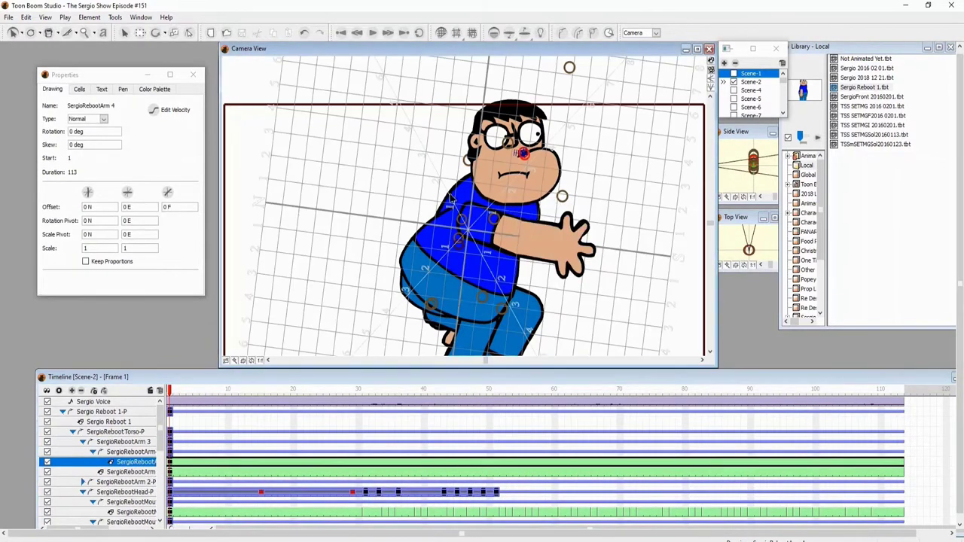
{"action": "key", "text": "2"}
{"action": "key", "text": "2"}
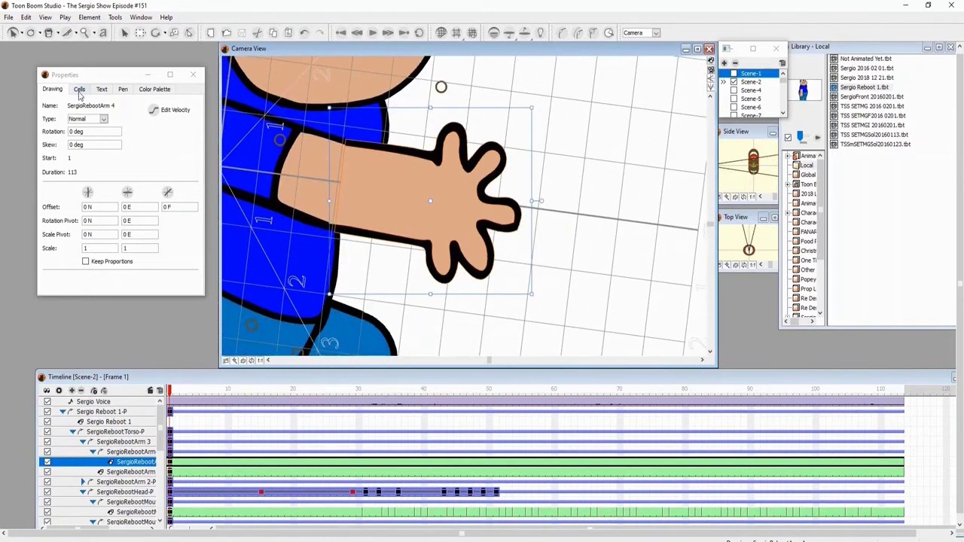
{"action": "left_click", "coordinate": [79, 89]}
{"action": "key", "text": "Delete"}
{"action": "key", "text": "ctrl+z"}
{"action": "left_click_drag", "start_coordinate": [12, 33], "coordinate": [30, 60]}
{"action": "scroll", "coordinate": [467, 204], "scroll_direction": "up", "scroll_amount": 2}
{"action": "left_click_drag", "start_coordinate": [427, 122], "coordinate": [544, 286]}
{"action": "key", "text": "Delete"}
{"action": "key", "text": "Delete"}
{"action": "key", "text": "Delete"}
{"action": "key", "text": "Delete"}
{"action": "key", "text": "Delete"}
{"action": "left_click_drag", "start_coordinate": [482, 254], "coordinate": [434, 336]}
{"action": "key", "text": "Delete"}
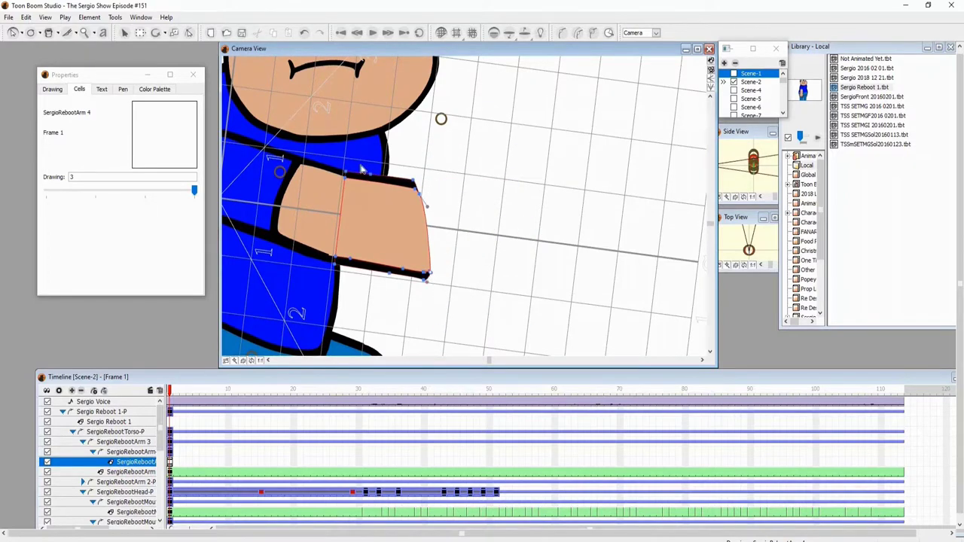
{"action": "key", "text": "ctrl+z"}
{"action": "key", "text": "ctrl+z"}
{"action": "key", "text": "ctrl+z"}
{"action": "key", "text": "ctrl+z"}
{"action": "key", "text": "ctrl+z"}
{"action": "key", "text": "ctrl+z"}
Step: Delete the fingers and palm from the SergioRebootArm 4 artwork, leaving only the forearm up to the wrist
{"action": "left_click_drag", "start_coordinate": [442, 133], "coordinate": [467, 216]}
{"action": "key", "text": "Delete"}
{"action": "left_click", "coordinate": [443, 178]}
{"action": "left_click_drag", "start_coordinate": [527, 152], "coordinate": [451, 343]}
{"action": "key", "text": "Delete"}
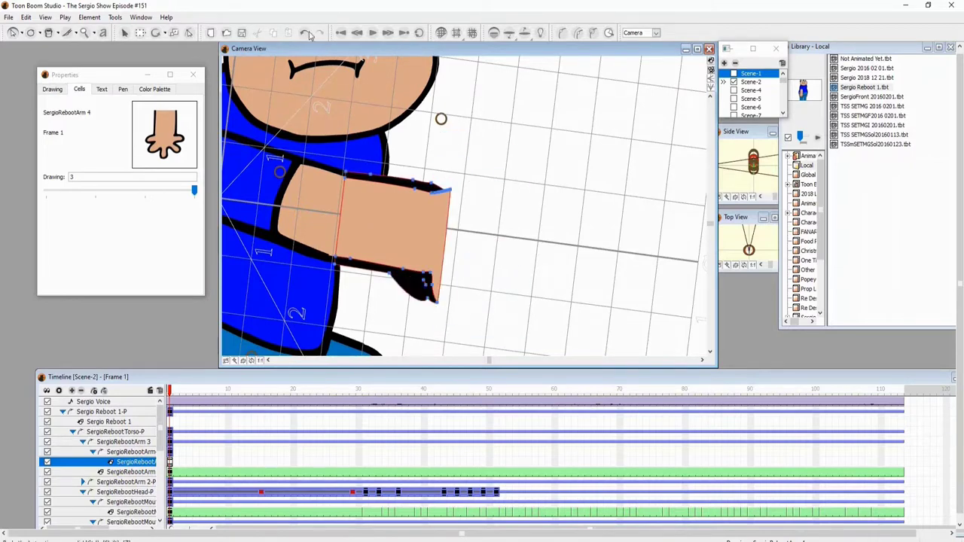
{"action": "left_click_drag", "start_coordinate": [444, 272], "coordinate": [395, 315]}
{"action": "key", "text": "Delete"}
Step: Straighten the forearm's upper outline and square off its wrist end
{"action": "left_click_drag", "start_coordinate": [452, 187], "coordinate": [450, 220]}
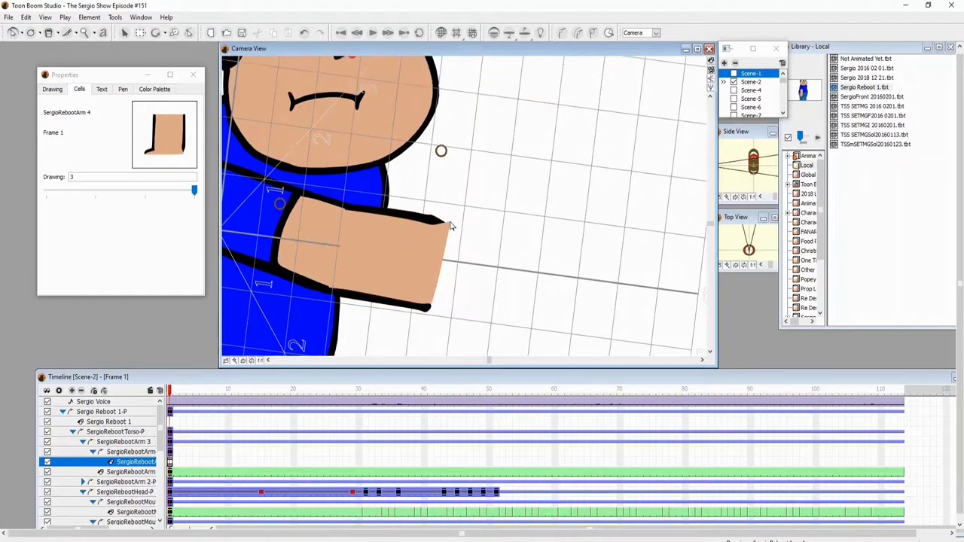
{"action": "scroll", "coordinate": [422, 220], "scroll_direction": "up", "scroll_amount": 2}
{"action": "key", "text": "Delete"}
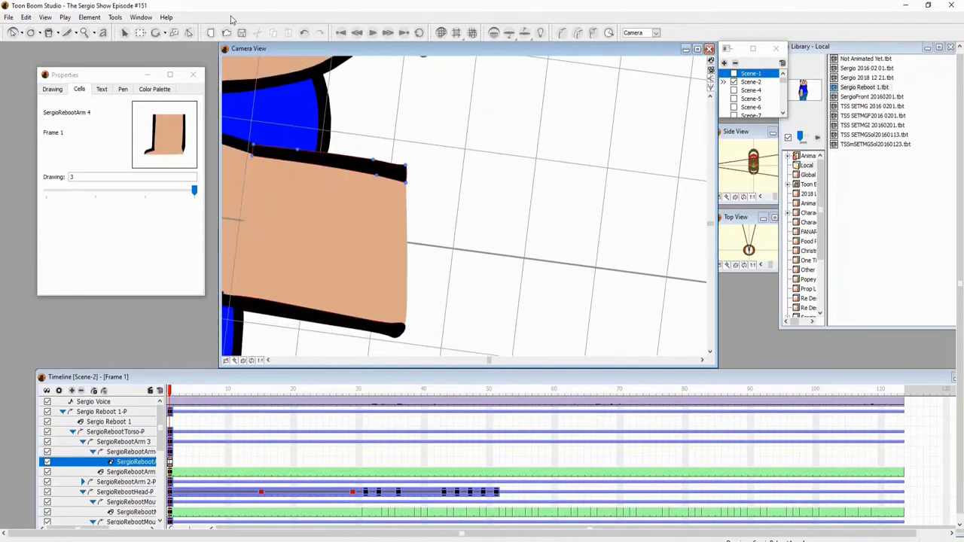
{"action": "left_click_drag", "start_coordinate": [426, 261], "coordinate": [511, 262]}
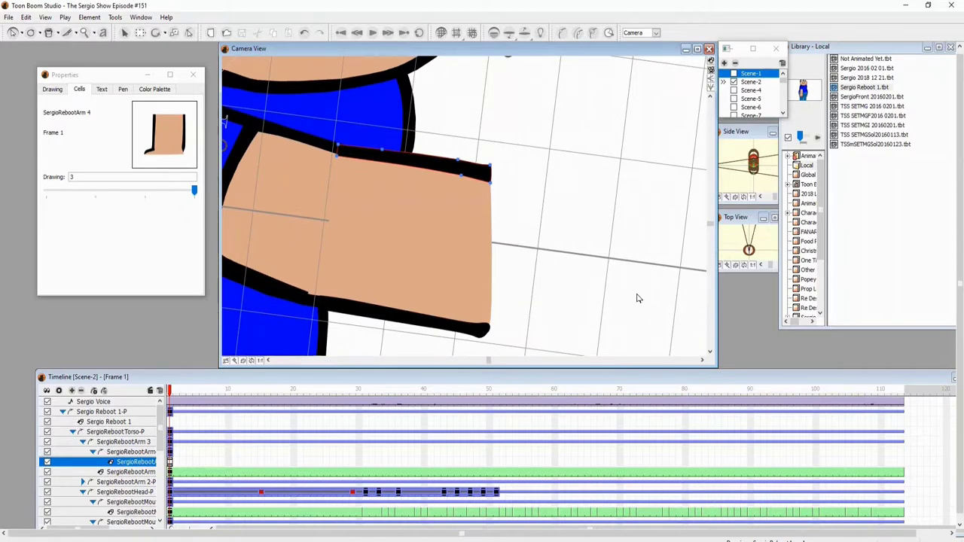
Step: Draw the curled thumb and first finger of a fist at the wrist using Color 1 and Pen 6
{"action": "left_click", "coordinate": [30, 33]}
{"action": "left_click", "coordinate": [45, 66]}
{"action": "left_click", "coordinate": [154, 89]}
{"action": "scroll", "coordinate": [203, 267], "scroll_direction": "up", "scroll_amount": 5}
{"action": "left_click", "coordinate": [125, 154]}
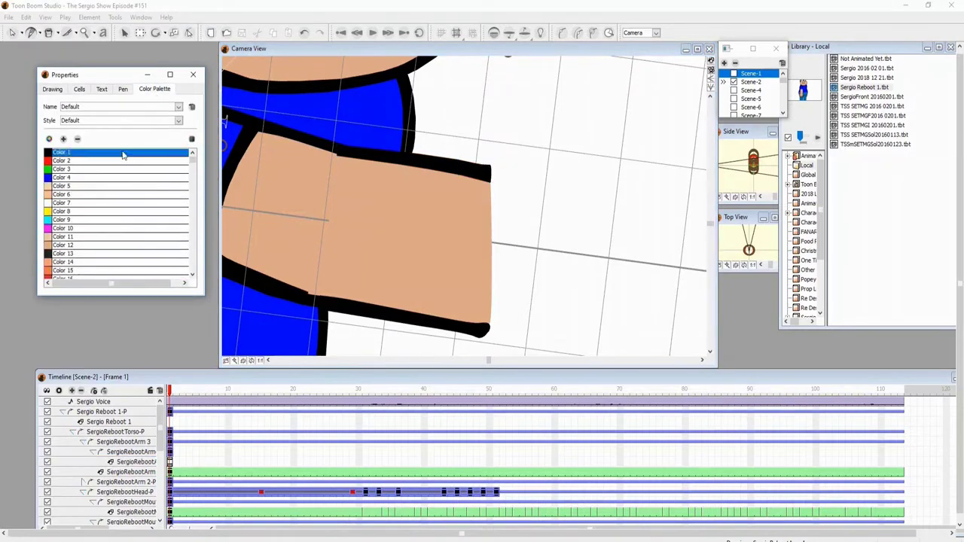
{"action": "left_click", "coordinate": [123, 89]}
{"action": "scroll", "coordinate": [538, 222], "scroll_direction": "up", "scroll_amount": 2}
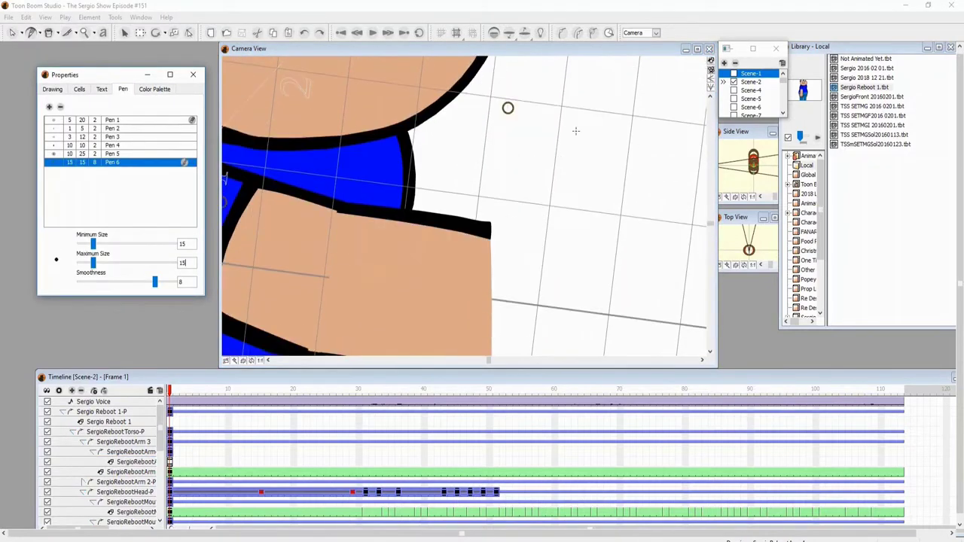
{"action": "mouse_move", "coordinate": [530, 214]}
{"action": "left_mouse_down"}
{"action": "mouse_move", "coordinate": [564, 198]}
{"action": "mouse_move", "coordinate": [564, 146]}
{"action": "mouse_move", "coordinate": [635, 161]}
{"action": "mouse_move", "coordinate": [571, 221]}
{"action": "left_mouse_up"}
{"action": "scroll", "coordinate": [495, 88], "scroll_direction": "down", "scroll_amount": 2}
{"action": "left_click_drag", "start_coordinate": [495, 88], "coordinate": [432, 88]}
{"action": "scroll", "coordinate": [517, 305], "scroll_direction": "up", "scroll_amount": 2}
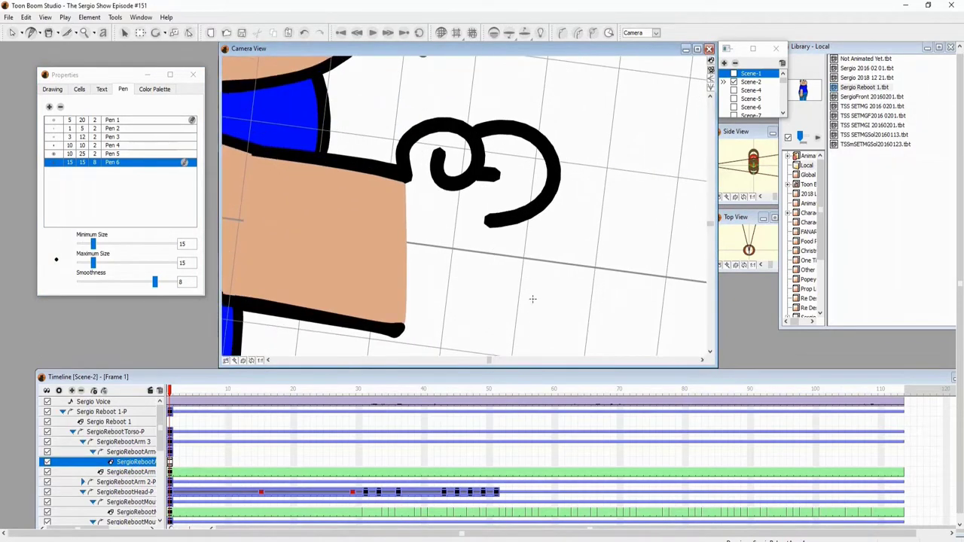
{"action": "left_click_drag", "start_coordinate": [570, 233], "coordinate": [499, 286]}
{"action": "scroll", "coordinate": [499, 286], "scroll_direction": "down", "scroll_amount": 2}
{"action": "left_click_drag", "start_coordinate": [499, 229], "coordinate": [492, 260]}
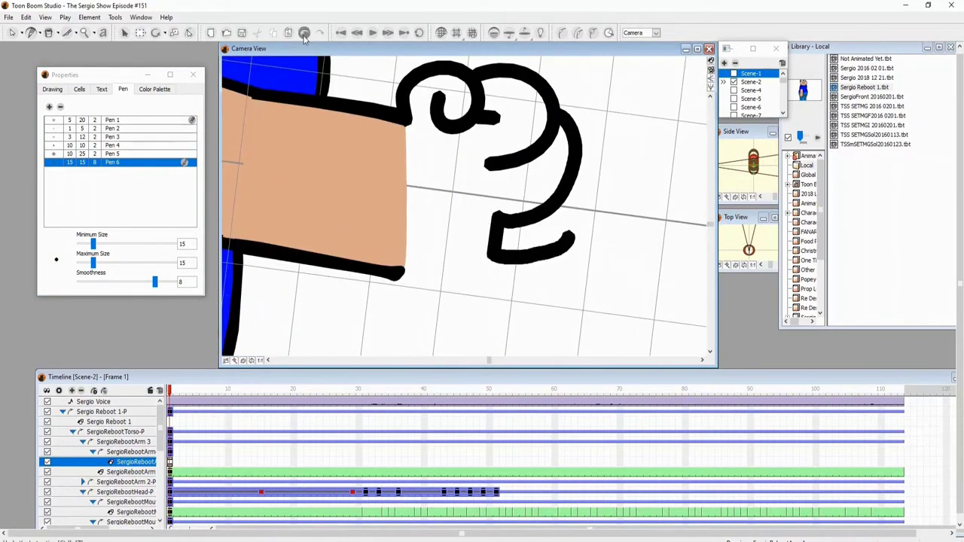
{"action": "key", "text": "ctrl+z"}
{"action": "key", "text": "ctrl+z"}
Step: Draw the remaining curled fingers and the fist's lower edge, joining it to the forearm outline
{"action": "mouse_move", "coordinate": [499, 201]}
{"action": "left_mouse_down"}
{"action": "mouse_move", "coordinate": [525, 198]}
{"action": "mouse_move", "coordinate": [559, 114]}
{"action": "left_mouse_up"}
{"action": "left_click_drag", "start_coordinate": [556, 240], "coordinate": [567, 164]}
{"action": "mouse_move", "coordinate": [398, 271]}
{"action": "left_mouse_down"}
{"action": "mouse_move", "coordinate": [541, 286]}
{"action": "mouse_move", "coordinate": [551, 251]}
{"action": "left_mouse_up"}
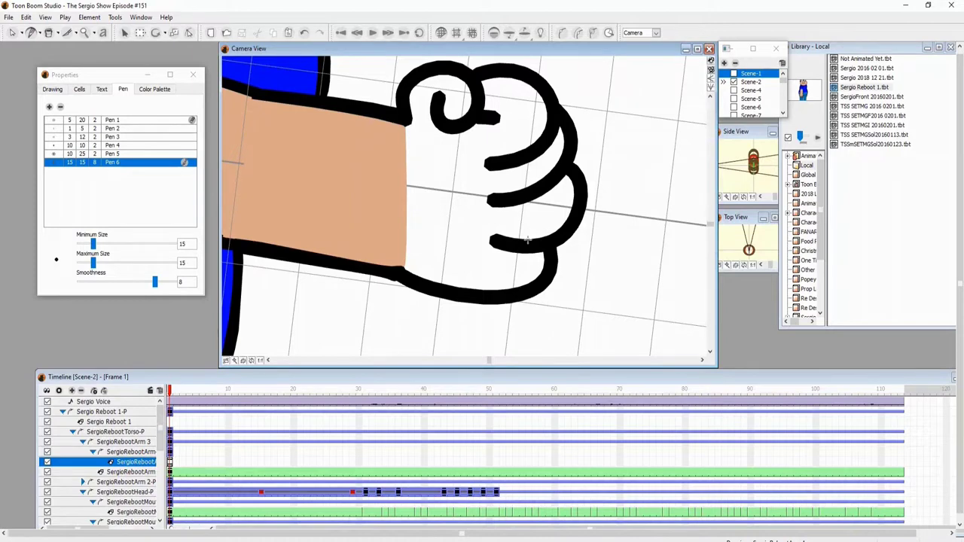
Step: Fill the inside of the fist with the "sergio's Skin tone" colour
{"action": "left_click", "coordinate": [154, 89]}
{"action": "left_click", "coordinate": [48, 33]}
{"action": "left_click", "coordinate": [75, 100]}
{"action": "scroll", "coordinate": [457, 187], "scroll_direction": "down", "scroll_amount": 1}
{"action": "left_click", "coordinate": [457, 187]}
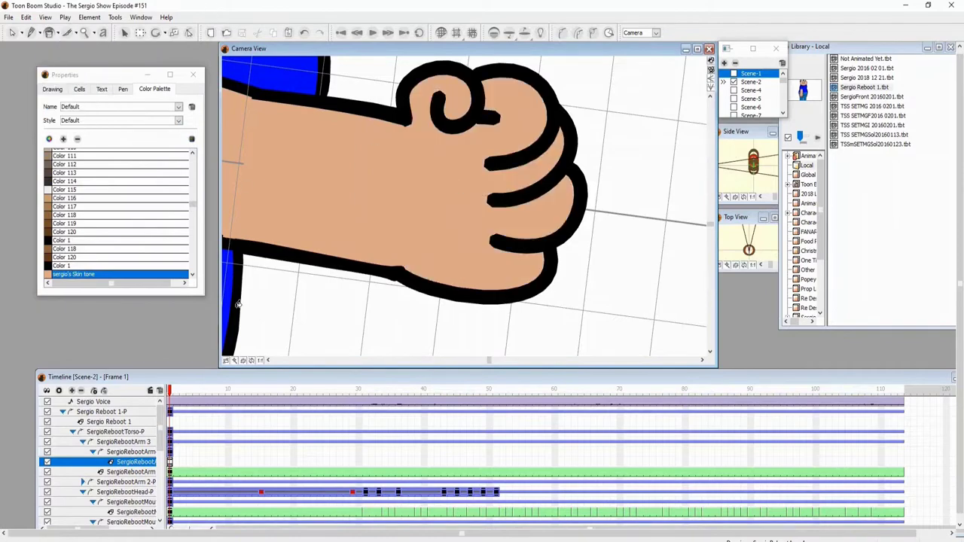
Step: Extend the exposure of the new near-arm fist drawing through frame 113
{"action": "scroll", "coordinate": [456, 187], "scroll_direction": "down", "scroll_amount": 5}
{"action": "right_click", "coordinate": [904, 462]}
{"action": "left_click", "coordinate": [170, 462]}
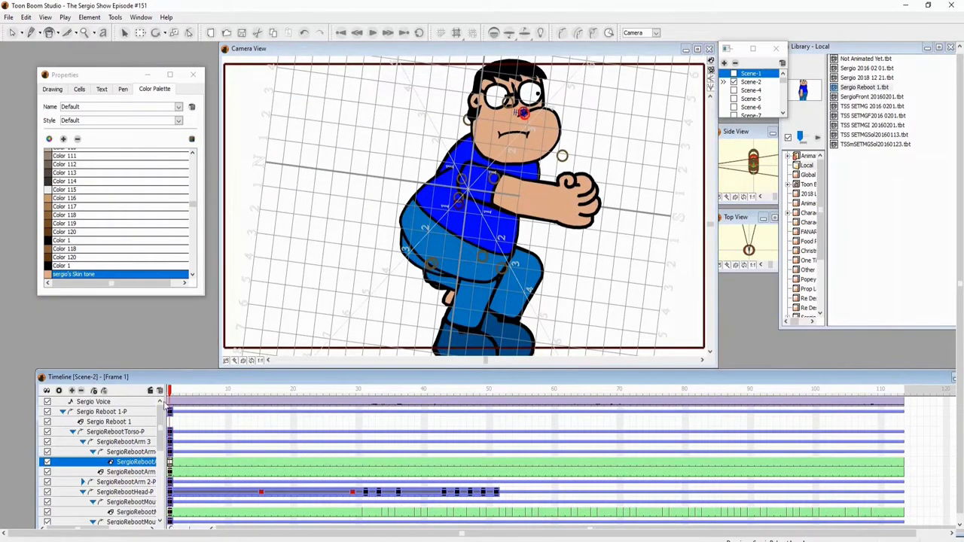
Step: Rotate the far arm, SergioRebootArm 2-P, so it reaches straight forward behind the near fist
{"action": "left_click", "coordinate": [119, 482]}
{"action": "left_click_drag", "start_coordinate": [552, 247], "coordinate": [603, 188]}
{"action": "scroll", "coordinate": [631, 329], "scroll_direction": "up", "scroll_amount": 3}
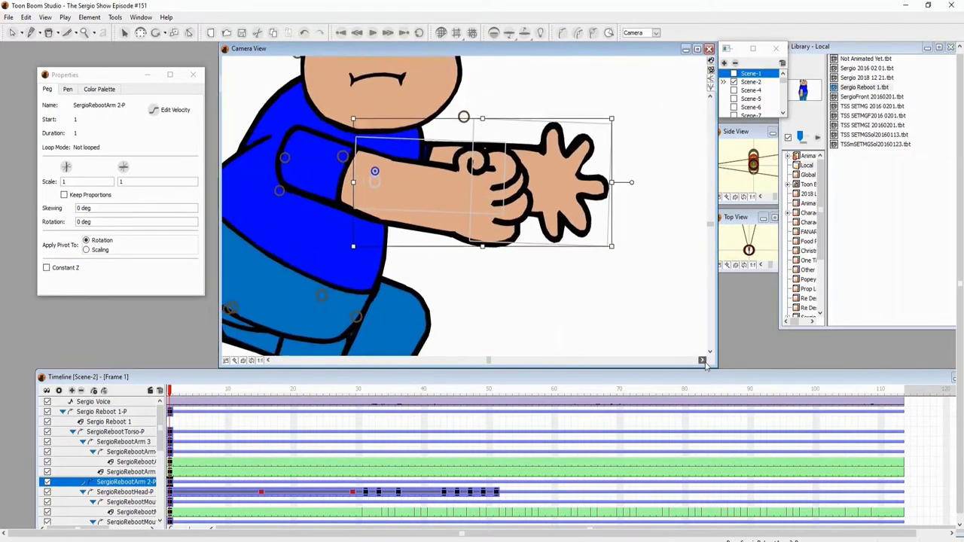
Step: Create drawing 3 for the far forearm, keeping only the forearm cut off at the wrist without the open hand
{"action": "left_click", "coordinate": [444, 188]}
{"action": "left_click", "coordinate": [12, 32]}
{"action": "right_click", "coordinate": [360, 208]}
{"action": "left_click", "coordinate": [140, 33]}
{"action": "left_click", "coordinate": [489, 180]}
{"action": "left_click", "coordinate": [84, 196]}
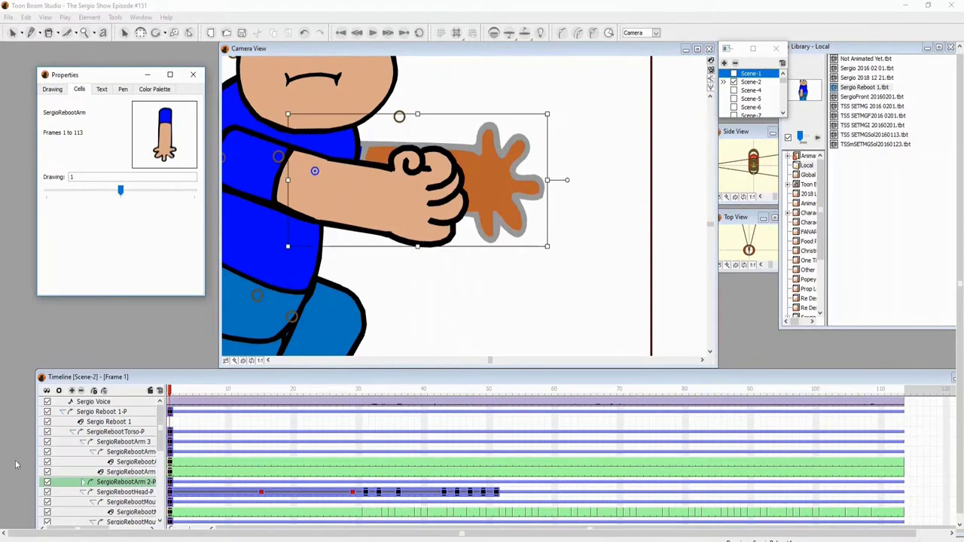
{"action": "left_click", "coordinate": [85, 196]}
{"action": "left_click", "coordinate": [441, 254]}
{"action": "key", "text": "alt+b"}
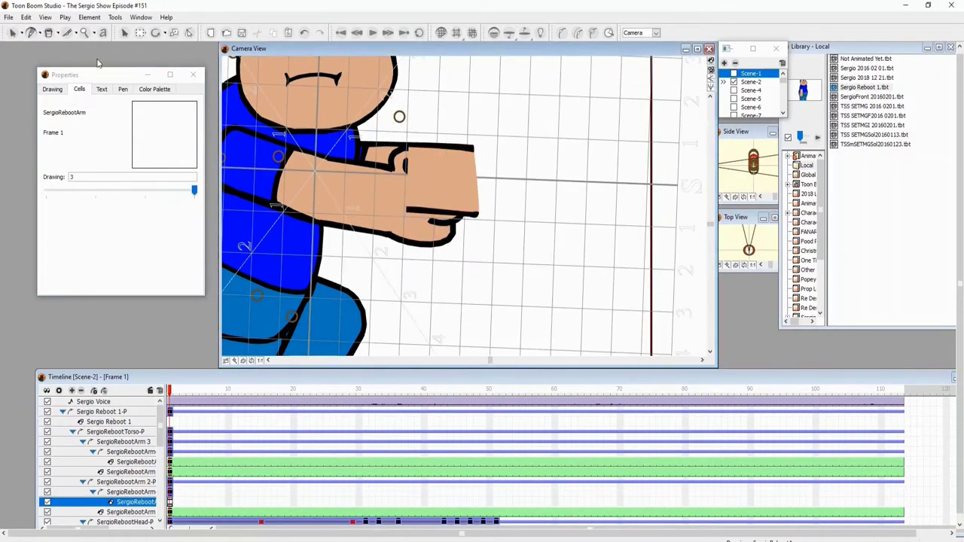
Step: Draw a clenched fist with curled thumb, stacked fingers and lower edge beyond the far forearm using Color 1
{"action": "scroll", "coordinate": [573, 242], "scroll_direction": "up", "scroll_amount": 2}
{"action": "scroll", "coordinate": [577, 246], "scroll_direction": "up", "scroll_amount": 1}
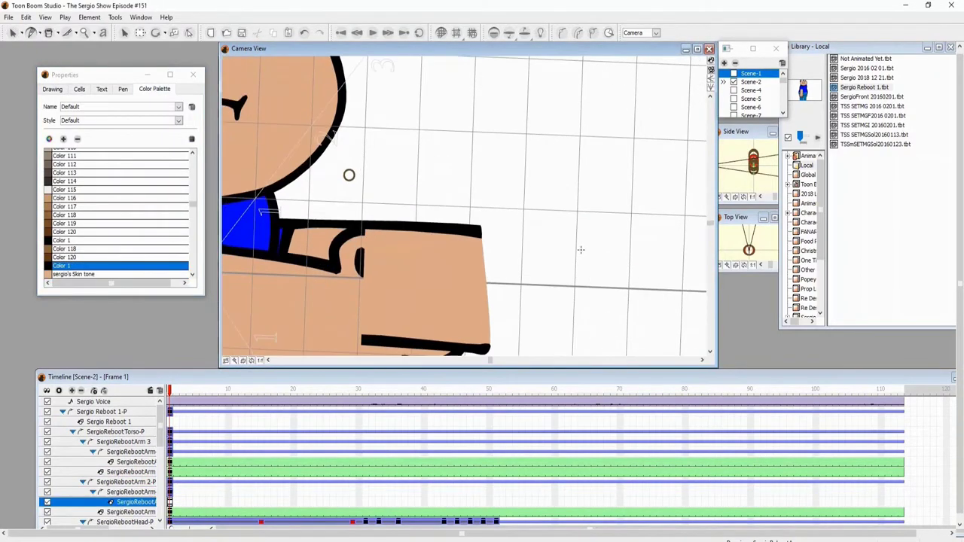
{"action": "mouse_move", "coordinate": [530, 255]}
{"action": "left_mouse_down"}
{"action": "mouse_move", "coordinate": [508, 193]}
{"action": "mouse_move", "coordinate": [466, 235]}
{"action": "left_mouse_up"}
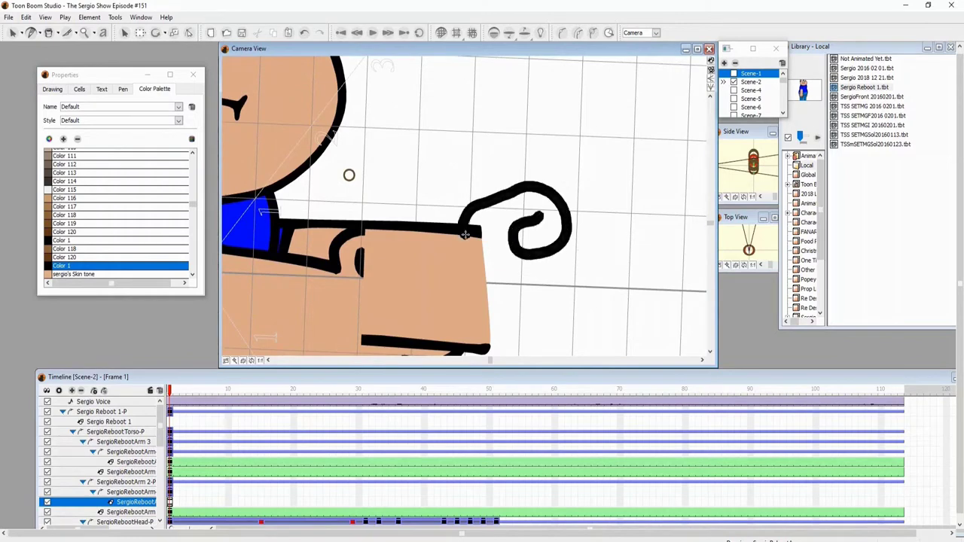
{"action": "scroll", "coordinate": [550, 250], "scroll_direction": "down", "scroll_amount": 1}
{"action": "key", "text": "ctrl+z"}
{"action": "mouse_move", "coordinate": [534, 216]}
{"action": "left_mouse_down"}
{"action": "mouse_move", "coordinate": [584, 190]}
{"action": "mouse_move", "coordinate": [563, 182]}
{"action": "mouse_move", "coordinate": [599, 300]}
{"action": "left_mouse_up"}
{"action": "scroll", "coordinate": [599, 260], "scroll_direction": "down", "scroll_amount": 1}
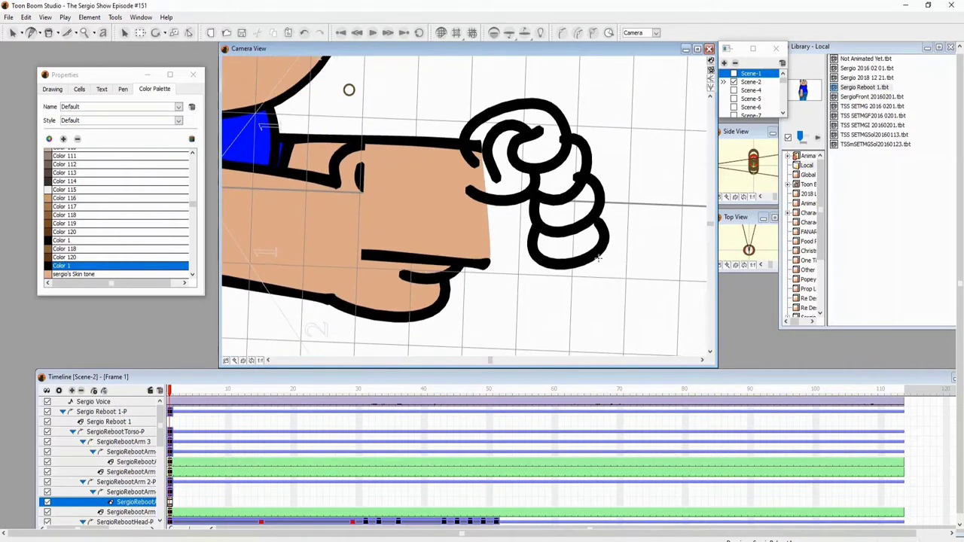
{"action": "left_click_drag", "start_coordinate": [544, 281], "coordinate": [559, 273]}
{"action": "scroll", "coordinate": [558, 272], "scroll_direction": "up", "scroll_amount": 1}
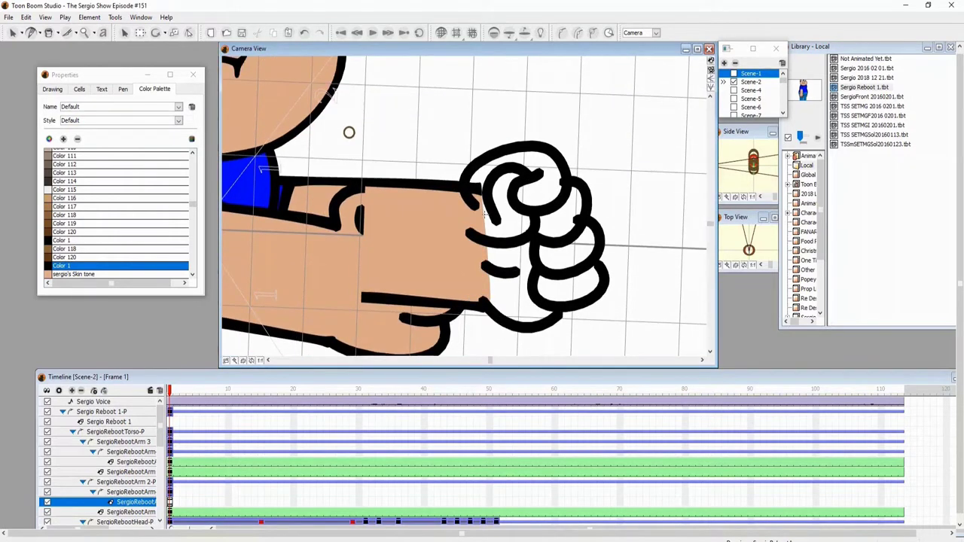
Step: Rotate and move the fist strokes to meet the wrist, and align the lower edge with the forearm outline
{"action": "key", "text": "s"}
{"action": "left_click_drag", "start_coordinate": [576, 139], "coordinate": [482, 339]}
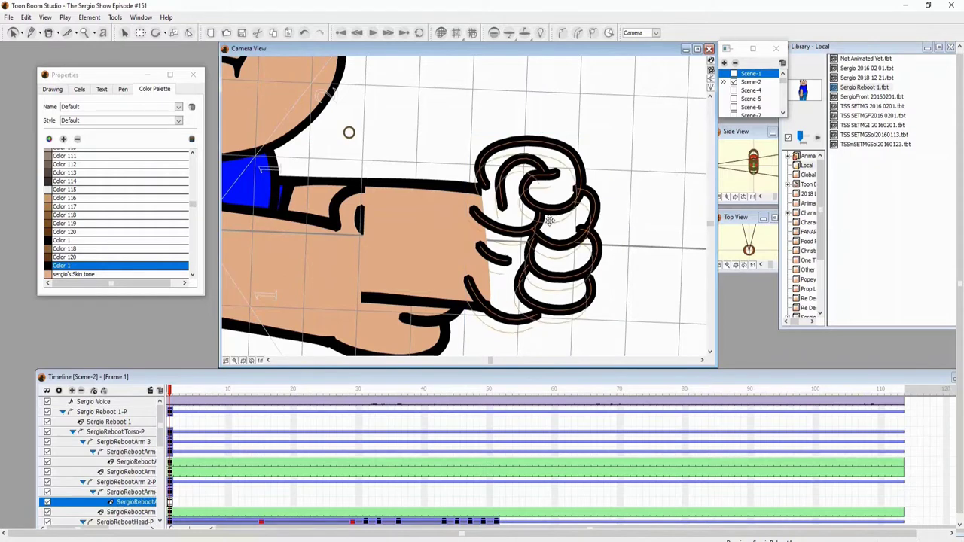
{"action": "scroll", "coordinate": [611, 246], "scroll_direction": "right", "scroll_amount": 2}
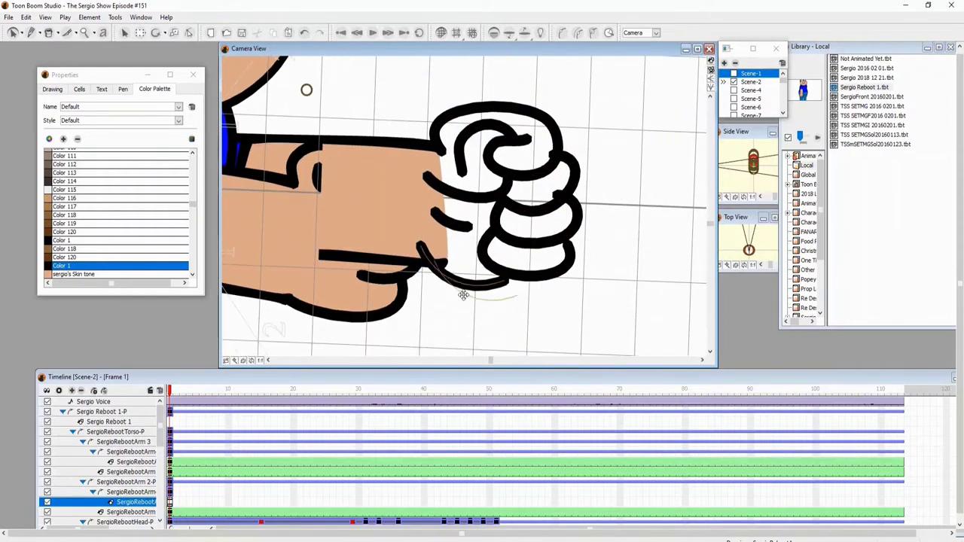
{"action": "scroll", "coordinate": [475, 298], "scroll_direction": "down", "scroll_amount": 1}
{"action": "left_click", "coordinate": [474, 298]}
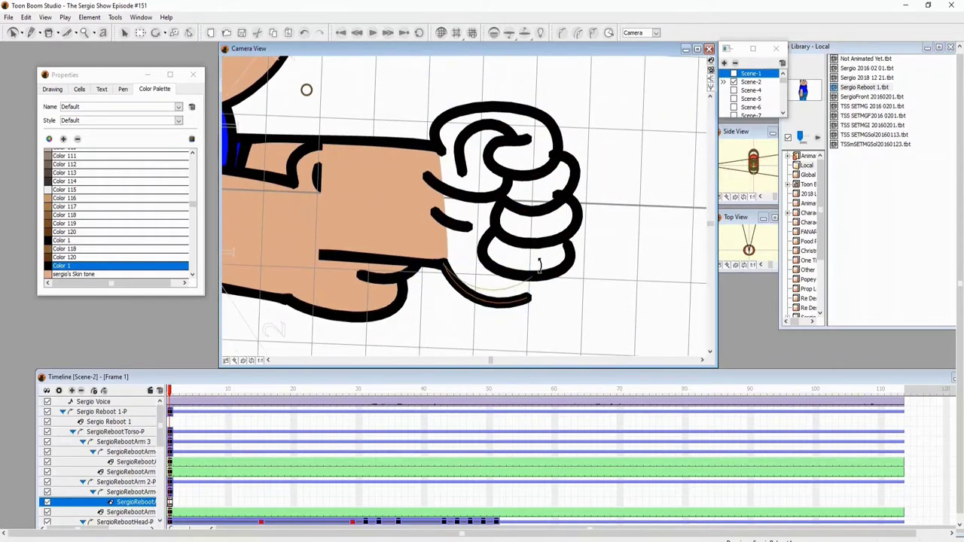
{"action": "left_click_drag", "start_coordinate": [539, 263], "coordinate": [572, 258]}
Step: Reshape the contours of the far fist's inner finger curl and palm line with the Contour Editor
{"action": "key", "text": "ctrl+a"}
{"action": "left_click", "coordinate": [15, 32]}
{"action": "left_click", "coordinate": [38, 61]}
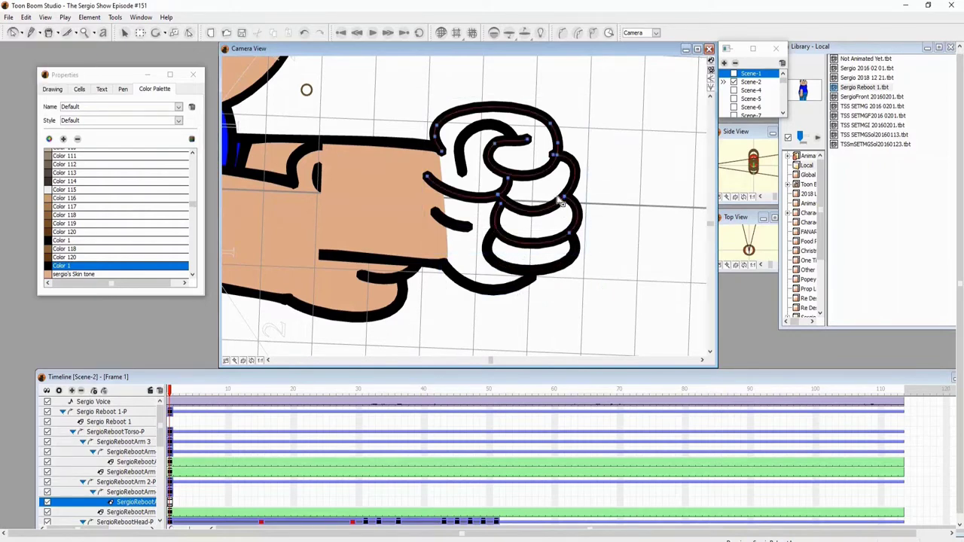
{"action": "left_click", "coordinate": [511, 132]}
{"action": "left_click", "coordinate": [490, 128]}
{"action": "left_click_drag", "start_coordinate": [448, 132], "coordinate": [484, 134]}
{"action": "left_click", "coordinate": [602, 134]}
Step: Fill the far fist with the "sergio's Skin tone" colour
{"action": "left_click", "coordinate": [22, 32]}
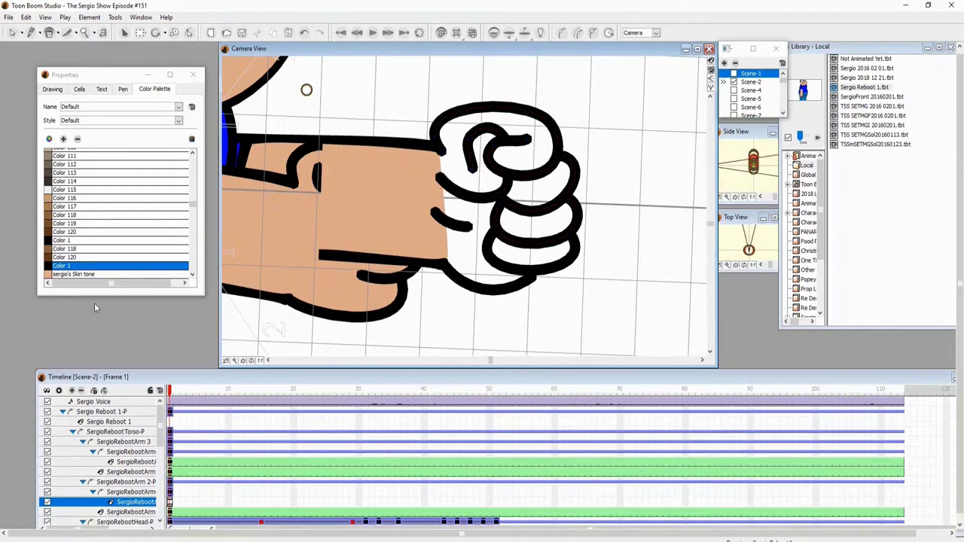
{"action": "left_click", "coordinate": [73, 275]}
{"action": "left_click_drag", "start_coordinate": [472, 272], "coordinate": [540, 225]}
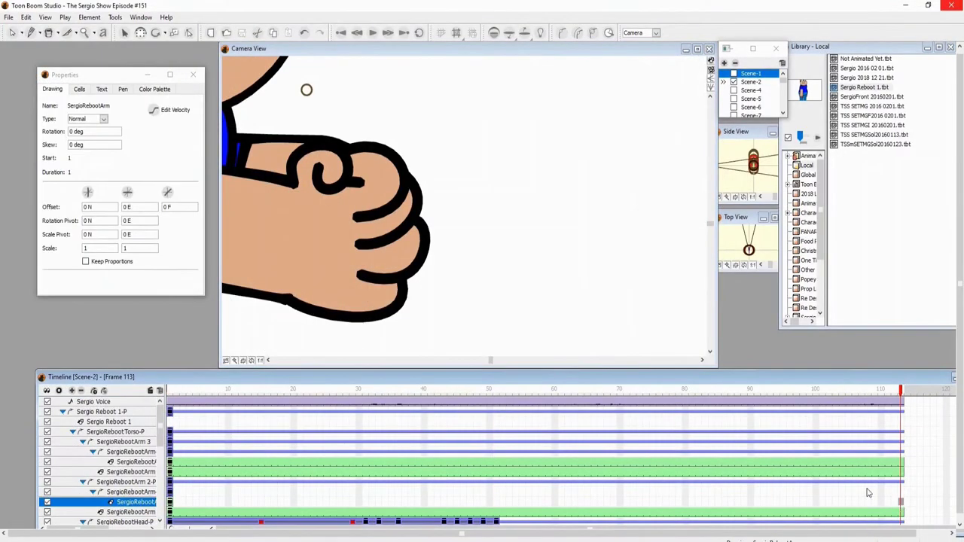
Step: Extend the exposure of the far-arm fist drawing through frame 113 and save the project
{"action": "left_click", "coordinate": [868, 493]}
{"action": "right_click", "coordinate": [180, 507]}
{"action": "left_click", "coordinate": [209, 403]}
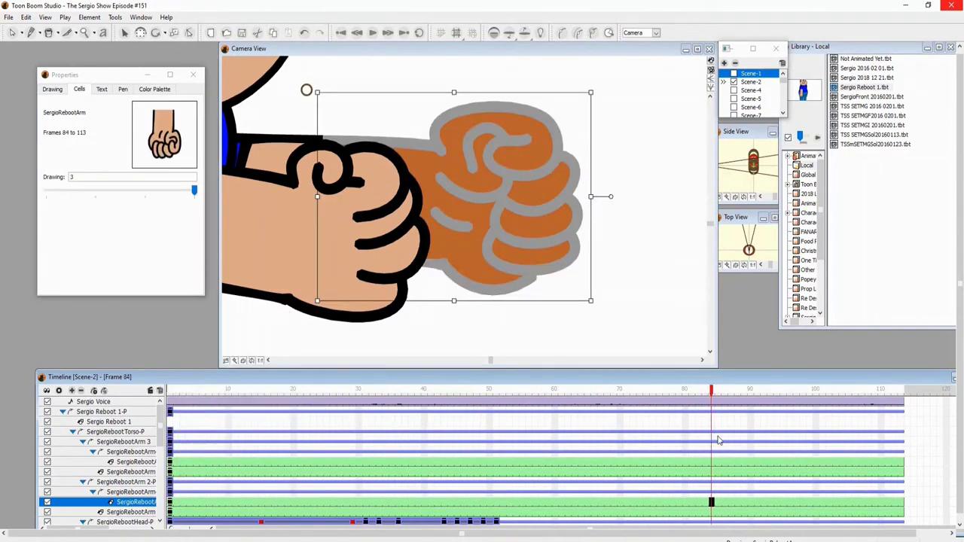
{"action": "left_click", "coordinate": [243, 34]}
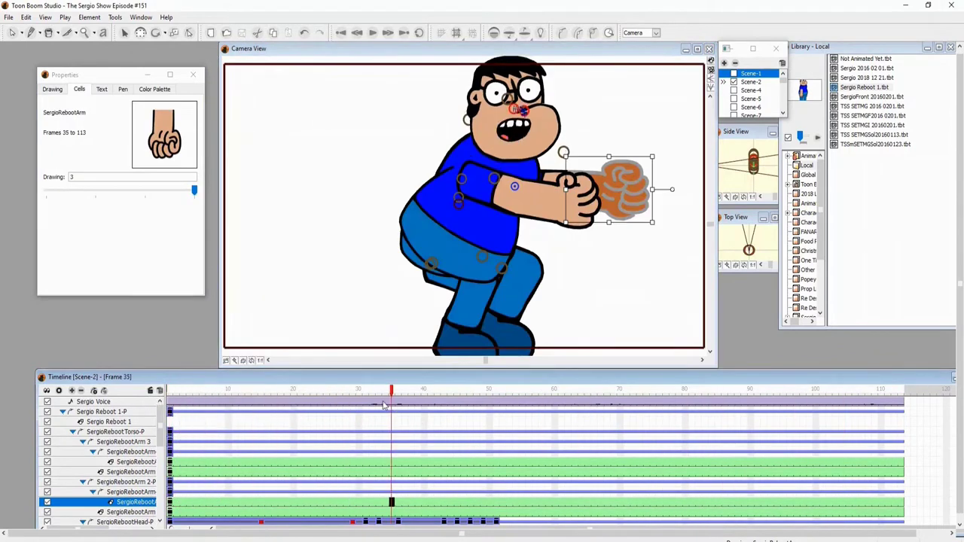
Step: Replace the SergioRebootTorso 2 drawing at frame 1 with a newly drawn hip shape
{"action": "left_click", "coordinate": [406, 252]}
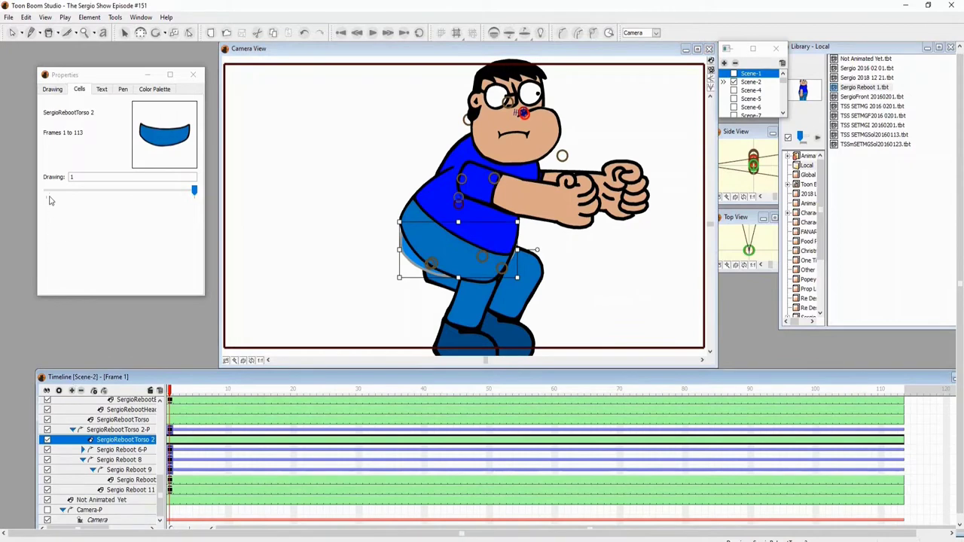
{"action": "left_click", "coordinate": [172, 444]}
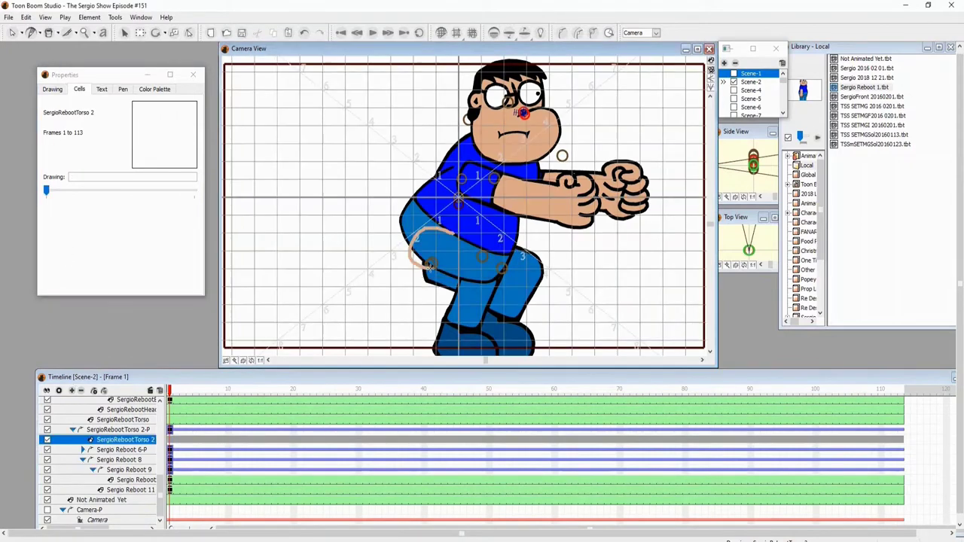
{"action": "left_click", "coordinate": [25, 36]}
{"action": "left_click", "coordinate": [27, 48]}
Step: Extend the exposure of the SergioRebootTorso 2 drawing through frame 113
{"action": "left_click", "coordinate": [901, 439]}
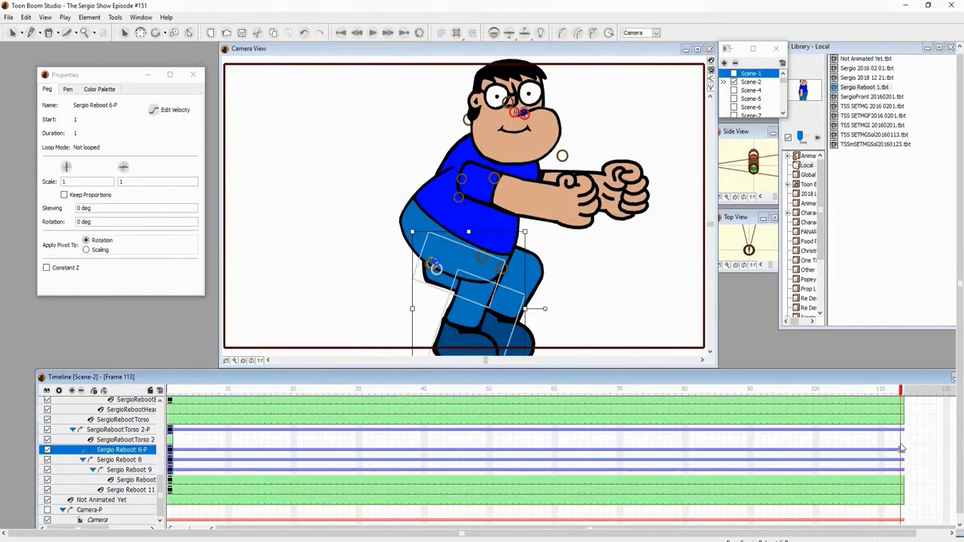
{"action": "right_click", "coordinate": [900, 440]}
{"action": "mouse_move", "coordinate": [821, 280]}
{"action": "left_click", "coordinate": [742, 349]}
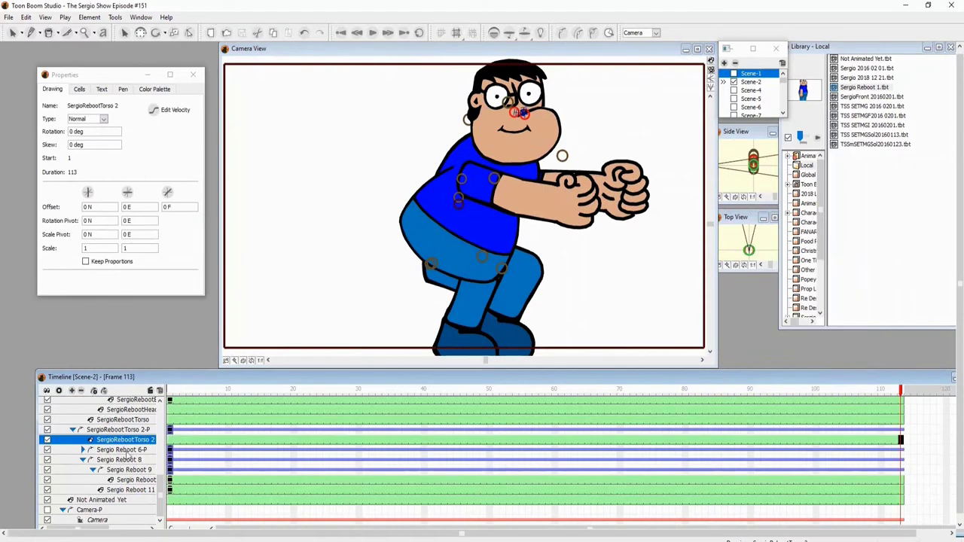
Step: Reposition and rotate the Sergio Reboot 6-P leg at frame 1 so its foot stands apart behind the other foot
{"action": "left_click", "coordinate": [118, 429]}
{"action": "left_click", "coordinate": [121, 450]}
{"action": "left_click", "coordinate": [83, 459]}
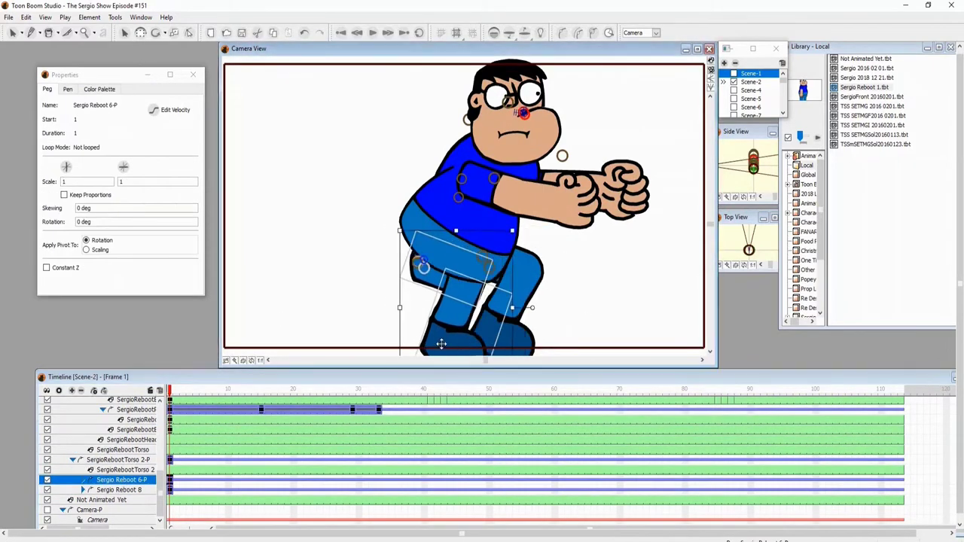
{"action": "scroll", "coordinate": [530, 283], "scroll_direction": "down", "scroll_amount": 1}
{"action": "left_click_drag", "start_coordinate": [494, 279], "coordinate": [435, 243]}
Step: Move the first blink on the SergioRebootEyelids layer earlier so it starts around frame 32
{"action": "left_click_drag", "start_coordinate": [191, 402], "coordinate": [571, 395]}
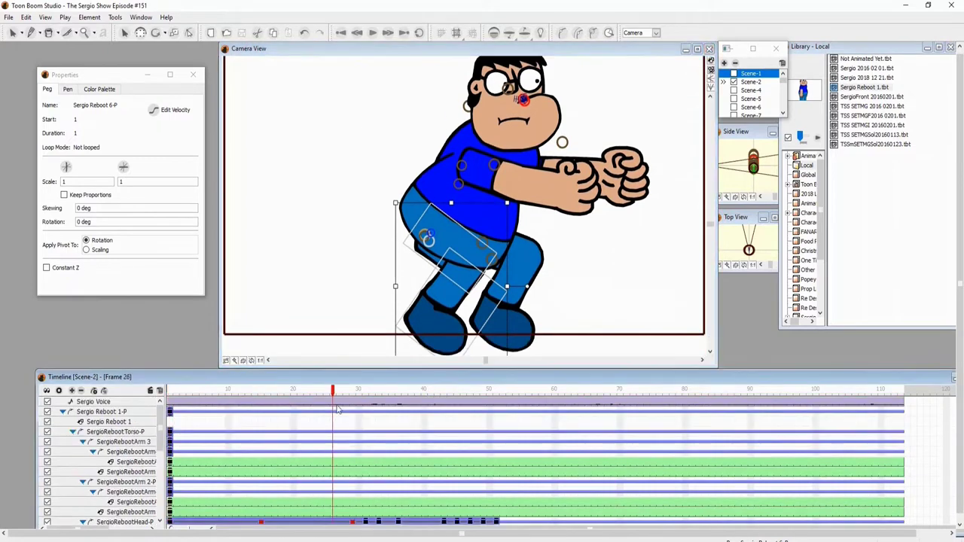
{"action": "left_click_drag", "start_coordinate": [339, 411], "coordinate": [509, 411]}
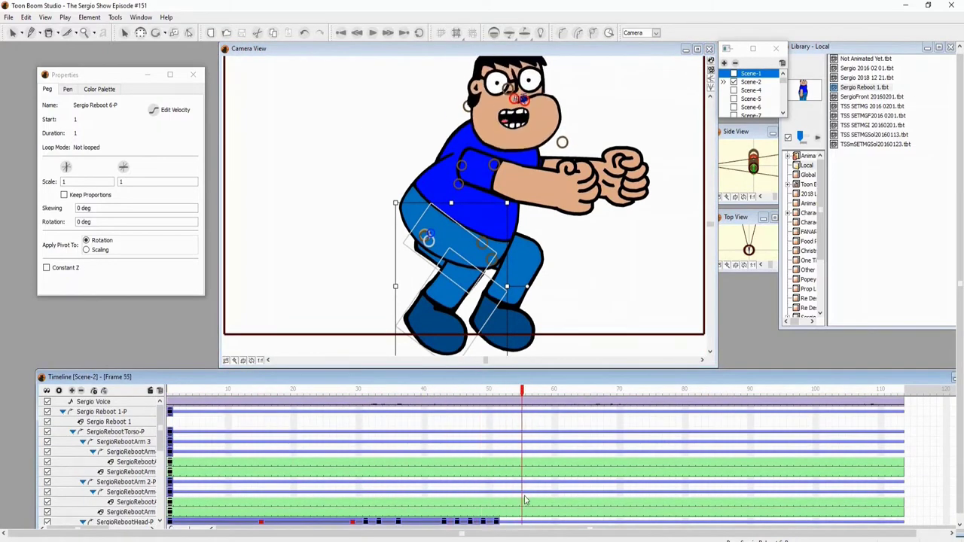
{"action": "scroll", "coordinate": [353, 478], "scroll_direction": "down", "scroll_amount": 3}
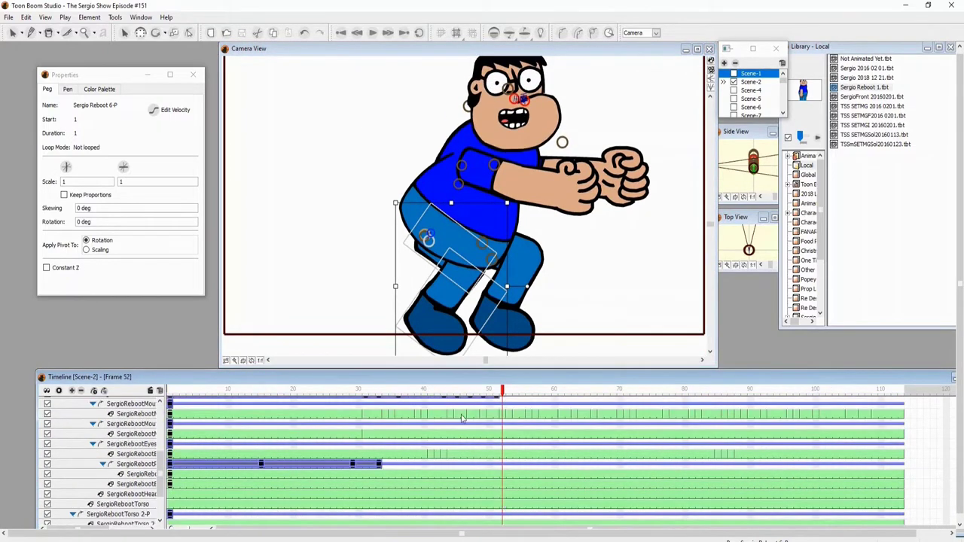
{"action": "left_click_drag", "start_coordinate": [352, 455], "coordinate": [386, 463]}
{"action": "key", "text": "Return"}
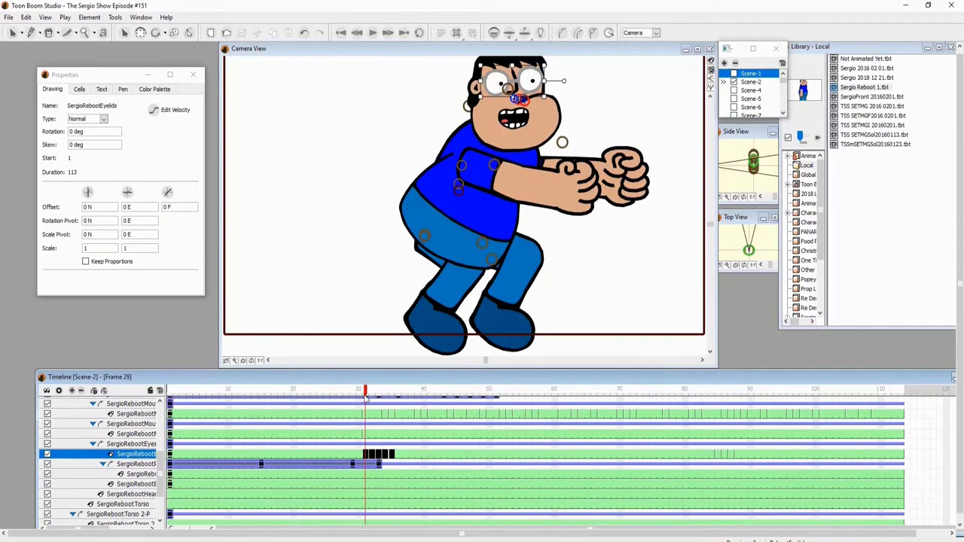
{"action": "left_click", "coordinate": [502, 455]}
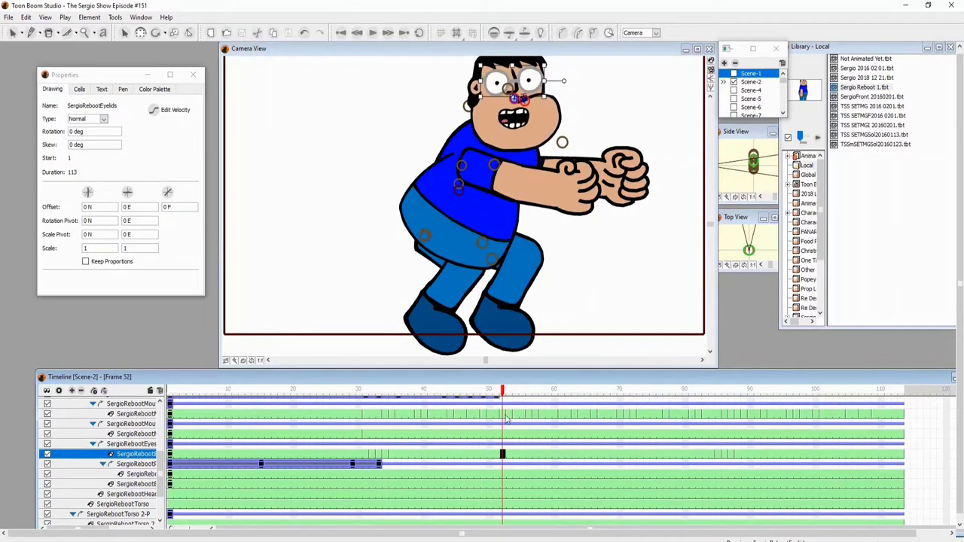
Step: Move the second eyelid blink to start at frame 79 and place a copy of the blink around frame 96
{"action": "left_click", "coordinate": [705, 455]}
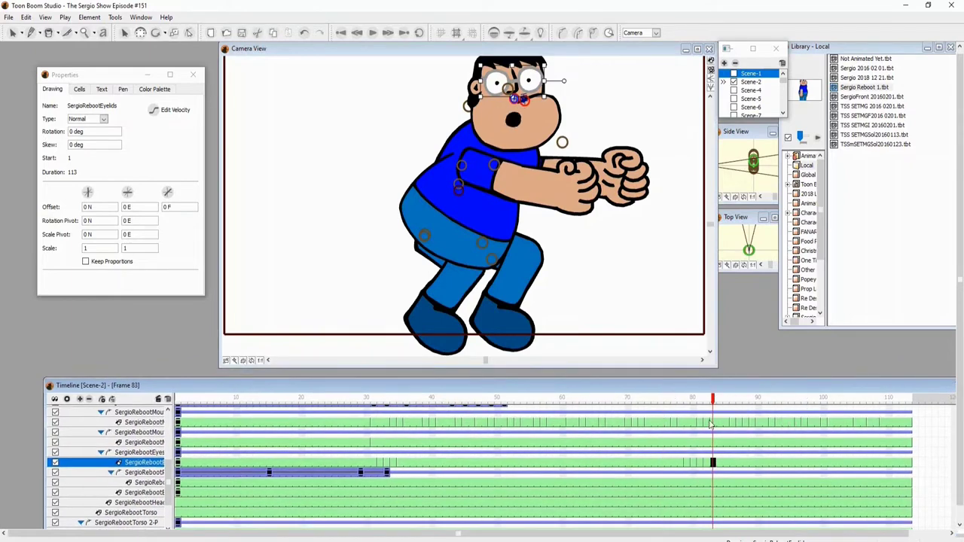
{"action": "left_click", "coordinate": [80, 90]}
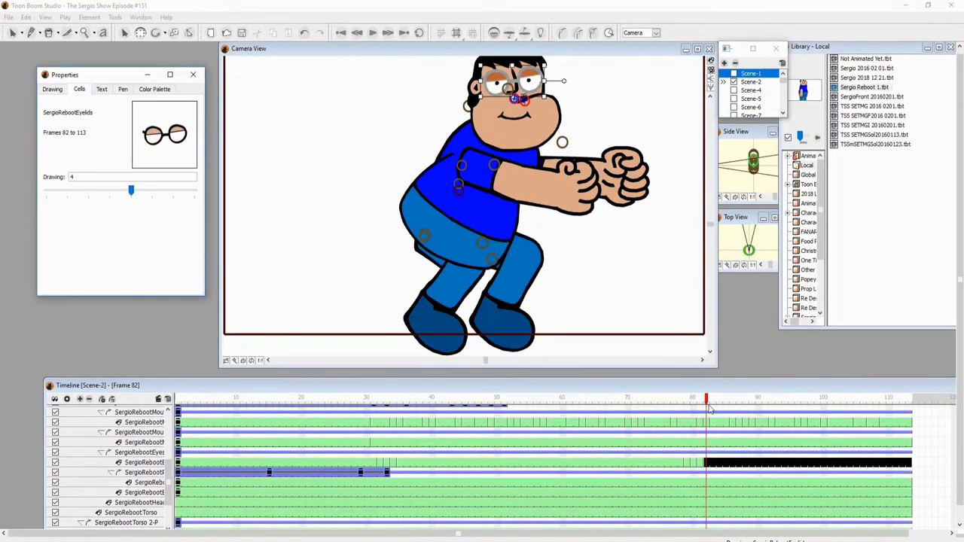
{"action": "left_click_drag", "start_coordinate": [716, 409], "coordinate": [797, 419]}
{"action": "left_click_drag", "start_coordinate": [379, 463], "coordinate": [406, 464]}
{"action": "left_click_drag", "start_coordinate": [730, 421], "coordinate": [906, 416]}
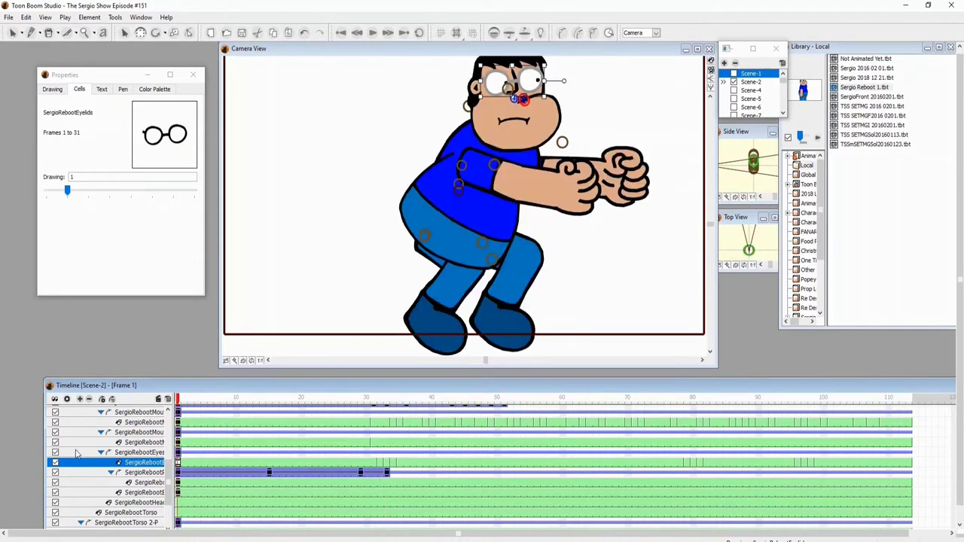
Step: Add keyframes to the far arm peg, SergioRebootArm 2-P, at frames 30 and 100
{"action": "left_click_drag", "start_coordinate": [275, 420], "coordinate": [569, 426]}
{"action": "scroll", "coordinate": [527, 449], "scroll_direction": "up", "scroll_amount": 5}
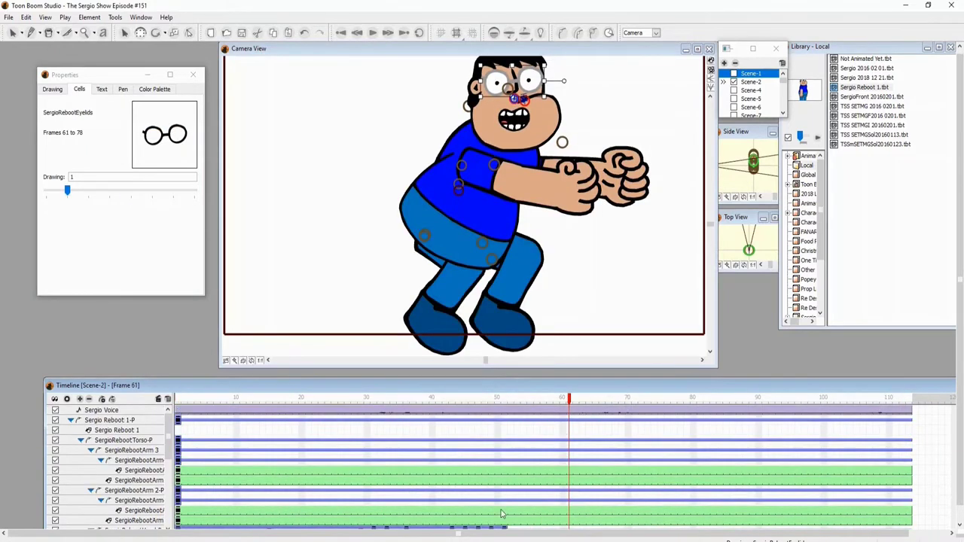
{"action": "scroll", "coordinate": [528, 482], "scroll_direction": "down", "scroll_amount": 1}
{"action": "left_click", "coordinate": [563, 460]}
{"action": "left_click", "coordinate": [576, 460]}
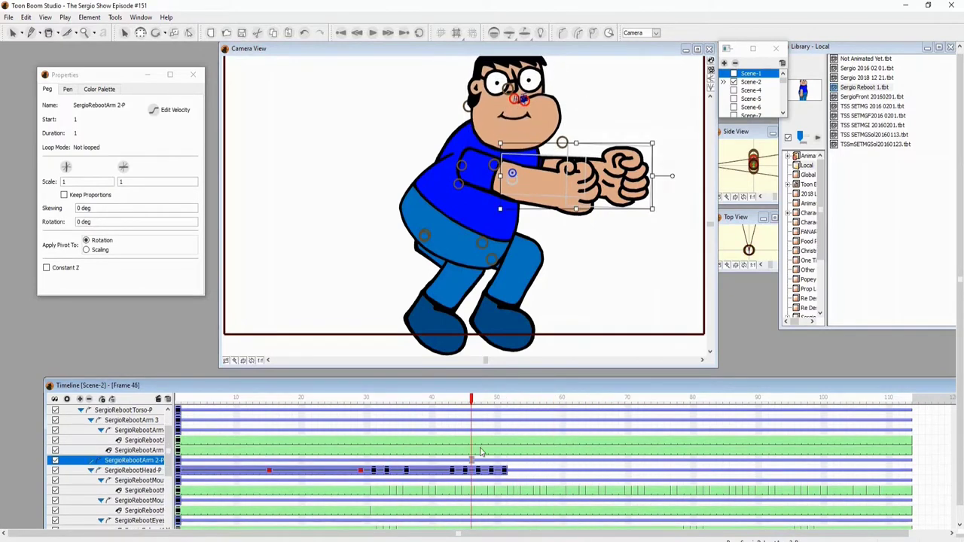
{"action": "left_click", "coordinate": [370, 460]}
{"action": "left_click_drag", "start_coordinate": [369, 422], "coordinate": [825, 443]}
{"action": "left_click", "coordinate": [824, 461], "text": "shift"}
Step: Rotate the far arm upward at frame 35 and bend its forearm up towards the face
{"action": "left_click", "coordinate": [399, 397]}
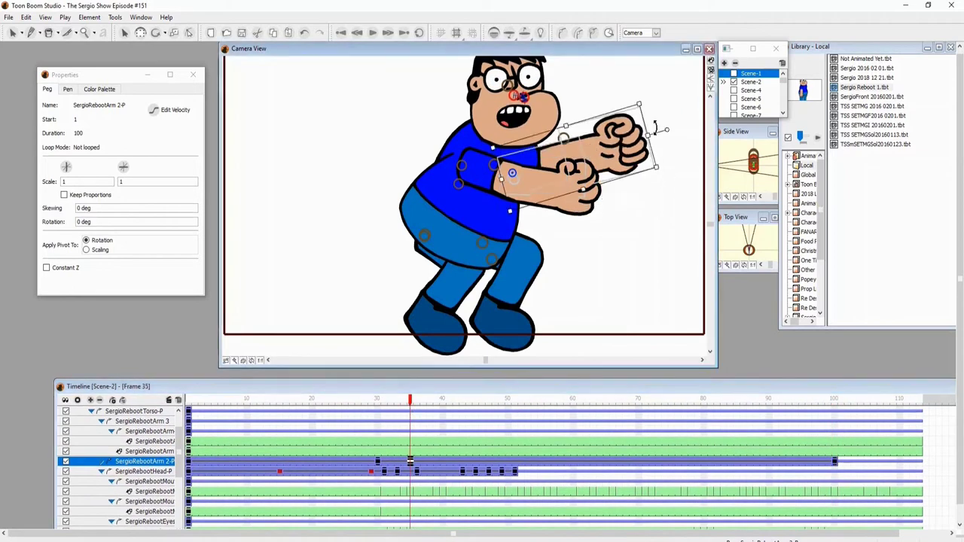
{"action": "left_click", "coordinate": [102, 462]}
{"action": "left_click", "coordinate": [403, 470]}
{"action": "left_click", "coordinate": [409, 471]}
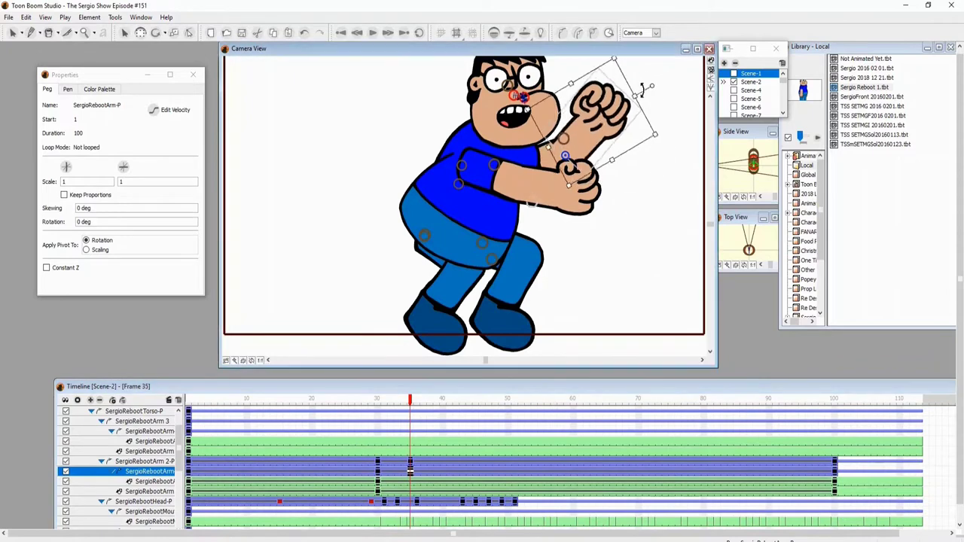
Step: Swap the far hand's fist drawing for the open hand on frames 31 to 99 and check the arm raise
{"action": "left_click", "coordinate": [383, 481]}
{"action": "left_click", "coordinate": [834, 486], "text": "shift"}
{"action": "left_click", "coordinate": [79, 89]}
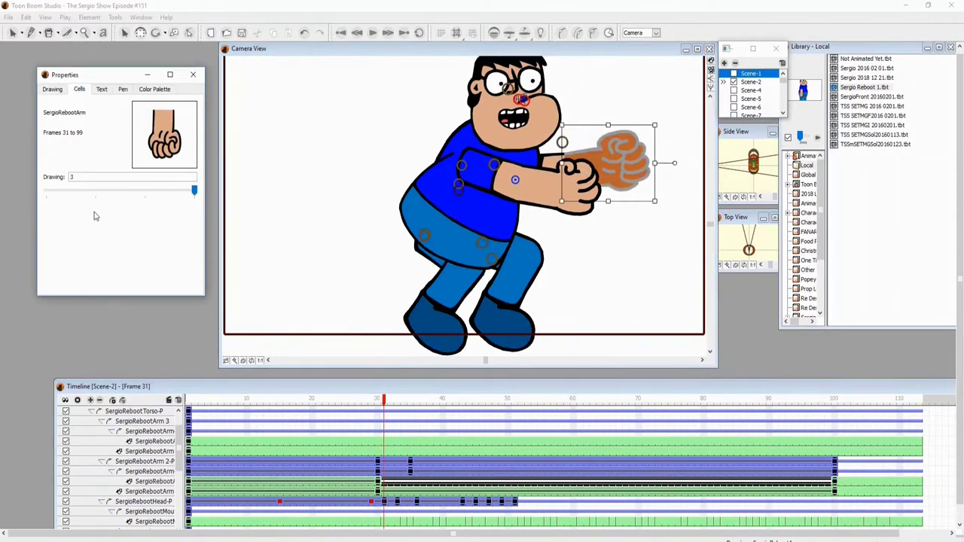
{"action": "left_click_drag", "start_coordinate": [194, 187], "coordinate": [143, 188]}
{"action": "left_click", "coordinate": [391, 461]}
{"action": "left_click_drag", "start_coordinate": [388, 426], "coordinate": [404, 413]}
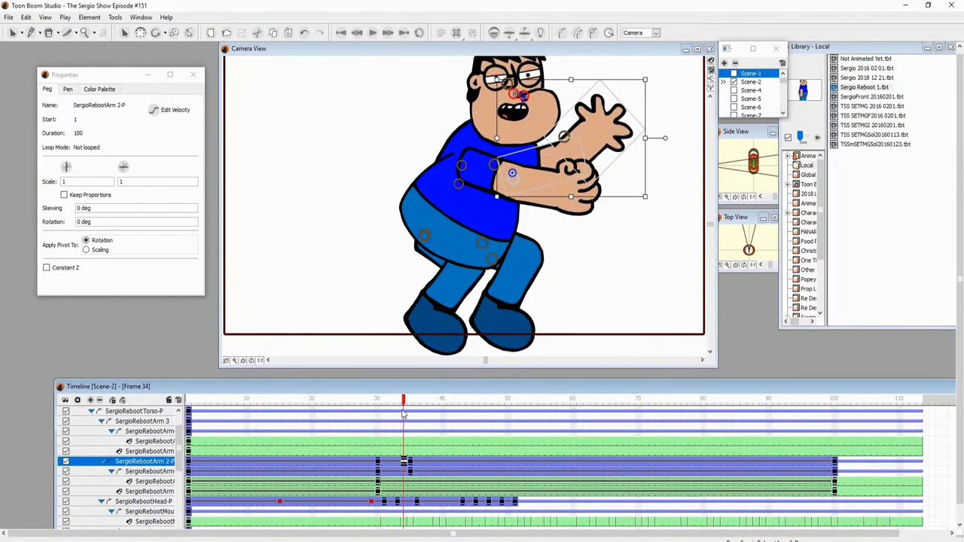
Step: Rotate the far arm and its forearm back down towards level at frame 40
{"action": "key", "text": "period"}
{"action": "key", "text": "period"}
{"action": "key", "text": "period"}
{"action": "key", "text": "period"}
{"action": "key", "text": "period"}
{"action": "key", "text": "period"}
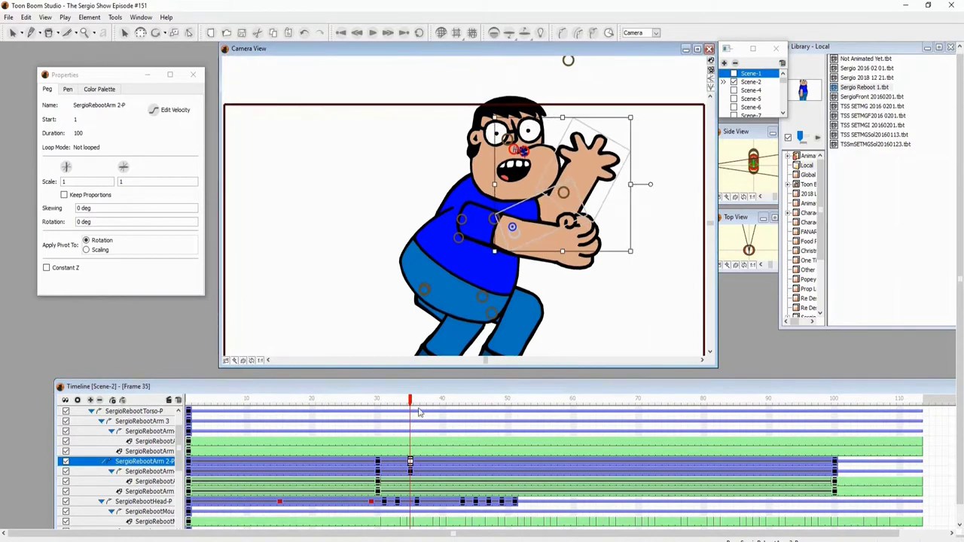
{"action": "left_click_drag", "start_coordinate": [666, 203], "coordinate": [669, 226]}
{"action": "left_click", "coordinate": [606, 215]}
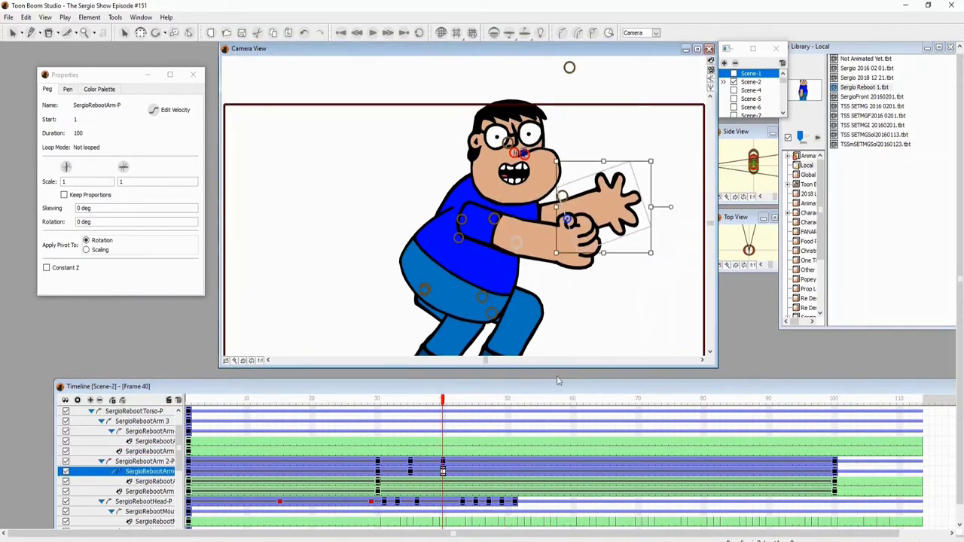
Step: Copy the raised and lowered far arm poses to frames 44 and 49 on both far arm pegs and check the motion
{"action": "left_click_drag", "start_coordinate": [389, 467], "coordinate": [444, 465]}
{"action": "key", "text": "period"}
{"action": "key", "text": "period"}
{"action": "key", "text": "period"}
{"action": "key", "text": "period"}
{"action": "key", "text": "period"}
{"action": "key", "text": "period"}
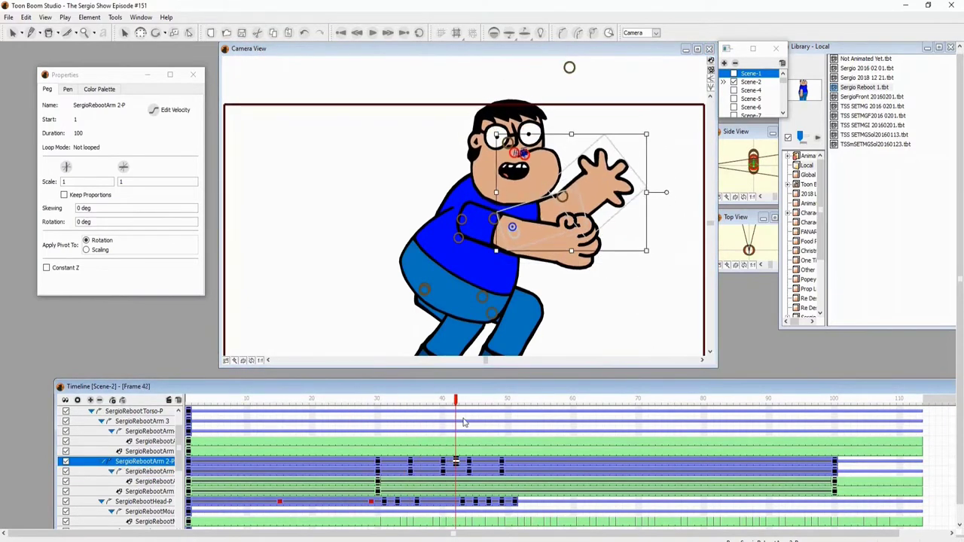
Step: Rotate the far arm down and fold its forearm in behind the near arm at frame 54
{"action": "key", "text": "period"}
{"action": "key", "text": "period"}
{"action": "key", "text": "period"}
{"action": "key", "text": "period"}
{"action": "key", "text": "period"}
{"action": "key", "text": "period"}
{"action": "key", "text": "period"}
{"action": "key", "text": "period"}
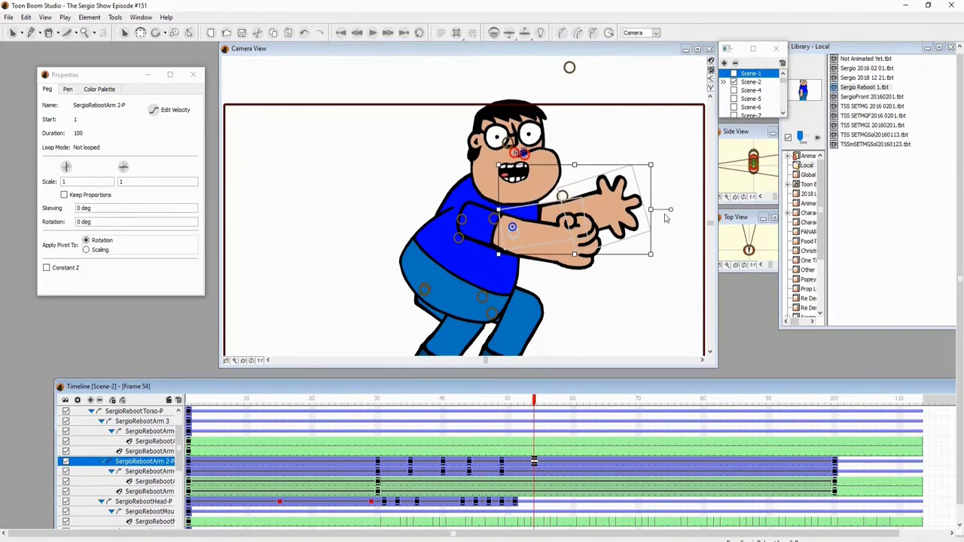
{"action": "left_click_drag", "start_coordinate": [667, 211], "coordinate": [576, 361]}
{"action": "key", "text": "ctrl+z"}
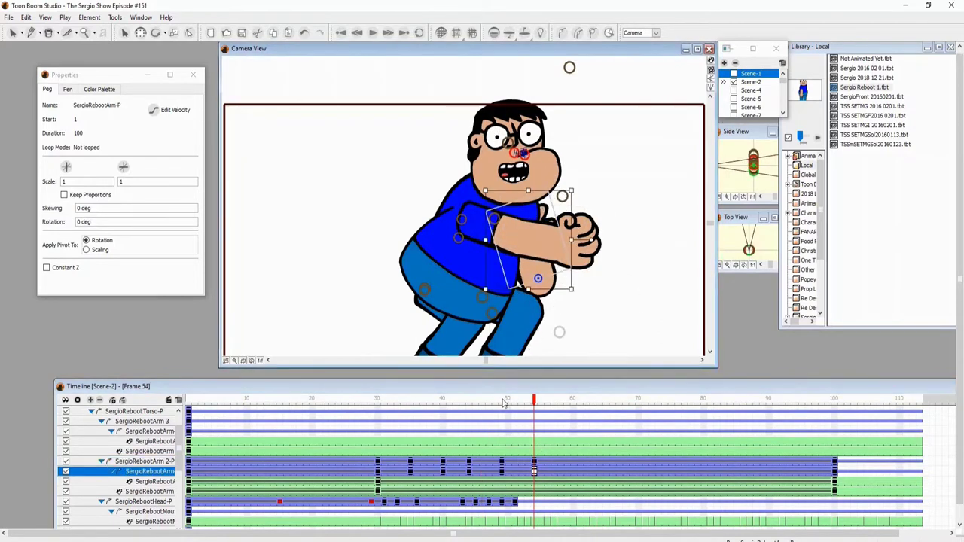
Step: Repeat the folded far arm pose at frame 80 and extend the open hand forward at frame 84
{"action": "left_click", "coordinate": [514, 471]}
{"action": "left_click", "coordinate": [537, 461]}
{"action": "left_click_drag", "start_coordinate": [537, 461], "coordinate": [730, 438]}
{"action": "left_click_drag", "start_coordinate": [611, 226], "coordinate": [660, 220]}
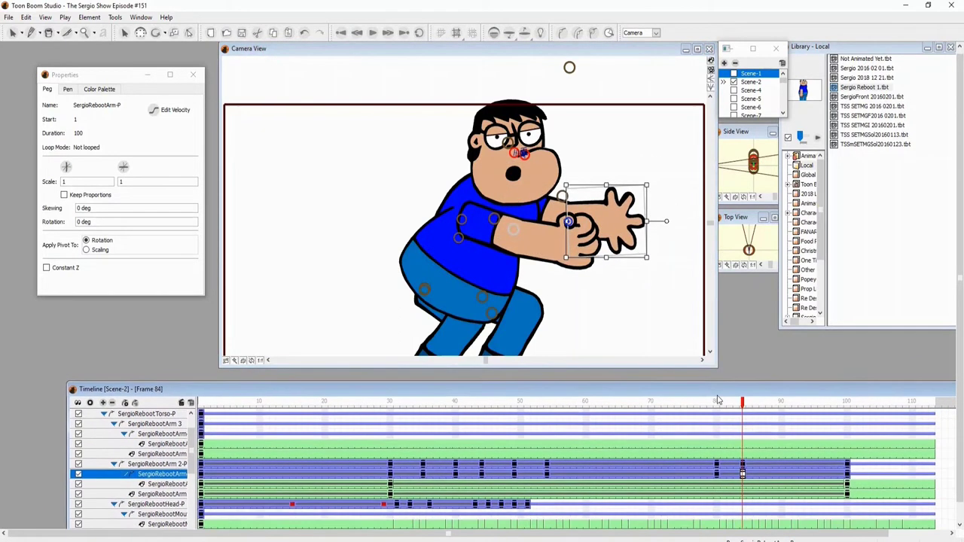
Step: Add far arm keyframes at frames 95 and 97 and tilt the forearm slightly upward at frame 98
{"action": "left_click", "coordinate": [744, 469]}
{"action": "left_click", "coordinate": [815, 470]}
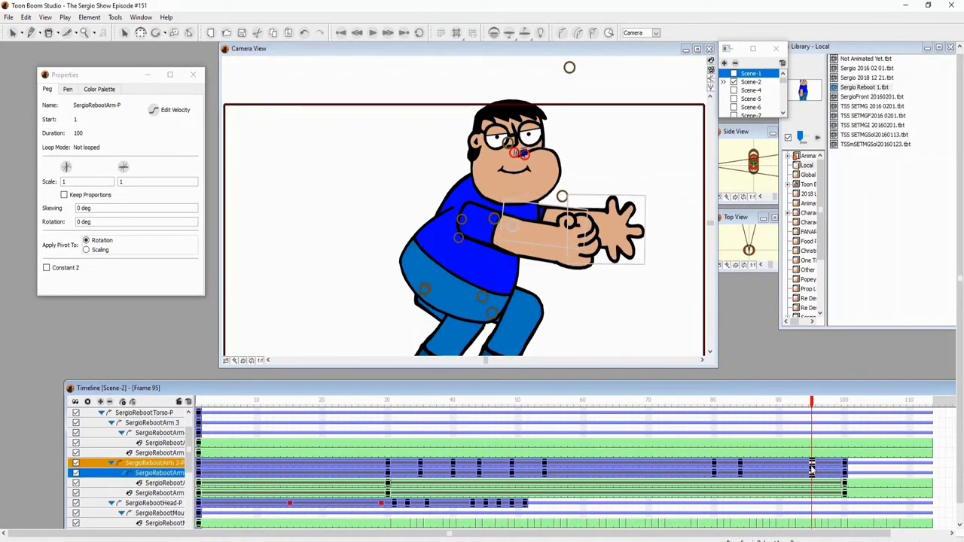
{"action": "left_click_drag", "start_coordinate": [666, 228], "coordinate": [660, 214]}
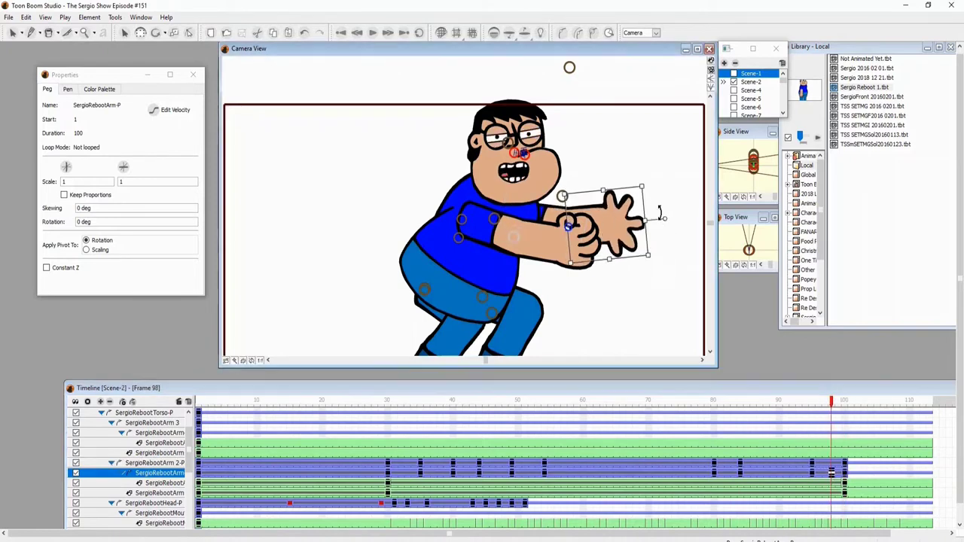
{"action": "left_click", "coordinate": [826, 463]}
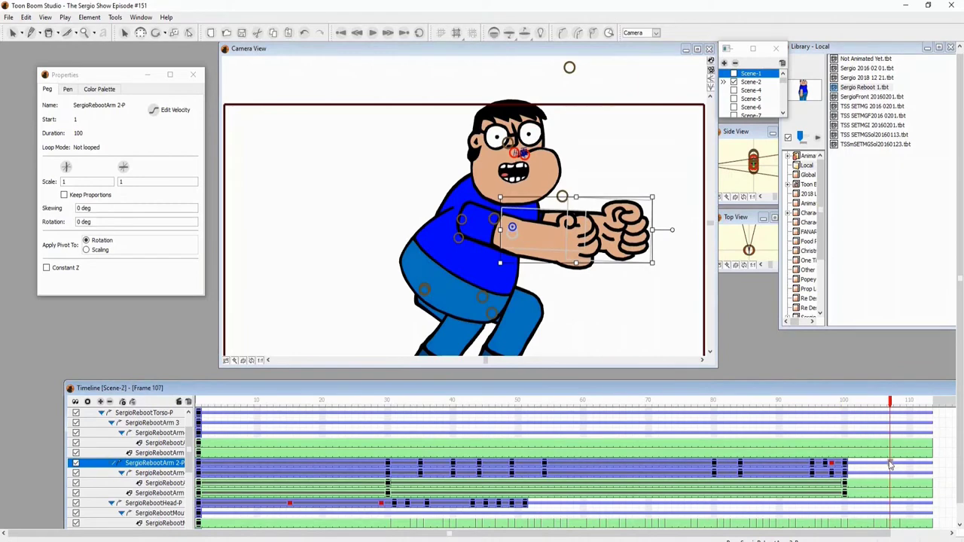
{"action": "left_click", "coordinate": [885, 413]}
Step: Collapse the torso peg's layers in the timeline and select the Not Animated Yet drawing at frame 1
{"action": "left_click_drag", "start_coordinate": [905, 406], "coordinate": [199, 425]}
{"action": "scroll", "coordinate": [285, 328], "scroll_direction": "down", "scroll_amount": 2}
{"action": "left_click_drag", "start_coordinate": [221, 375], "coordinate": [183, 372]}
{"action": "scroll", "coordinate": [579, 296], "scroll_direction": "down", "scroll_amount": 1}
{"action": "left_click_drag", "start_coordinate": [147, 421], "coordinate": [127, 420]}
{"action": "left_click", "coordinate": [30, 392]}
{"action": "left_click", "coordinate": [59, 472]}
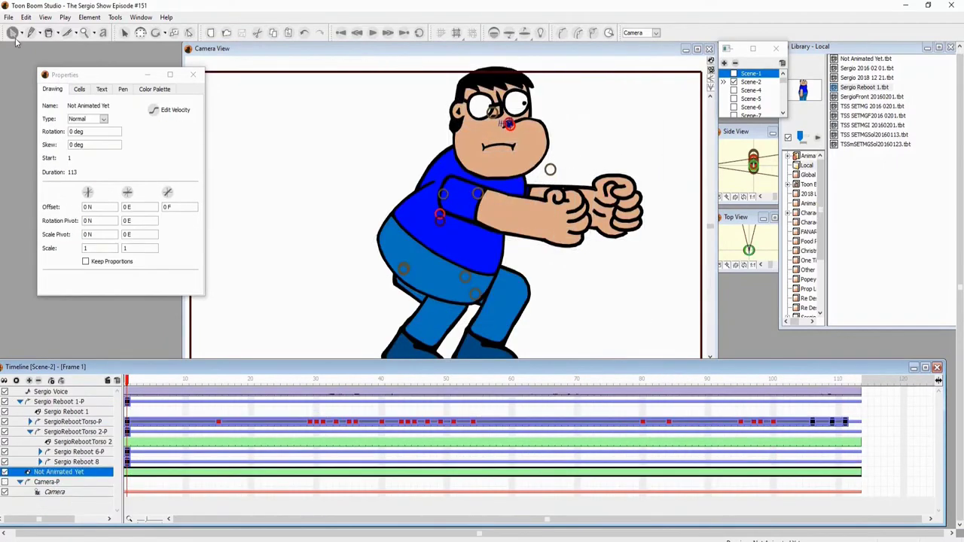
Step: Draw a rectangle around the whole camera frame on Not Animated Yet and fill it with the blue New 10 color
{"action": "left_click", "coordinate": [12, 32]}
{"action": "left_click", "coordinate": [31, 32]}
{"action": "left_click", "coordinate": [49, 87]}
{"action": "left_click", "coordinate": [40, 38]}
{"action": "left_click", "coordinate": [49, 71]}
{"action": "left_click_drag", "start_coordinate": [305, 124], "coordinate": [591, 301]}
{"action": "scroll", "coordinate": [190, 232], "scroll_direction": "down", "scroll_amount": 10}
{"action": "left_click", "coordinate": [60, 274]}
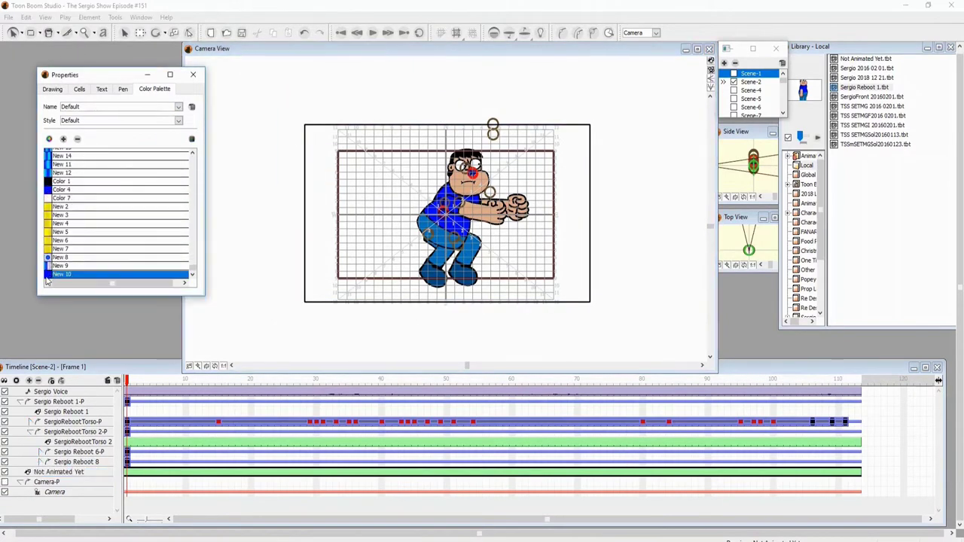
{"action": "double_click", "coordinate": [48, 275]}
{"action": "key", "text": "Escape"}
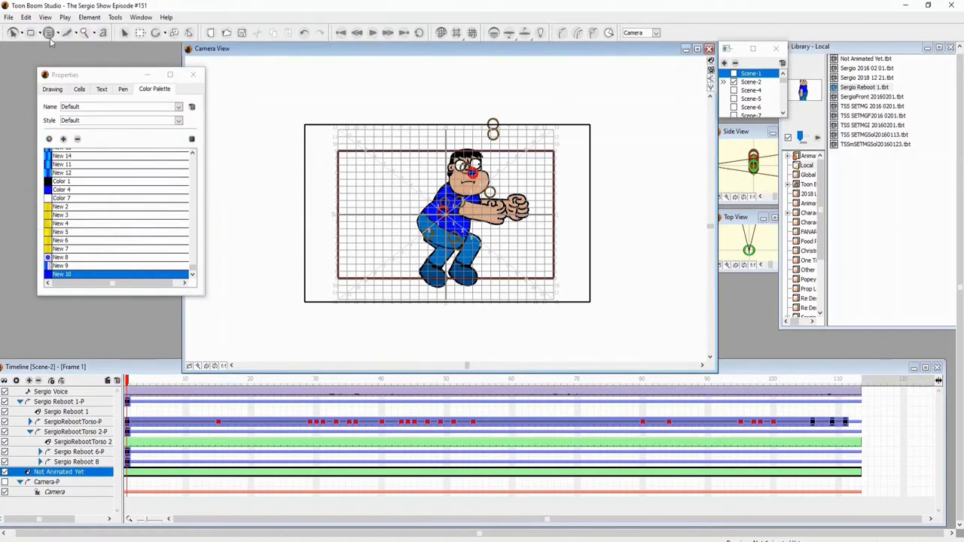
{"action": "left_click", "coordinate": [523, 159]}
Step: Set the Not Animated Yet drawing's type to Background
{"action": "left_click", "coordinate": [242, 34]}
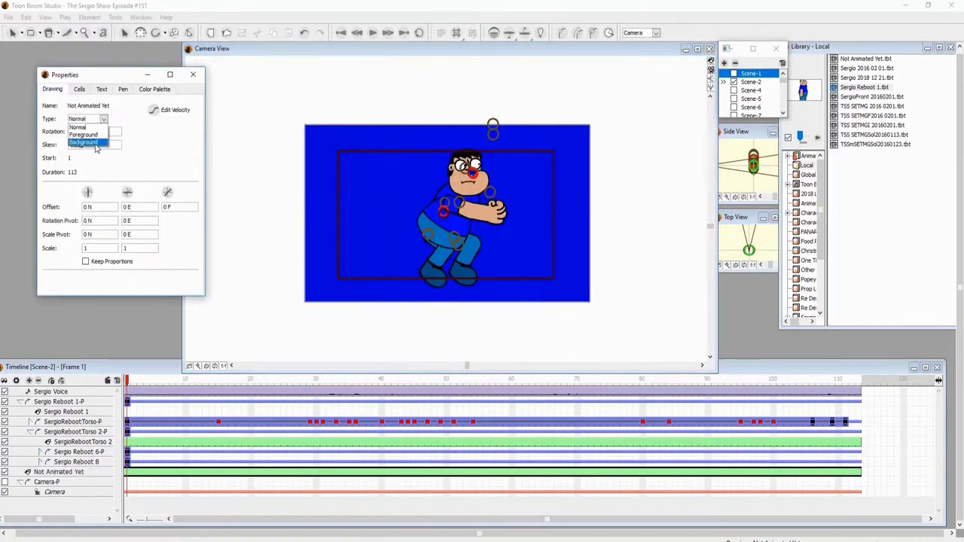
{"action": "scroll", "coordinate": [362, 241], "scroll_direction": "up", "scroll_amount": 1}
{"action": "left_click", "coordinate": [339, 242]}
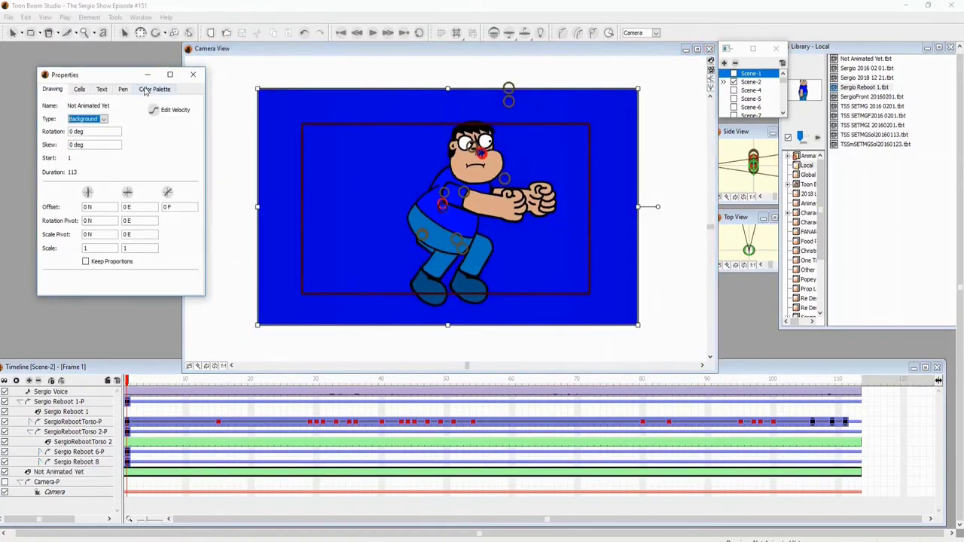
Step: Edit the New 10 color's linear gradient to have dark grey ends (65, 65, 65) around the blue centre
{"action": "left_click", "coordinate": [155, 89]}
{"action": "double_click", "coordinate": [47, 275]}
{"action": "left_click", "coordinate": [171, 189]}
{"action": "left_click_drag", "start_coordinate": [83, 105], "coordinate": [67, 174]}
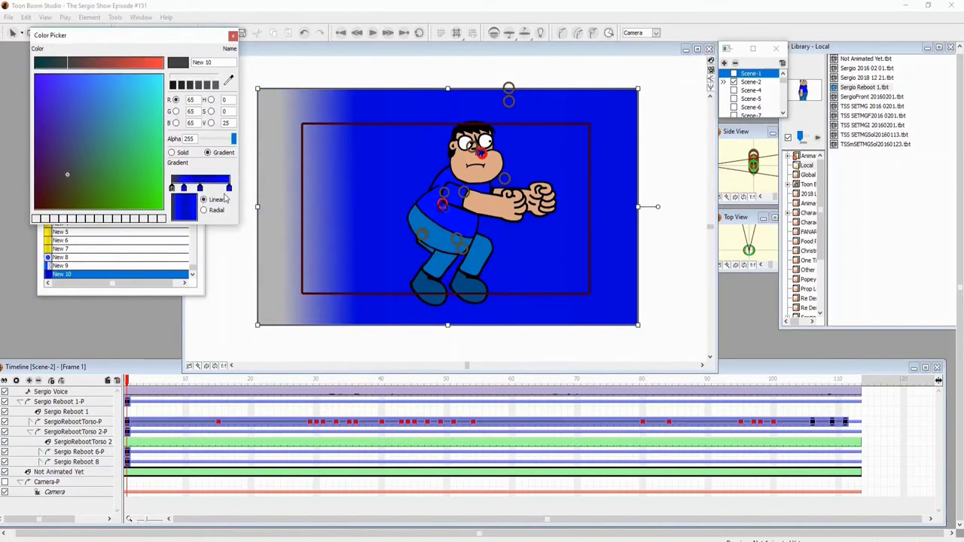
{"action": "left_click", "coordinate": [228, 188]}
{"action": "left_click", "coordinate": [233, 36]}
Step: Copy the far forearm's frame 84 keyframe onto its keyframe at frame 95
{"action": "left_click_drag", "start_coordinate": [189, 472], "coordinate": [772, 420]}
{"action": "left_click", "coordinate": [31, 432]}
{"action": "left_click", "coordinate": [669, 480]}
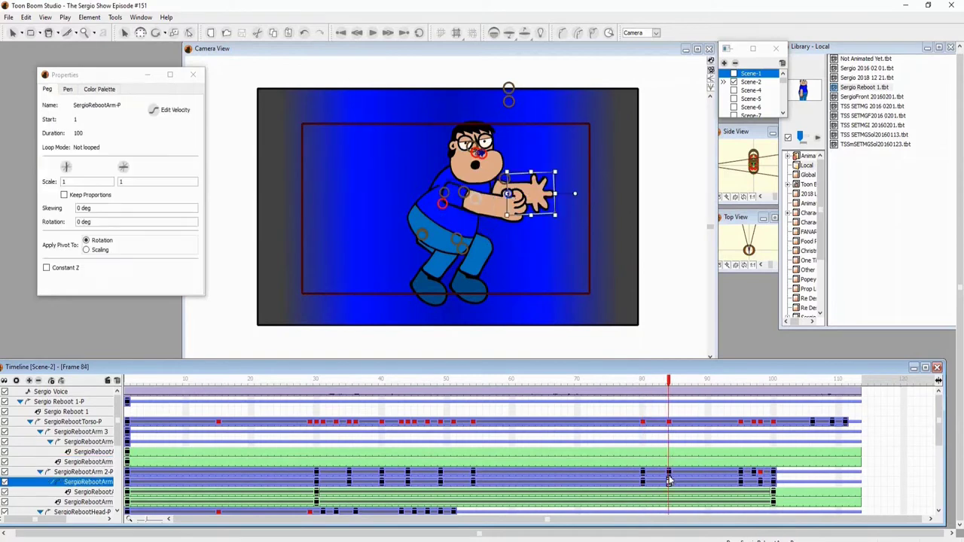
{"action": "left_click_drag", "start_coordinate": [573, 193], "coordinate": [567, 169]}
{"action": "left_click", "coordinate": [743, 484]}
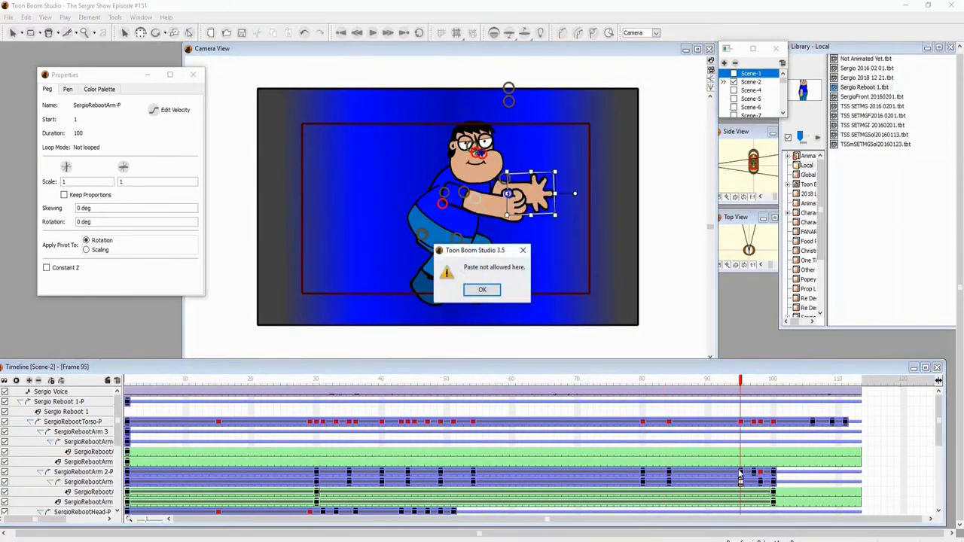
{"action": "key", "text": "Return"}
{"action": "left_click", "coordinate": [669, 482]}
{"action": "left_click", "coordinate": [741, 482]}
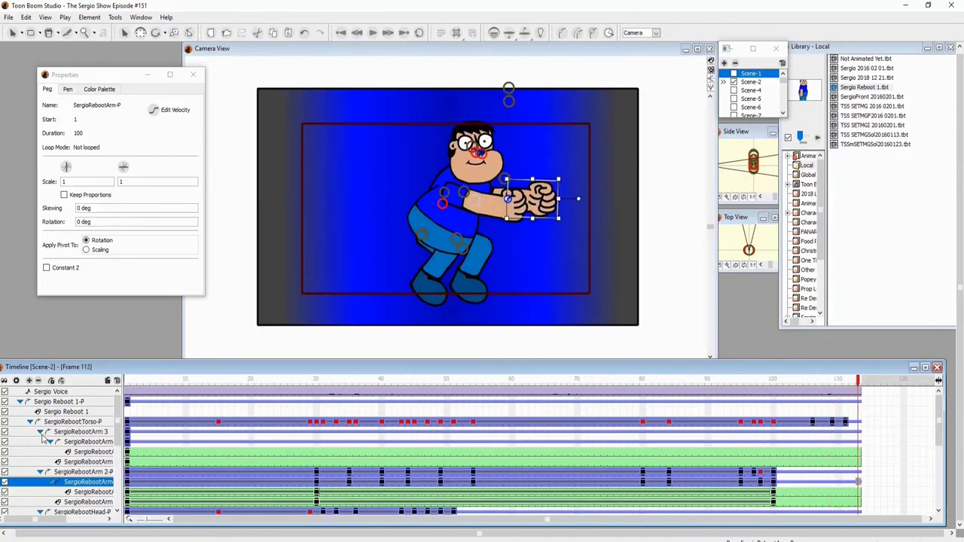
Step: Add five drawing elements named The Sergio Show RS and place RS 5 beneath the Sergio Reboot 1-P peg
{"action": "left_click", "coordinate": [20, 402]}
{"action": "left_click", "coordinate": [29, 380]}
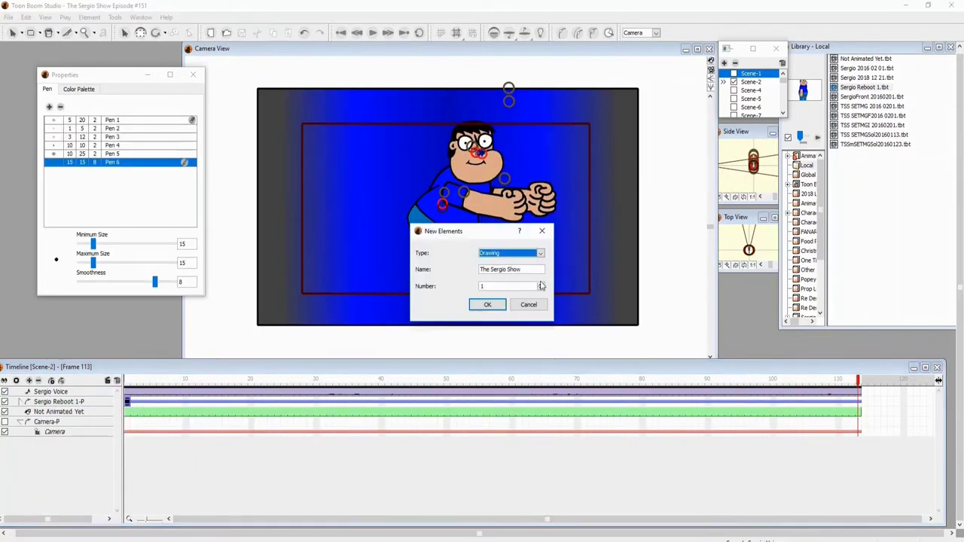
{"action": "type", "text": "RS"}
{"action": "key", "text": "Return"}
{"action": "left_click_drag", "start_coordinate": [108, 432], "coordinate": [76, 452]}
Step: Draw a tilted seat ellipse and an upright backrest ellipse behind Sergio in Color 1 and fill both with Color 113
{"action": "left_click_drag", "start_coordinate": [30, 32], "coordinate": [30, 89]}
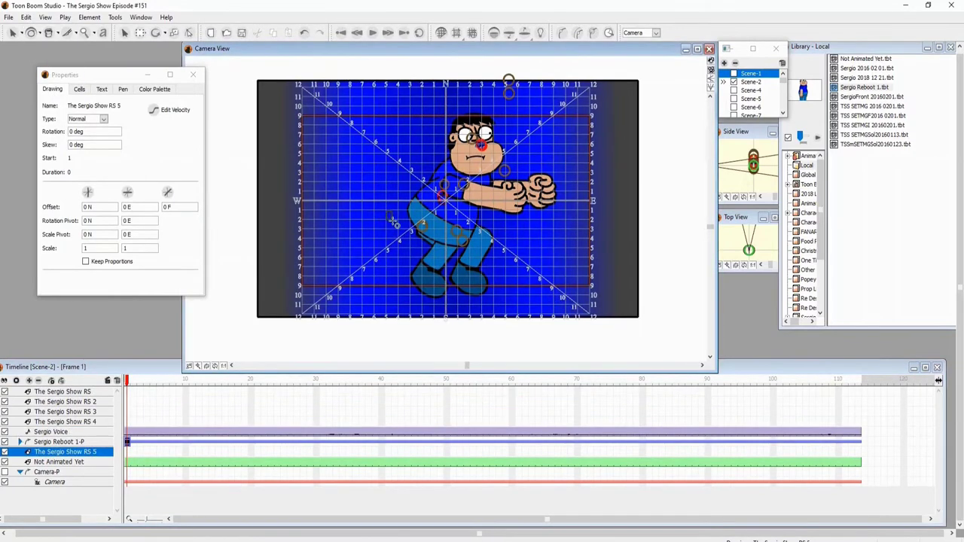
{"action": "left_click", "coordinate": [154, 89]}
{"action": "scroll", "coordinate": [466, 258], "scroll_direction": "up", "scroll_amount": 3}
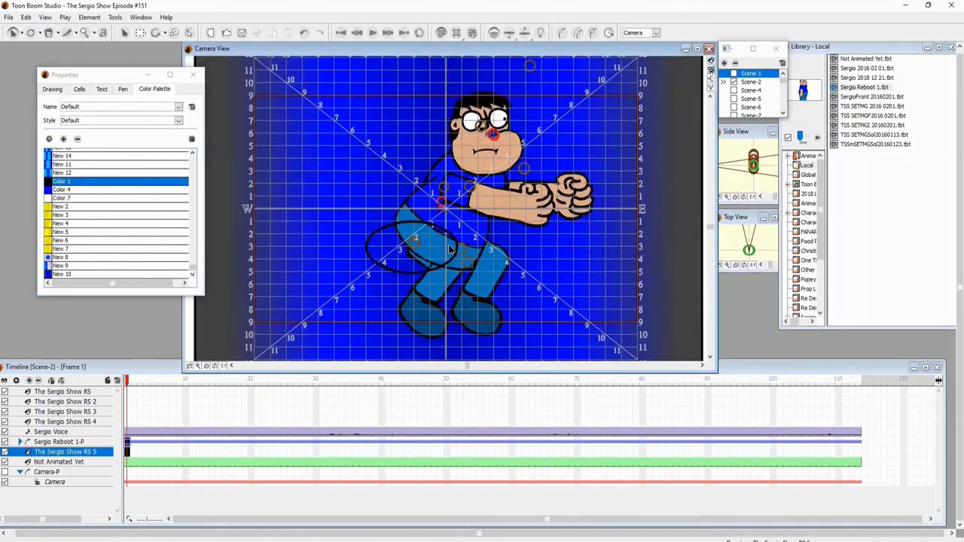
{"action": "left_click_drag", "start_coordinate": [465, 291], "coordinate": [466, 291]}
{"action": "scroll", "coordinate": [400, 226], "scroll_direction": "up", "scroll_amount": 3}
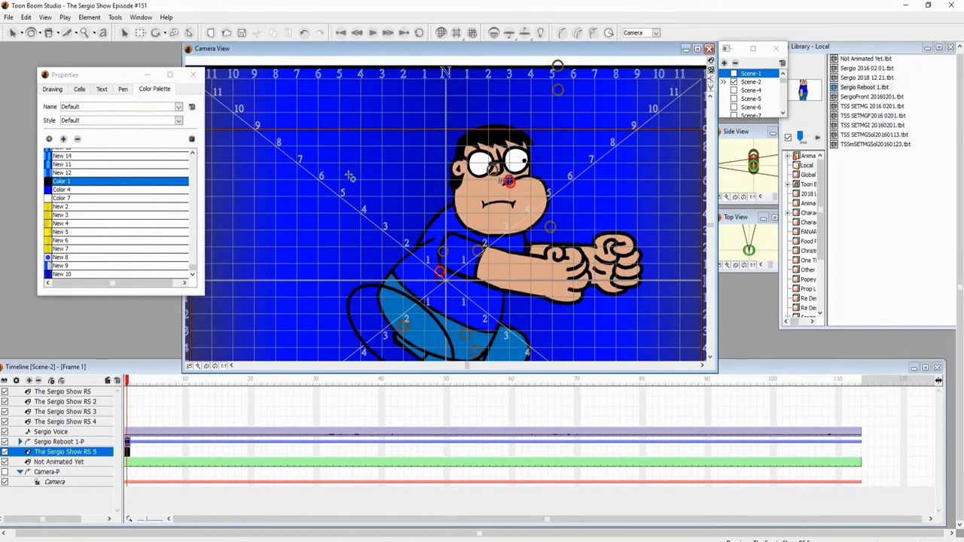
{"action": "left_click_drag", "start_coordinate": [349, 174], "coordinate": [415, 281]}
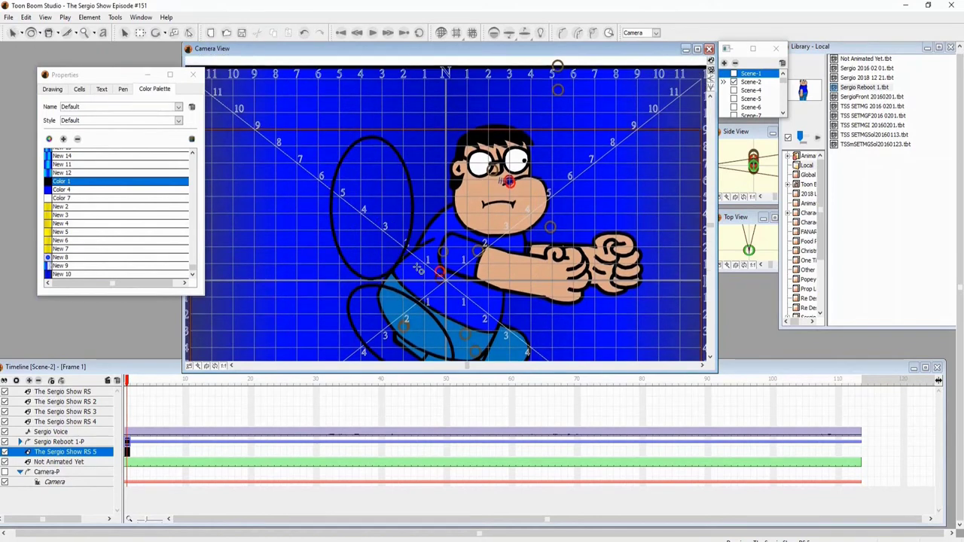
{"action": "scroll", "coordinate": [78, 241], "scroll_direction": "down", "scroll_amount": 2}
{"action": "left_click", "coordinate": [75, 202]}
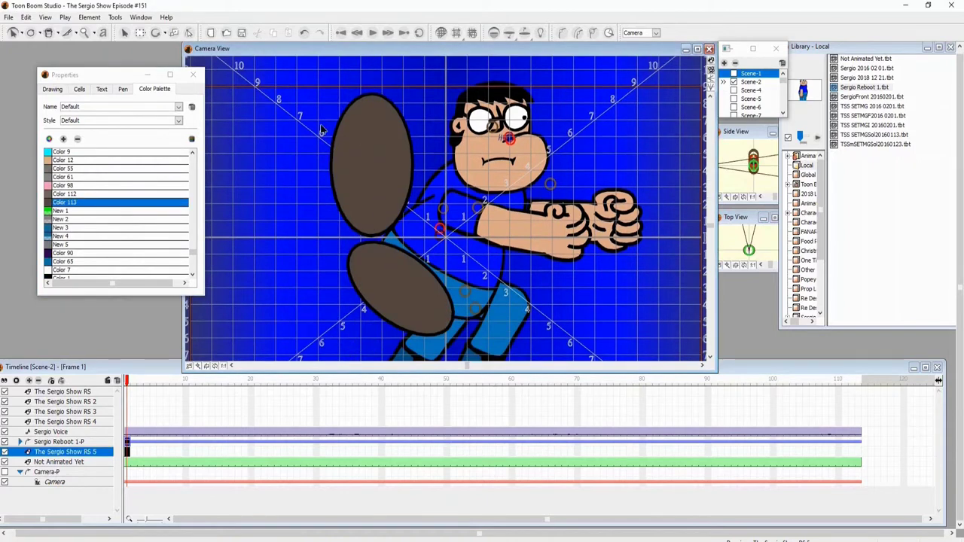
Step: Move the backrest ellipse down to overlap the seat and bring it to the front
{"action": "left_click_drag", "start_coordinate": [403, 160], "coordinate": [402, 220]}
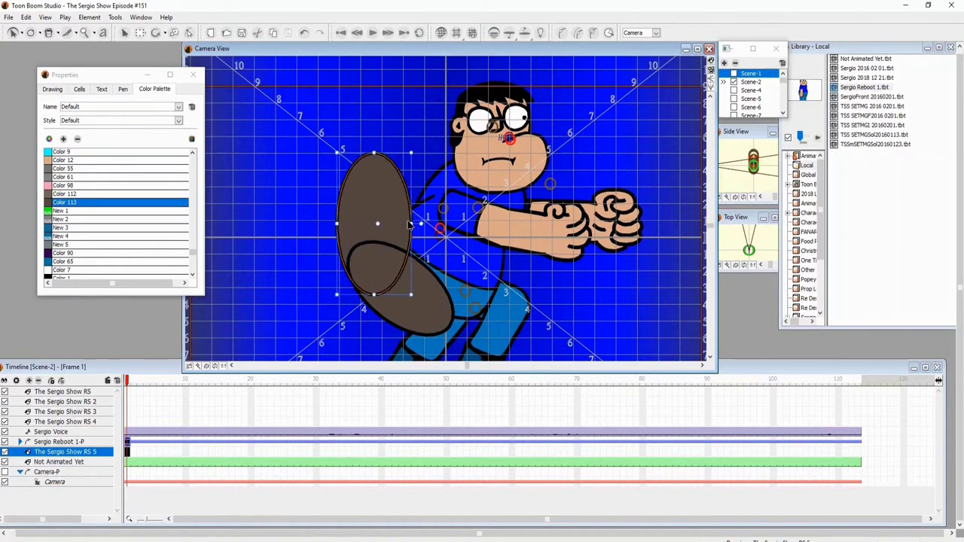
{"action": "left_click", "coordinate": [114, 17]}
{"action": "left_click", "coordinate": [77, 83]}
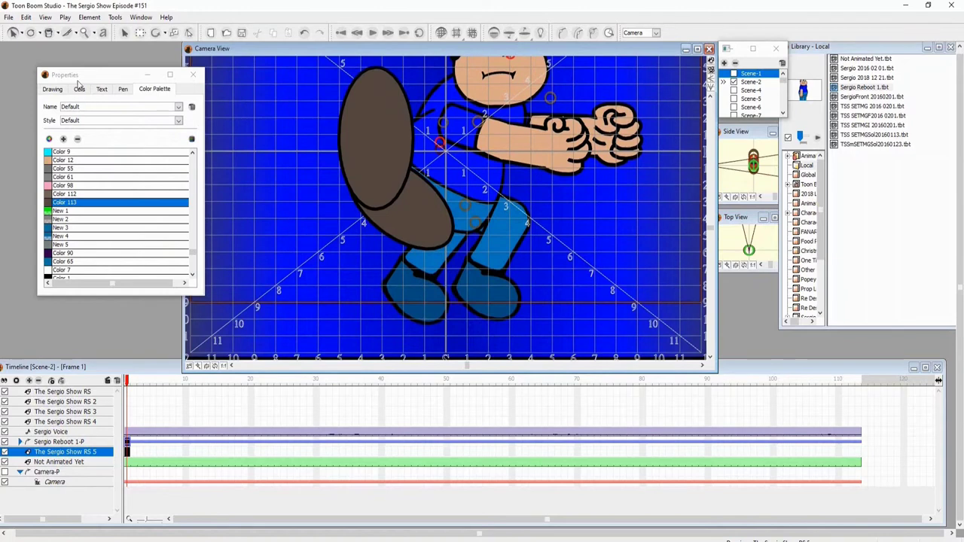
Step: Draw a narrow vertical rectangle in Color 1 below the seat as a chair leg and fill it with Color 113
{"action": "scroll", "coordinate": [73, 249], "scroll_direction": "down", "scroll_amount": 3}
{"action": "left_click", "coordinate": [76, 214]}
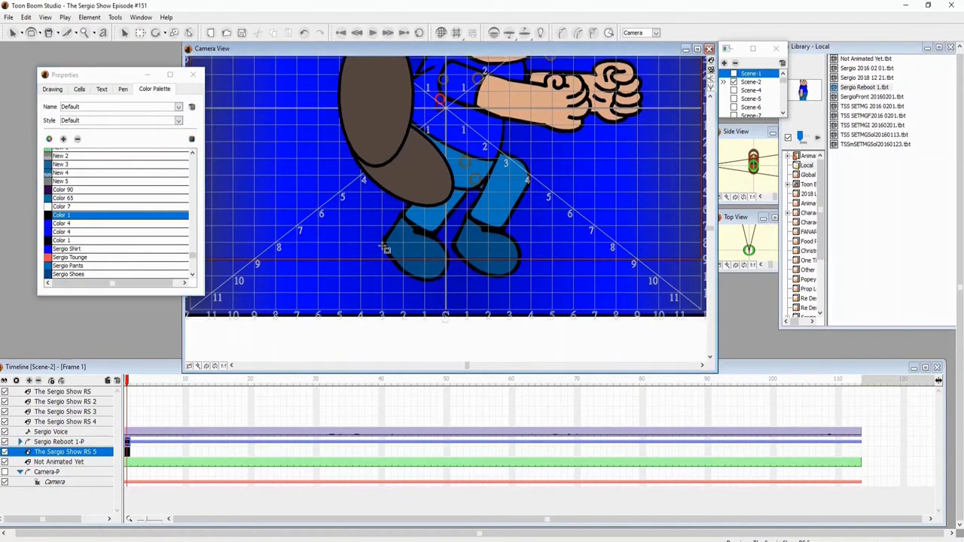
{"action": "left_click", "coordinate": [59, 35]}
{"action": "left_click", "coordinate": [59, 35]}
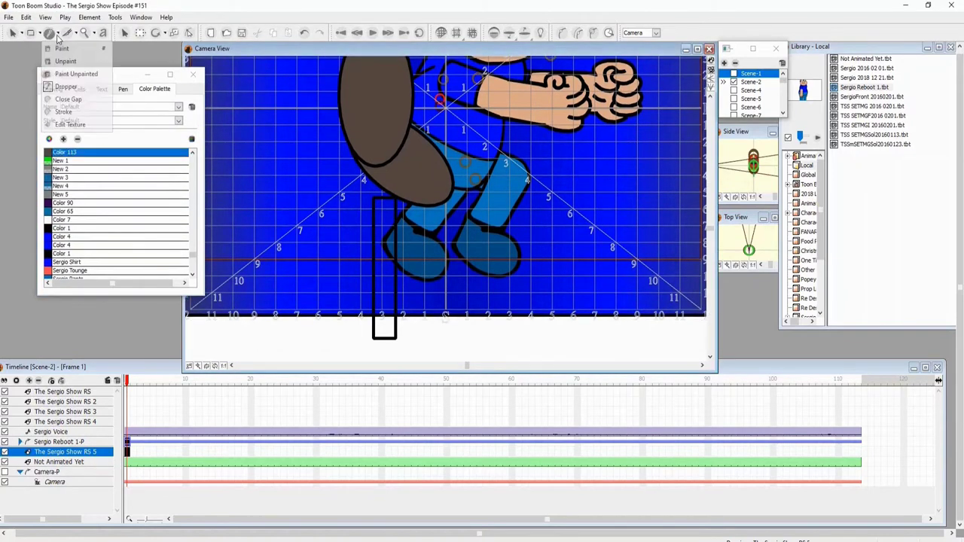
{"action": "left_click", "coordinate": [375, 243]}
Step: Tilt the chair leg outward beneath the seat and send it behind the seat and backrest
{"action": "left_click_drag", "start_coordinate": [390, 304], "coordinate": [320, 262]}
{"action": "left_click", "coordinate": [115, 17]}
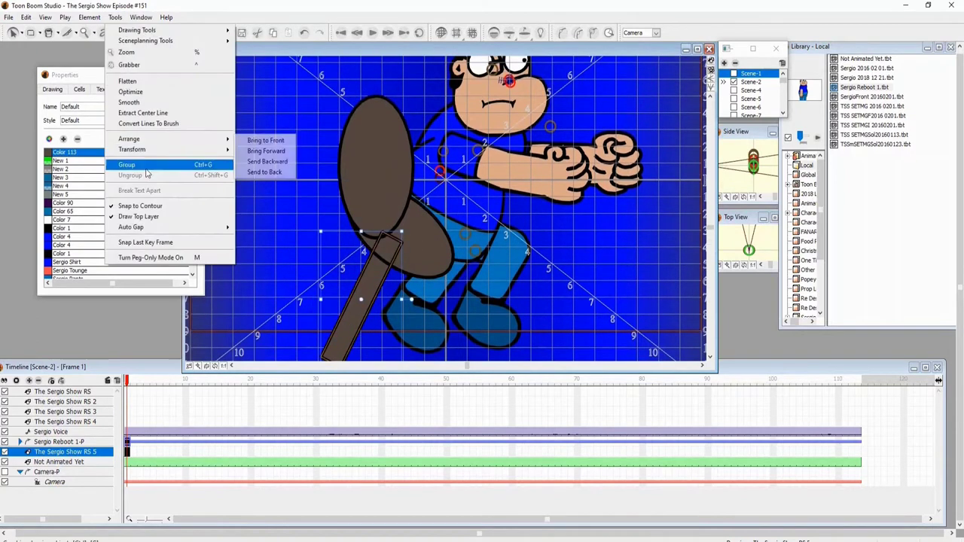
{"action": "mouse_move", "coordinate": [173, 139]}
{"action": "left_click", "coordinate": [266, 147]}
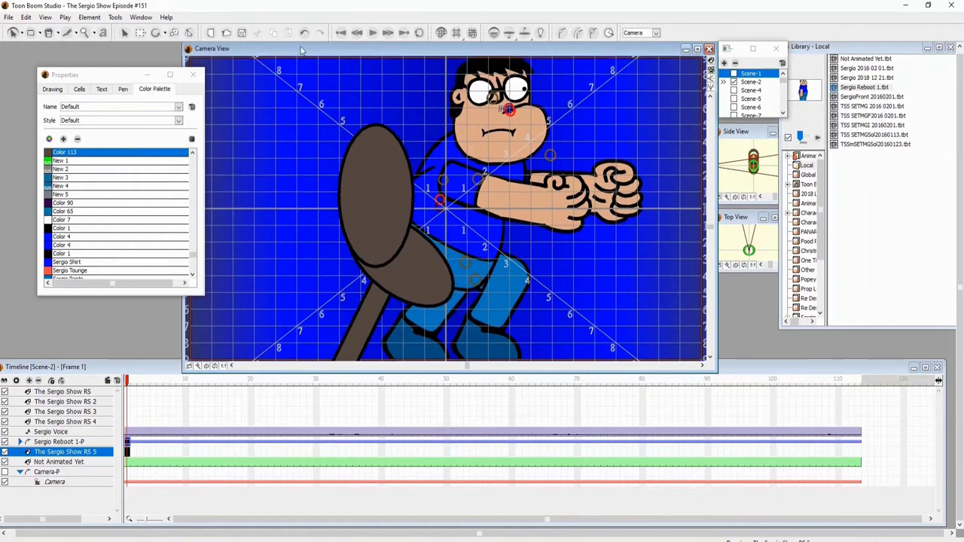
Step: Reshape the chair's backrest ellipse to slim its upper part behind Sergio's back
{"action": "left_click", "coordinate": [13, 32]}
{"action": "left_click", "coordinate": [30, 80]}
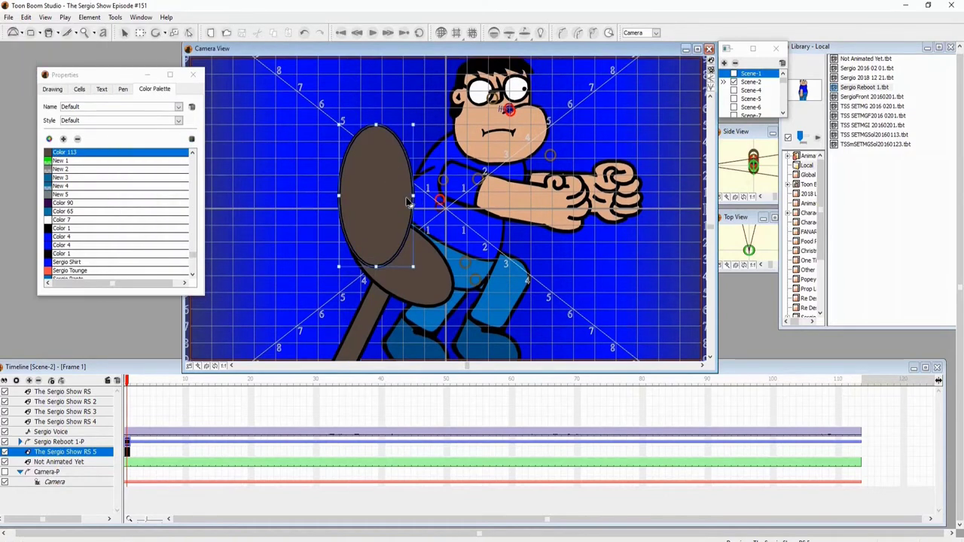
{"action": "left_click", "coordinate": [448, 200]}
{"action": "left_click", "coordinate": [363, 169]}
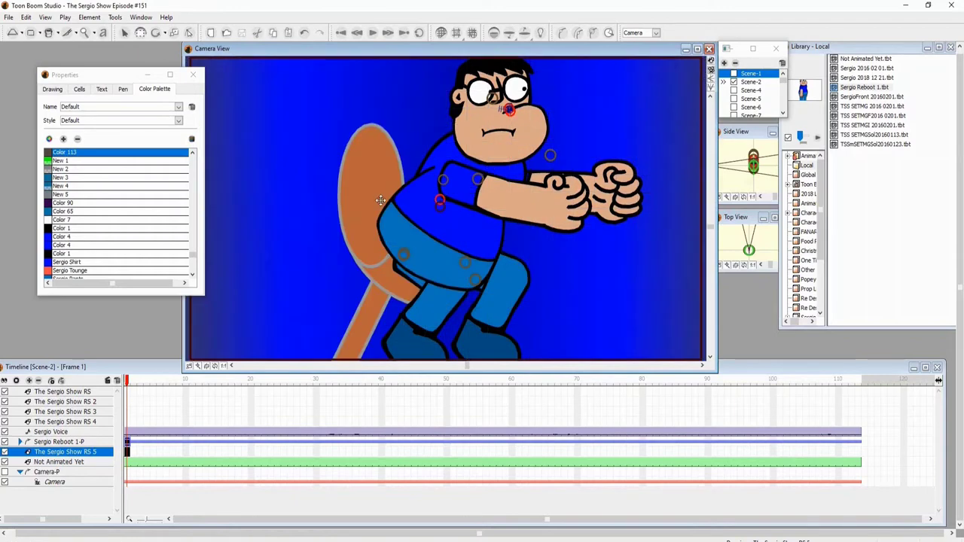
Step: Extend the chair drawing's exposure on The Sergio Show RS 5 to frame 113
{"action": "left_click", "coordinate": [800, 451]}
{"action": "right_click", "coordinate": [750, 452]}
{"action": "left_click", "coordinate": [897, 351]}
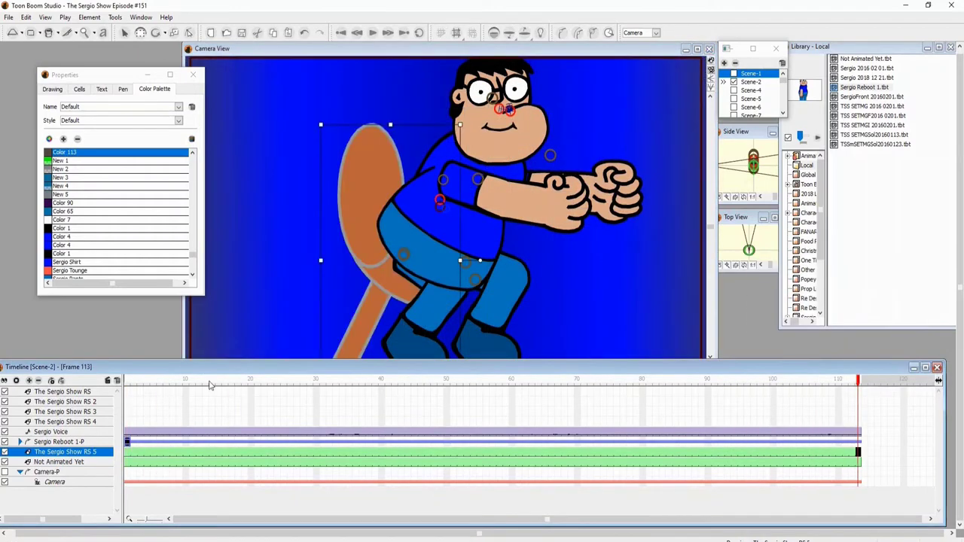
Step: On frame 1 of The Sergio Show RS 4, outline two upright grips in Color 1 over Sergio's fists with the Polyline tool
{"action": "left_click", "coordinate": [130, 426]}
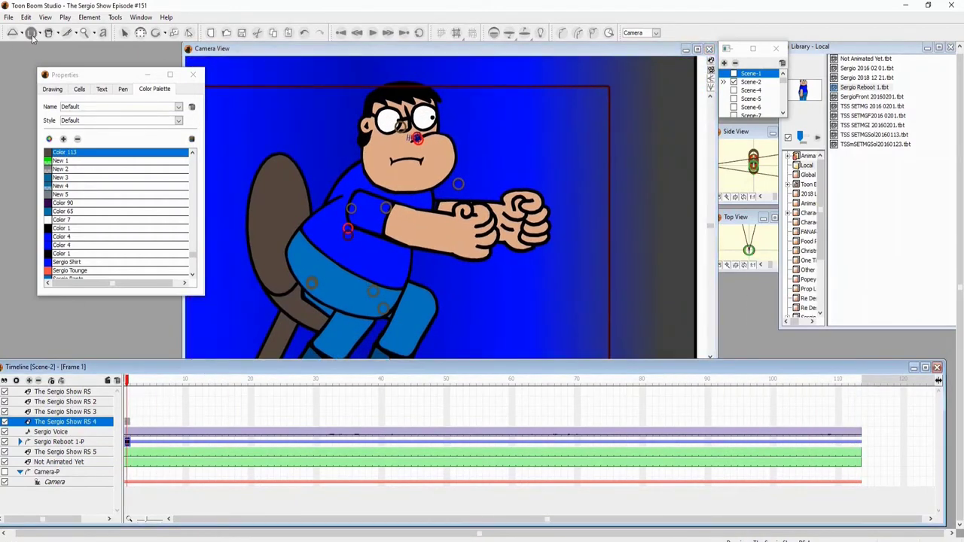
{"action": "scroll", "coordinate": [85, 181], "scroll_direction": "up", "scroll_amount": 2}
{"action": "left_click", "coordinate": [624, 260]}
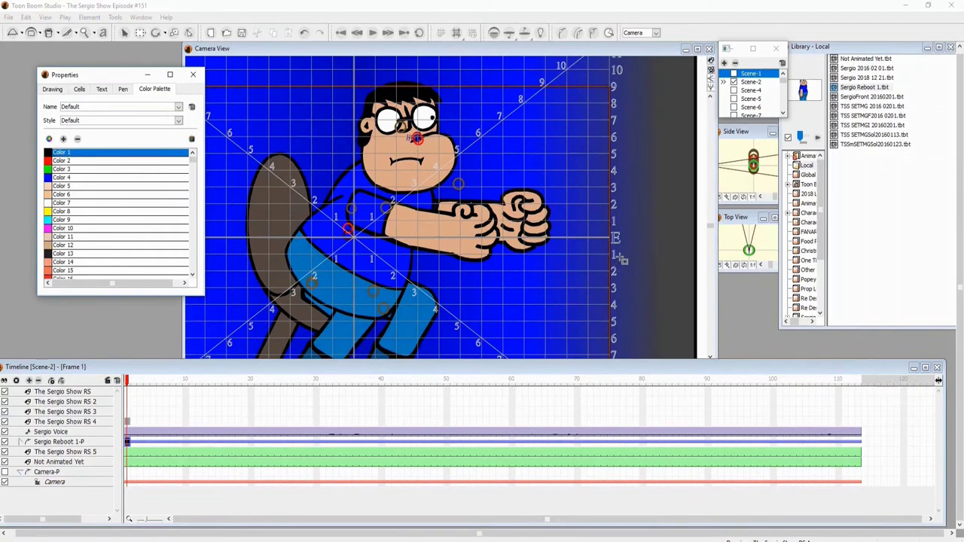
{"action": "scroll", "coordinate": [486, 215], "scroll_direction": "up", "scroll_amount": 2}
{"action": "left_click", "coordinate": [12, 32]}
{"action": "left_click", "coordinate": [31, 32]}
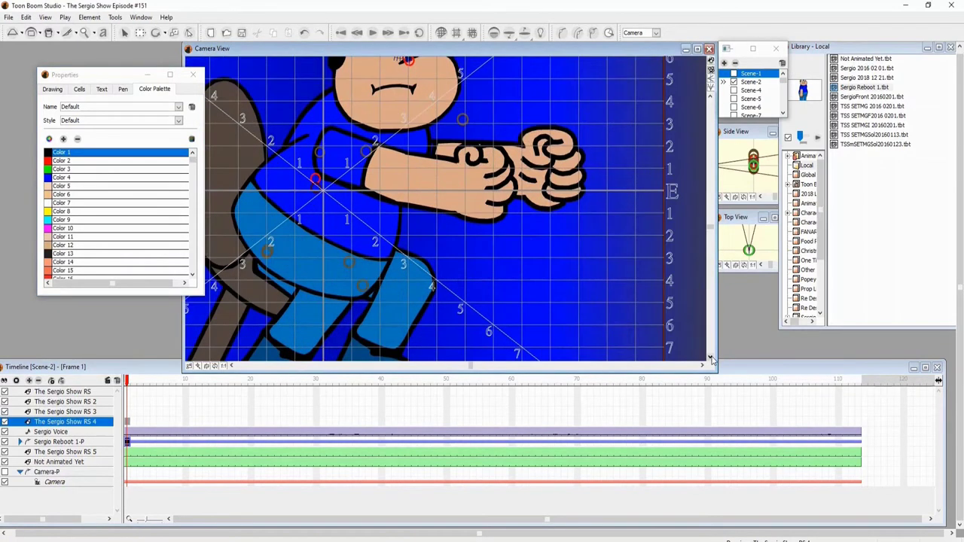
{"action": "left_click", "coordinate": [45, 99]}
{"action": "scroll", "coordinate": [489, 211], "scroll_direction": "up", "scroll_amount": 3}
{"action": "left_click", "coordinate": [486, 275]}
{"action": "left_click_drag", "start_coordinate": [491, 140], "coordinate": [520, 140]}
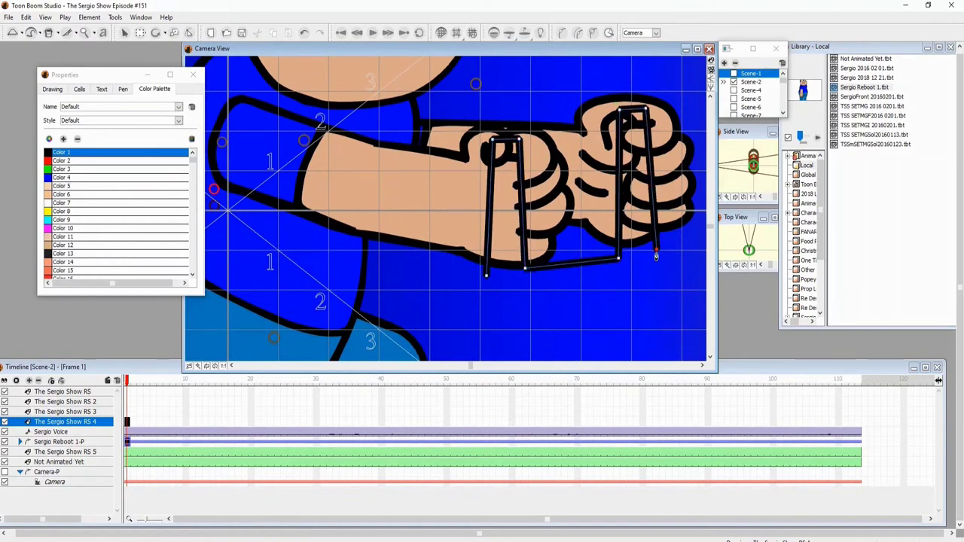
Step: Continue the grip outline down into a slanted shaft in front of Sergio's feet and close it beneath his near hand
{"action": "scroll", "coordinate": [602, 301], "scroll_direction": "down", "scroll_amount": 5}
{"action": "left_click", "coordinate": [514, 159]}
{"action": "left_click", "coordinate": [558, 284]}
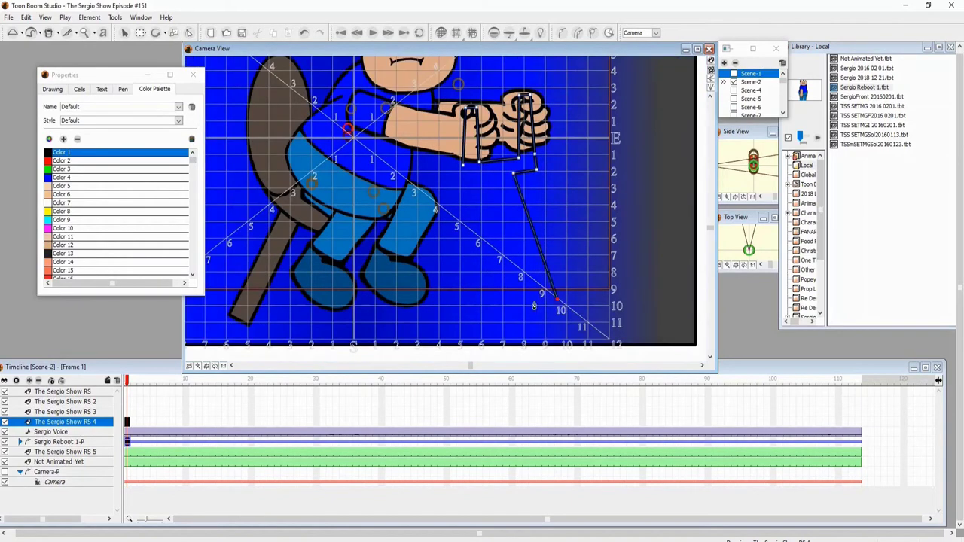
{"action": "left_click", "coordinate": [528, 290]}
{"action": "scroll", "coordinate": [499, 232], "scroll_direction": "up", "scroll_amount": 1}
{"action": "scroll", "coordinate": [499, 232], "scroll_direction": "up", "scroll_amount": 3}
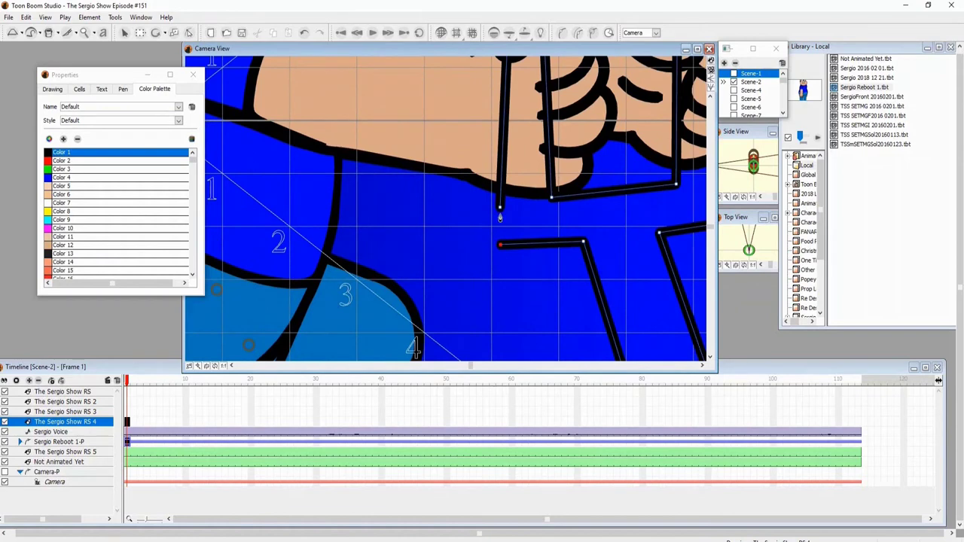
{"action": "scroll", "coordinate": [500, 214], "scroll_direction": "down", "scroll_amount": 3}
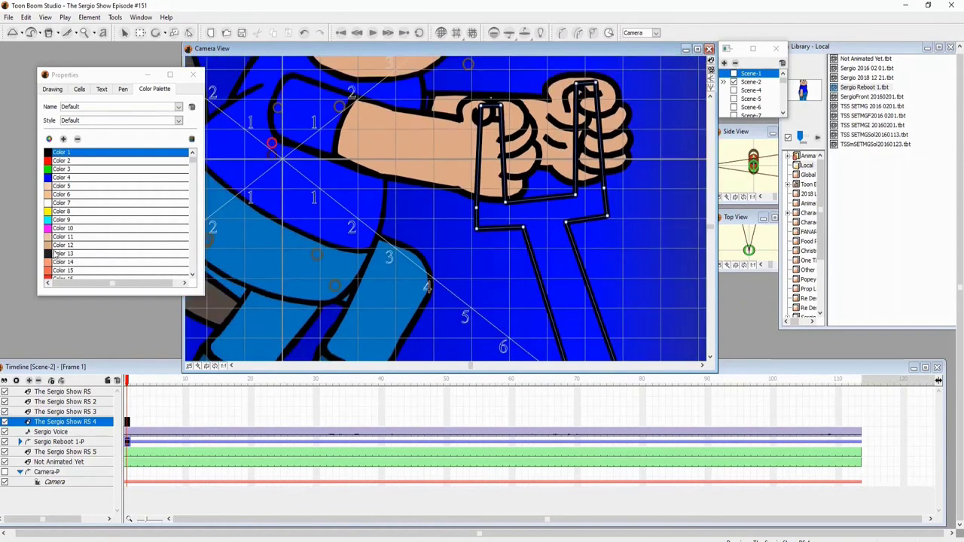
Step: Fill the control handle with swatch New 11 set to a linear gradient of dark grey ends and a light grey centre
{"action": "scroll", "coordinate": [57, 255], "scroll_direction": "down", "scroll_amount": 5}
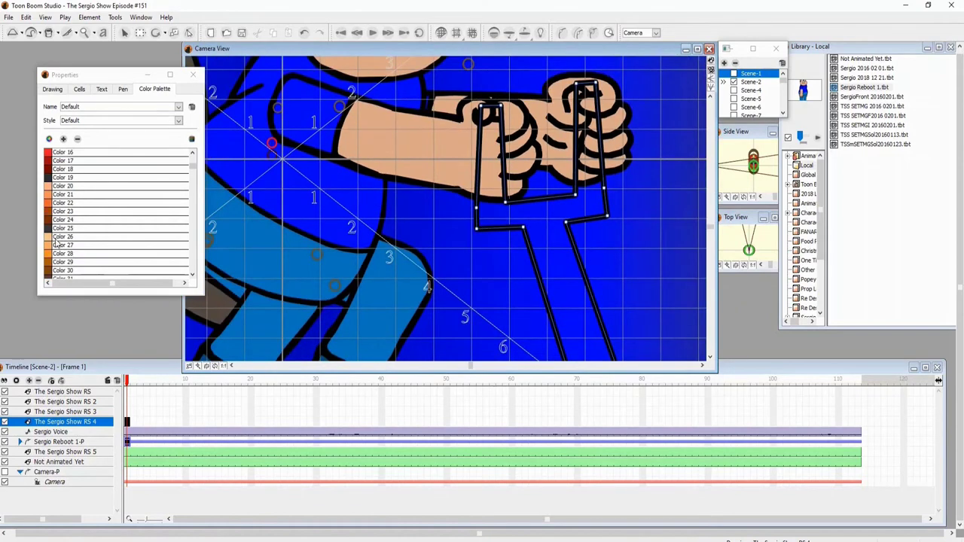
{"action": "double_click", "coordinate": [68, 274]}
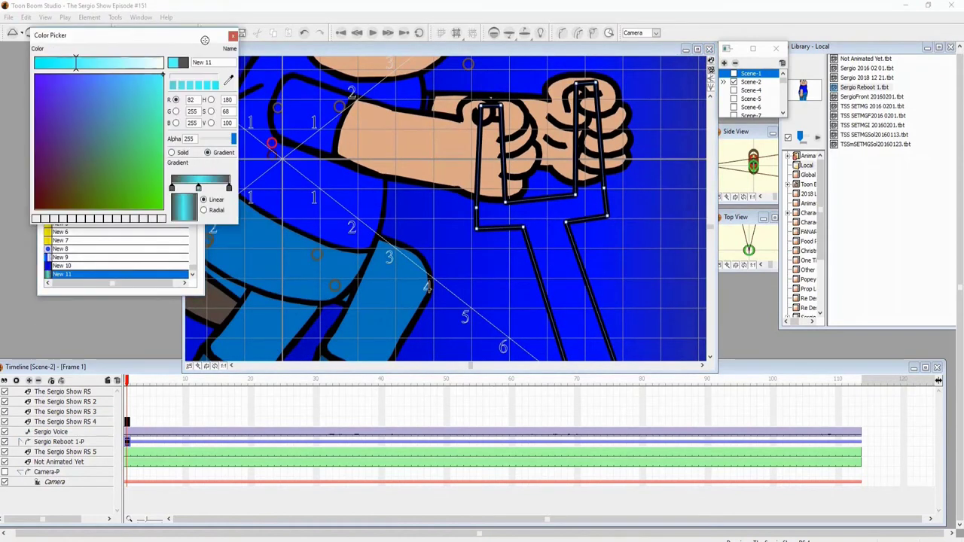
{"action": "left_click", "coordinate": [233, 36]}
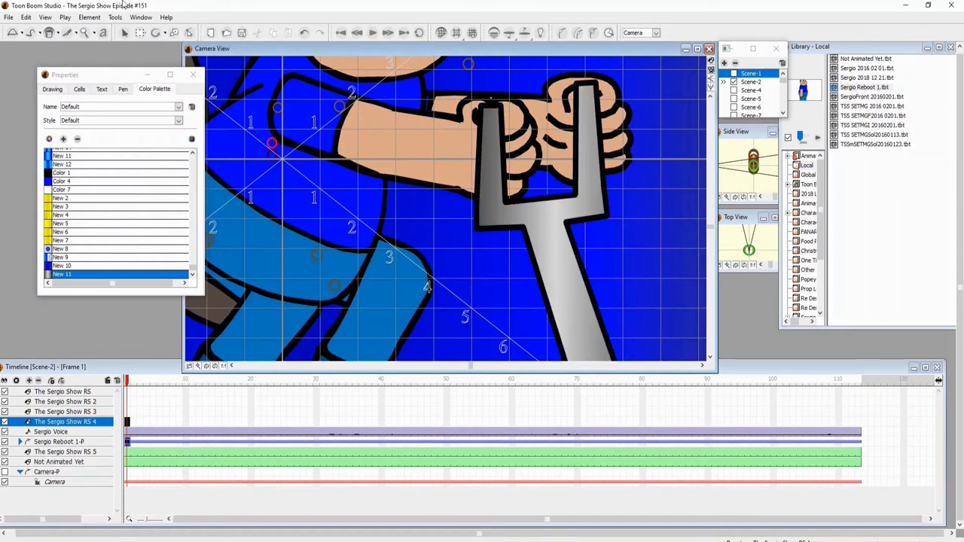
Step: Extend the control handle drawing's exposure to frame 113 and move its layer directly beneath Sergio Reboot 1-P
{"action": "scroll", "coordinate": [578, 331], "scroll_direction": "down", "scroll_amount": 3}
{"action": "left_click", "coordinate": [859, 380]}
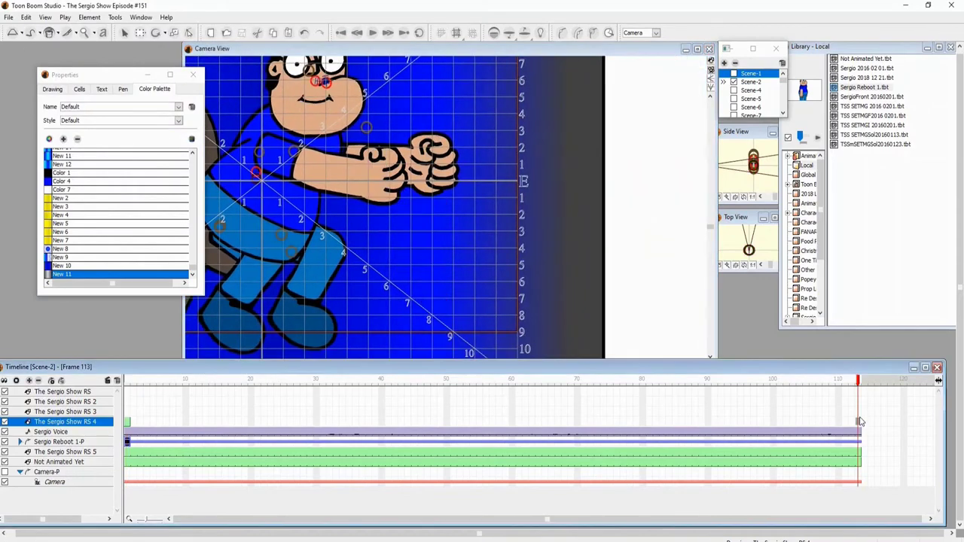
{"action": "right_click", "coordinate": [754, 229]}
{"action": "mouse_move", "coordinate": [791, 264]}
{"action": "left_click", "coordinate": [895, 324]}
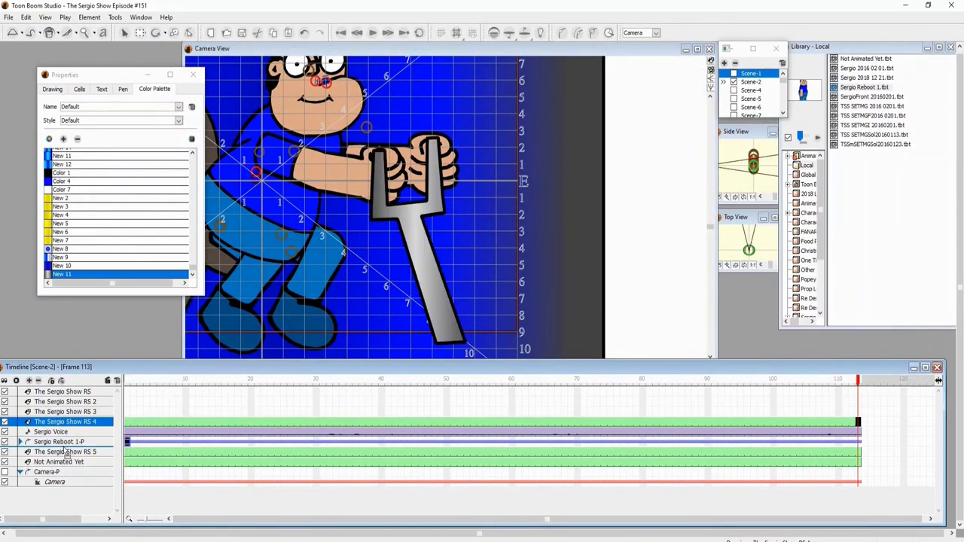
{"action": "left_click_drag", "start_coordinate": [66, 452], "coordinate": [67, 450]}
Step: On frame 1, raise the top ends of both control handle grips so they extend above Sergio's fists
{"action": "left_click", "coordinate": [125, 380]}
{"action": "scroll", "coordinate": [446, 204], "scroll_direction": "up", "scroll_amount": 5}
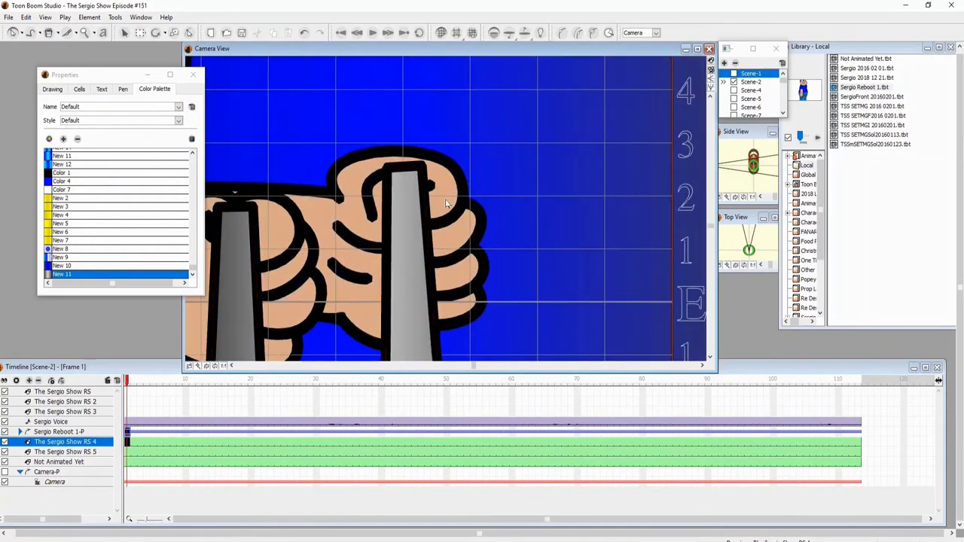
{"action": "scroll", "coordinate": [446, 203], "scroll_direction": "down", "scroll_amount": 1}
{"action": "left_click", "coordinate": [424, 186]}
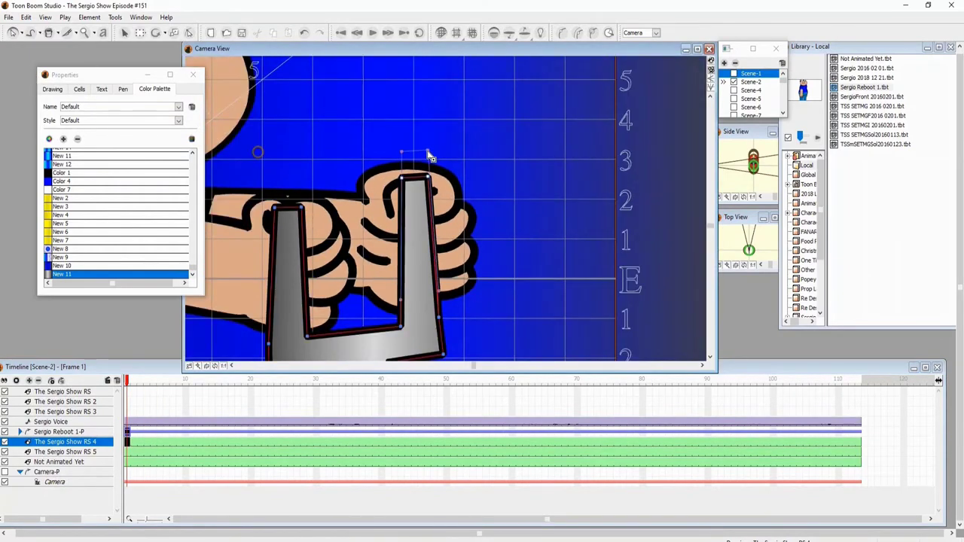
{"action": "left_click_drag", "start_coordinate": [430, 156], "coordinate": [429, 150]}
{"action": "left_click_drag", "start_coordinate": [277, 205], "coordinate": [278, 193]}
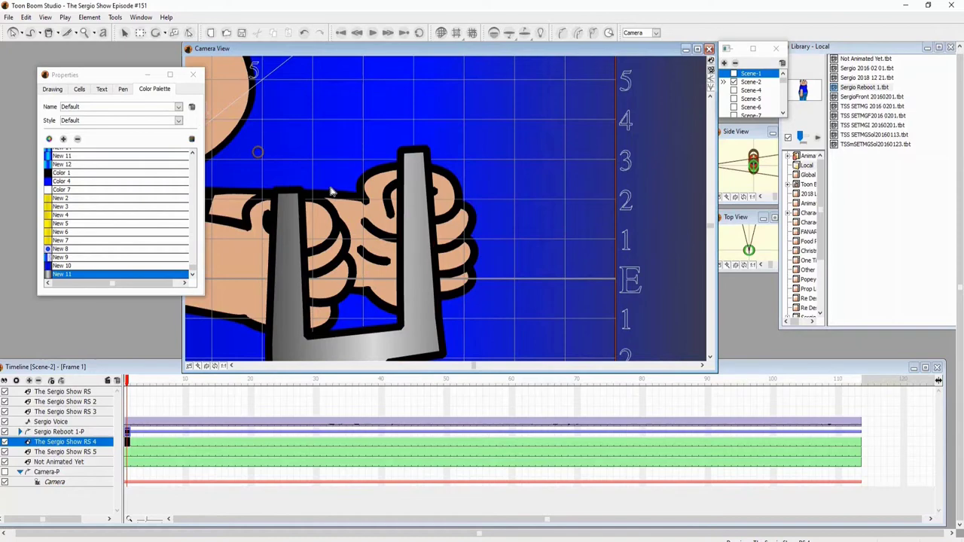
{"action": "scroll", "coordinate": [454, 239], "scroll_direction": "down", "scroll_amount": 5}
{"action": "mouse_move", "coordinate": [128, 396]}
{"action": "left_mouse_down"}
{"action": "mouse_move", "coordinate": [752, 404]}
{"action": "mouse_move", "coordinate": [126, 399]}
{"action": "left_mouse_up"}
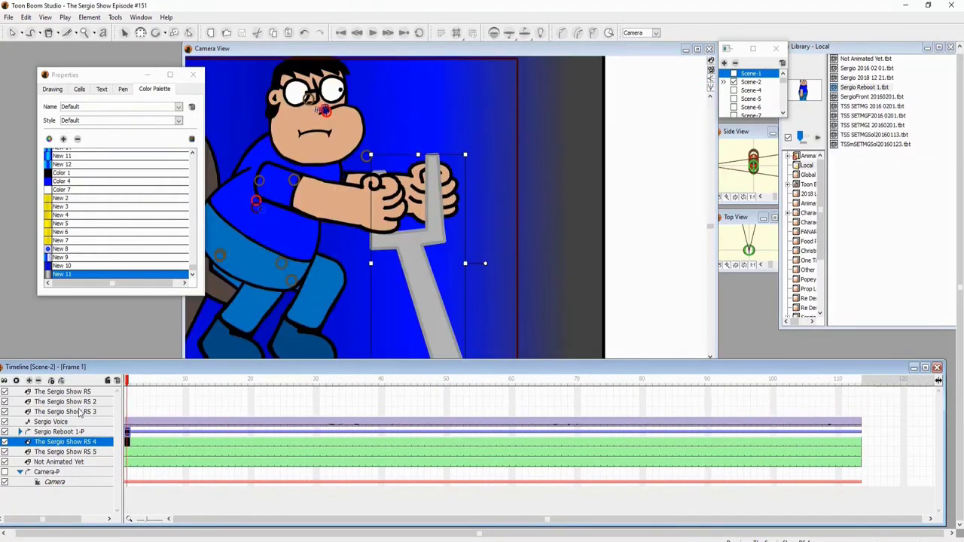
Step: Move The Sergio Show RS 3 directly above Sergio Reboot 1-P and outline a control console with inner panel lines in Color 1
{"action": "left_click_drag", "start_coordinate": [64, 411], "coordinate": [75, 431]}
{"action": "scroll", "coordinate": [521, 150], "scroll_direction": "up", "scroll_amount": 2}
{"action": "left_click", "coordinate": [522, 150]}
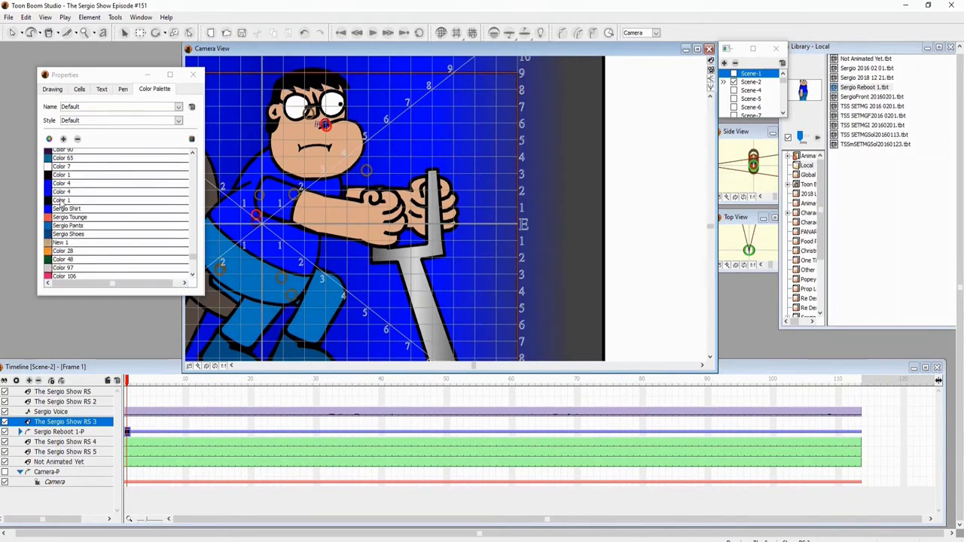
{"action": "scroll", "coordinate": [522, 150], "scroll_direction": "up", "scroll_amount": 2}
{"action": "left_click", "coordinate": [363, 256]}
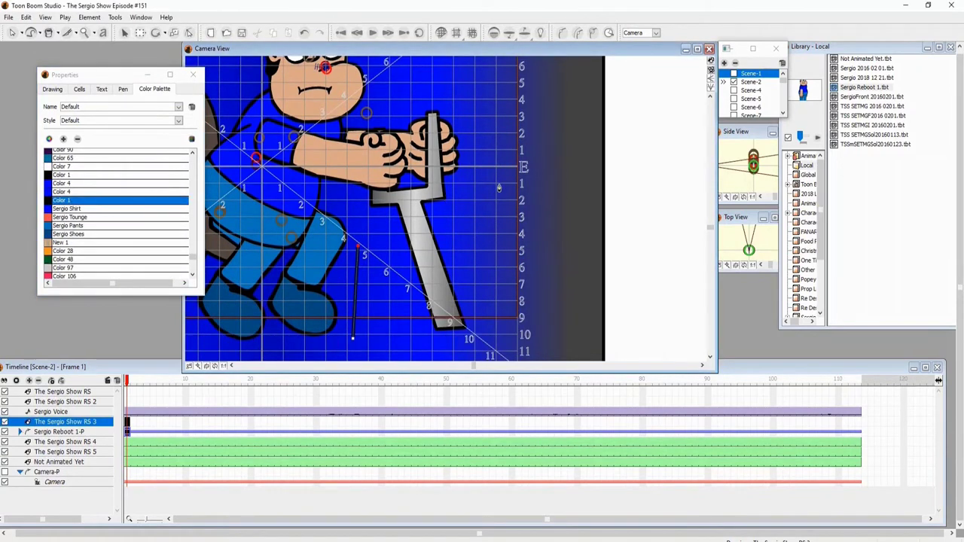
{"action": "left_click", "coordinate": [534, 301]}
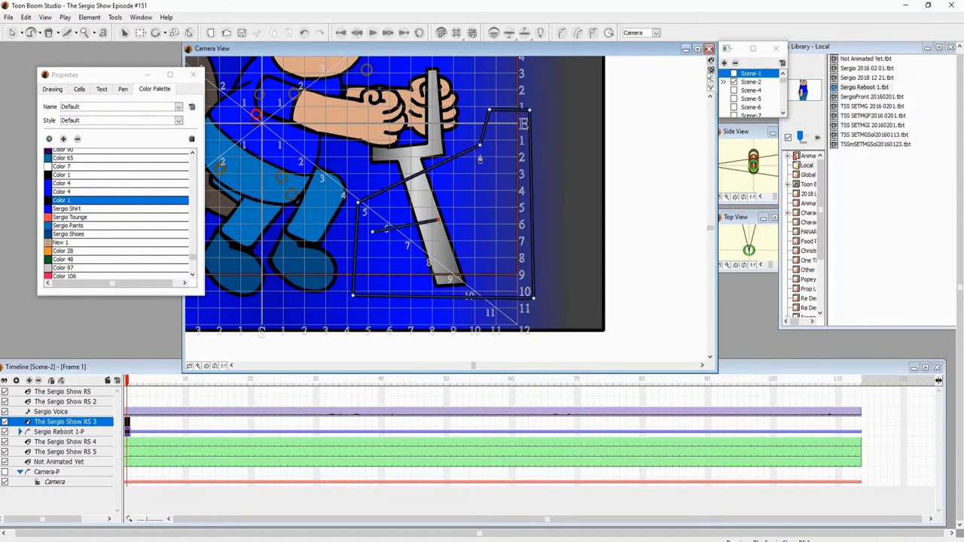
{"action": "scroll", "coordinate": [456, 278], "scroll_direction": "up", "scroll_amount": 1}
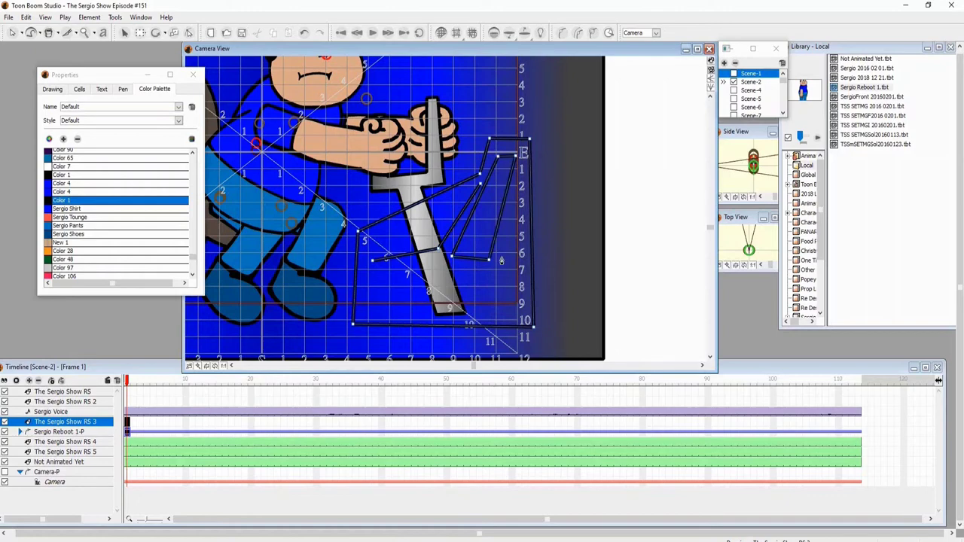
Step: Add an oval, a round and a rectangular button to the console's sloped face
{"action": "scroll", "coordinate": [490, 256], "scroll_direction": "up", "scroll_amount": 4}
{"action": "left_click_drag", "start_coordinate": [31, 32], "coordinate": [46, 75]}
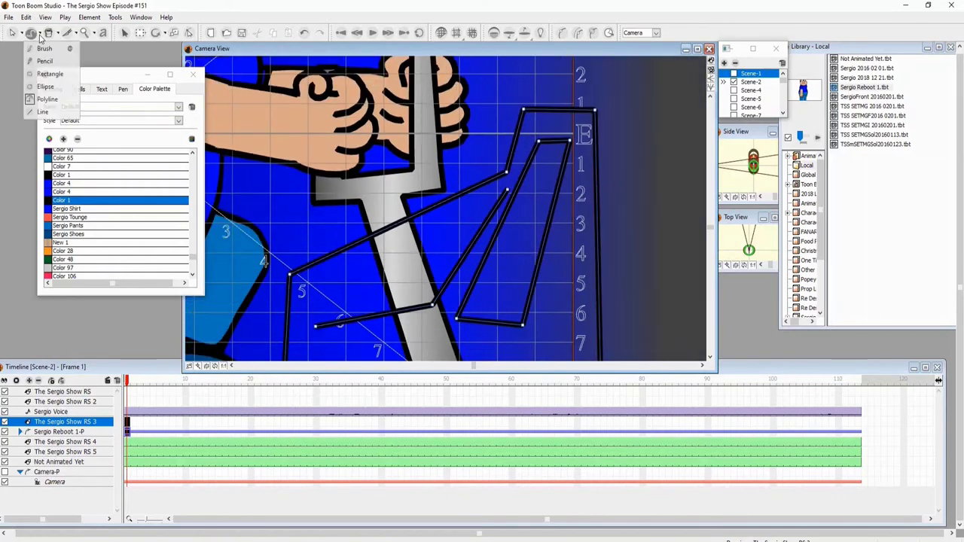
{"action": "left_click_drag", "start_coordinate": [27, 35], "coordinate": [45, 60]}
Step: Fill the oval button red, the round button blue, and the console body and its narrow slanted panel light blue
{"action": "scroll", "coordinate": [69, 220], "scroll_direction": "down", "scroll_amount": 3}
{"action": "left_click", "coordinate": [96, 195]}
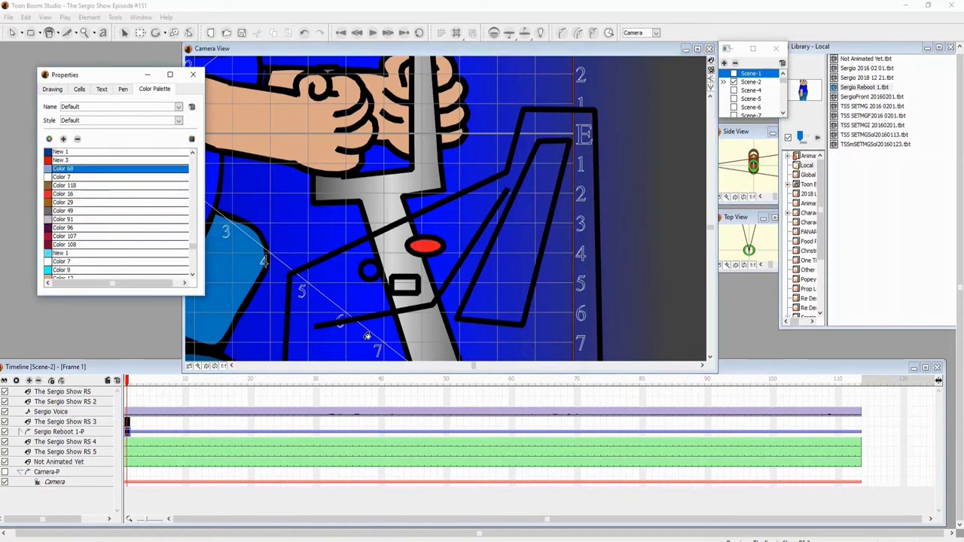
{"action": "left_click", "coordinate": [367, 336]}
{"action": "left_click", "coordinate": [527, 254]}
Step: Create swatch New 12 as a linear gradient with blue ends and a light grey centre and apply it to the console body
{"action": "left_click", "coordinate": [63, 139]}
{"action": "double_click", "coordinate": [47, 274]}
{"action": "left_click", "coordinate": [207, 152]}
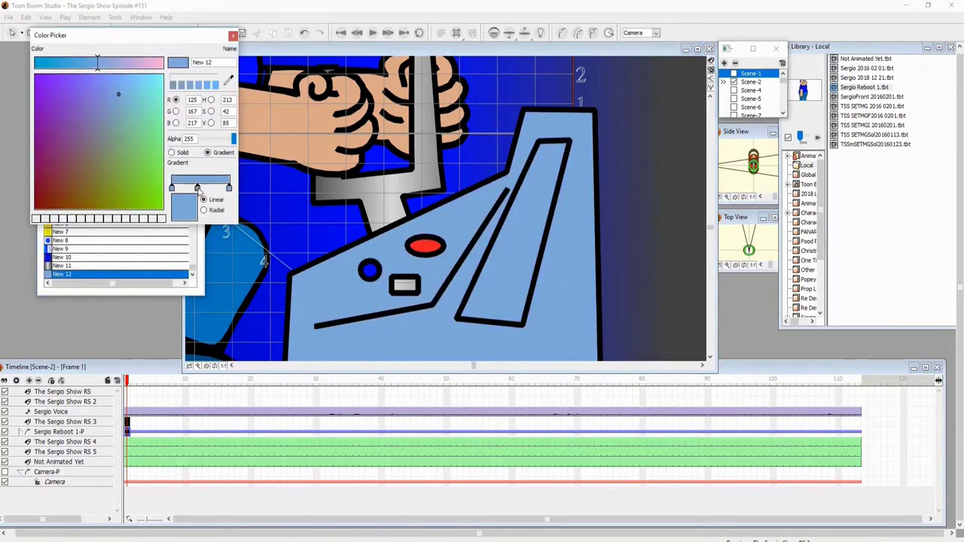
{"action": "left_click_drag", "start_coordinate": [97, 60], "coordinate": [124, 61]}
{"action": "left_click", "coordinate": [533, 330]}
{"action": "scroll", "coordinate": [534, 330], "scroll_direction": "down", "scroll_amount": 3}
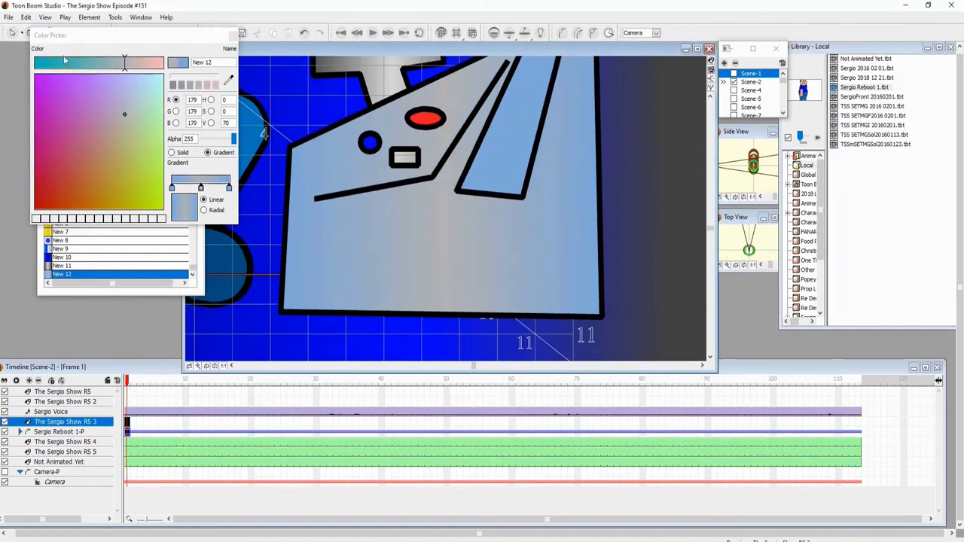
Step: Fill the console's rectangular button with the yellow swatch New 7 and deselect the console
{"action": "left_click", "coordinate": [75, 232]}
{"action": "left_click", "coordinate": [405, 157]}
{"action": "left_click", "coordinate": [139, 33]}
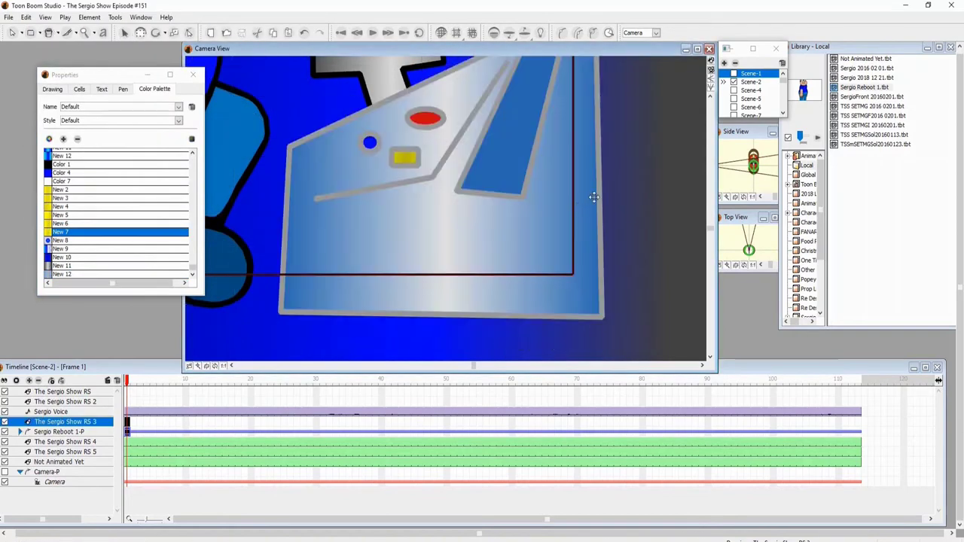
{"action": "scroll", "coordinate": [595, 197], "scroll_direction": "down", "scroll_amount": 5}
{"action": "scroll", "coordinate": [271, 312], "scroll_direction": "up", "scroll_amount": 3}
{"action": "left_click", "coordinate": [269, 327]}
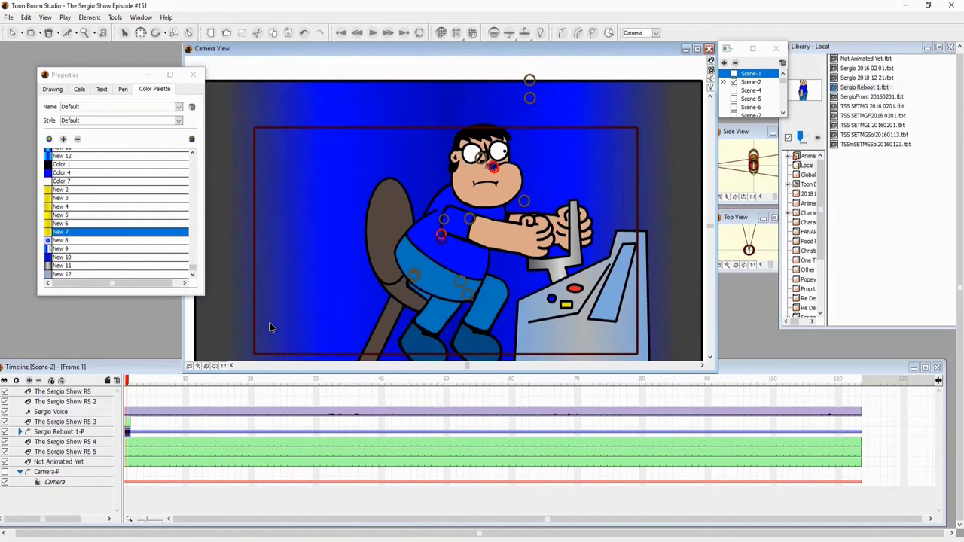
Step: Draw a rectangle above the blue background on the Not Animated Yet layer and fill it with Color 1
{"action": "left_click", "coordinate": [159, 461]}
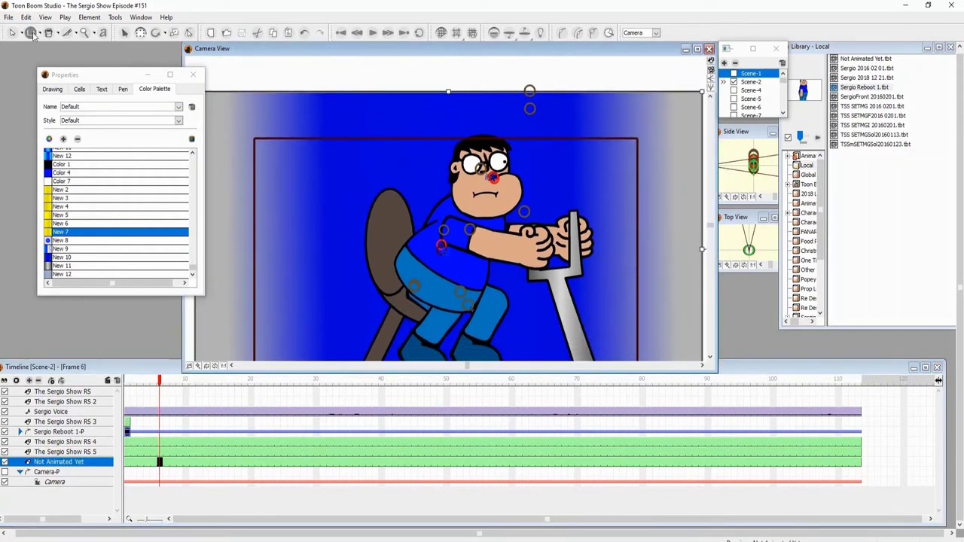
{"action": "left_click", "coordinate": [90, 270]}
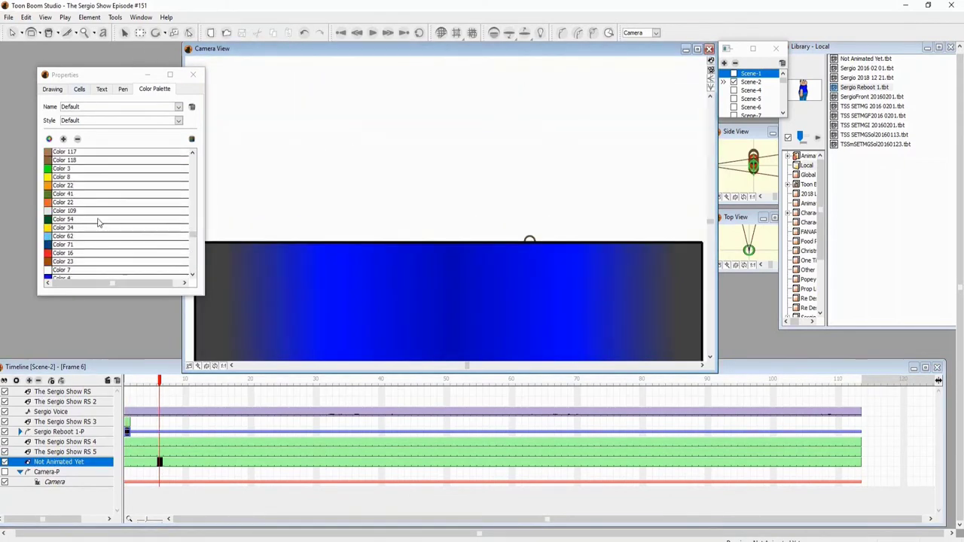
{"action": "left_click_drag", "start_coordinate": [291, 132], "coordinate": [392, 214]}
{"action": "left_click", "coordinate": [42, 38]}
{"action": "left_click", "coordinate": [47, 112]}
{"action": "left_click", "coordinate": [39, 79]}
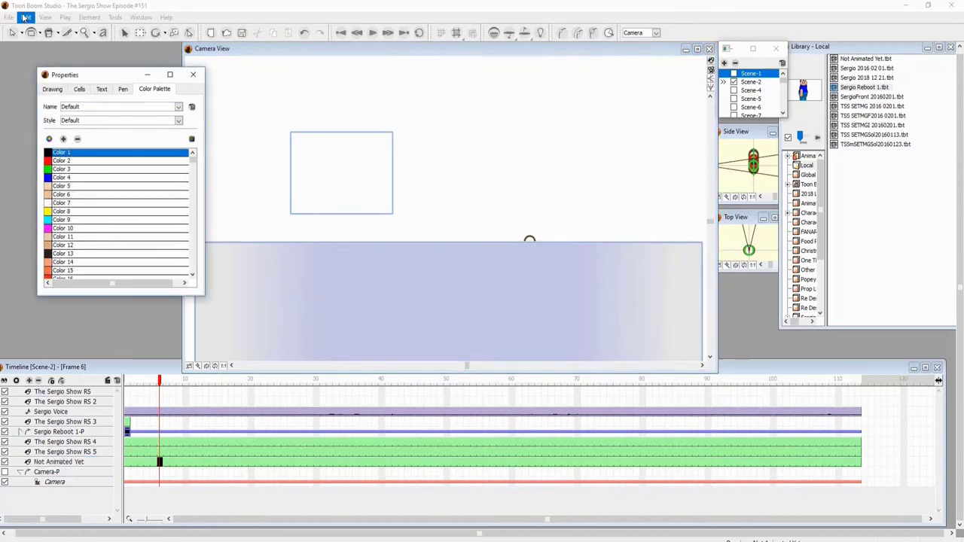
Step: Draw a curved crescent shape in the rectangle's upper corner with the Polyline tool and Color 8, and select it
{"action": "left_click", "coordinate": [76, 211]}
{"action": "left_click", "coordinate": [41, 38]}
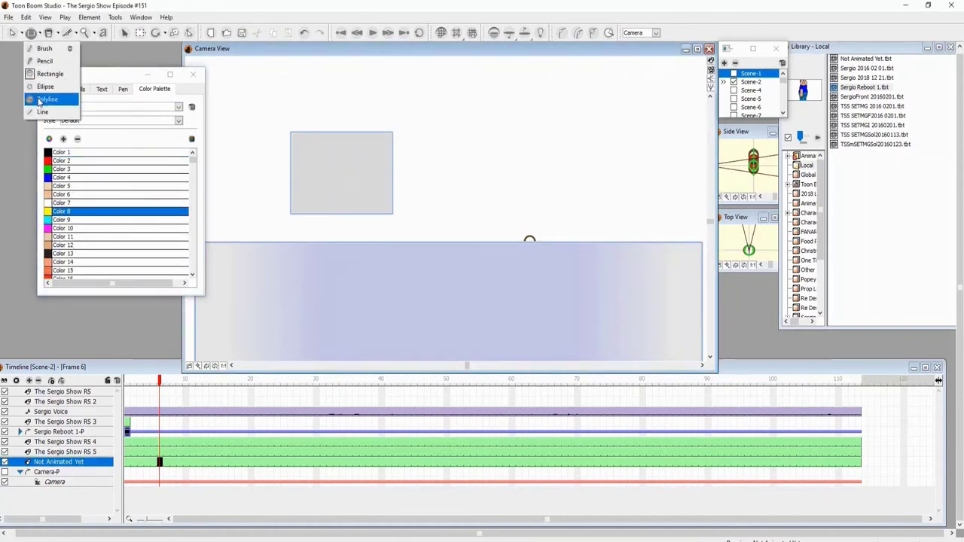
{"action": "left_click", "coordinate": [45, 99]}
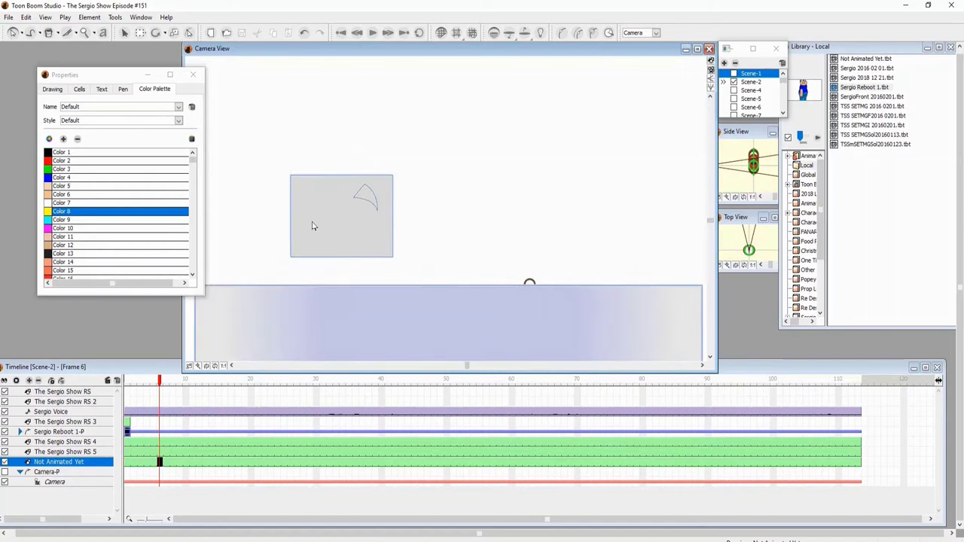
{"action": "left_click", "coordinate": [14, 32]}
{"action": "left_click", "coordinate": [31, 49]}
{"action": "left_click", "coordinate": [566, 192]}
Step: Scatter small freehand star marks in Color 7 across the rectangle around the crescent, and select the whole picture
{"action": "left_click", "coordinate": [62, 203]}
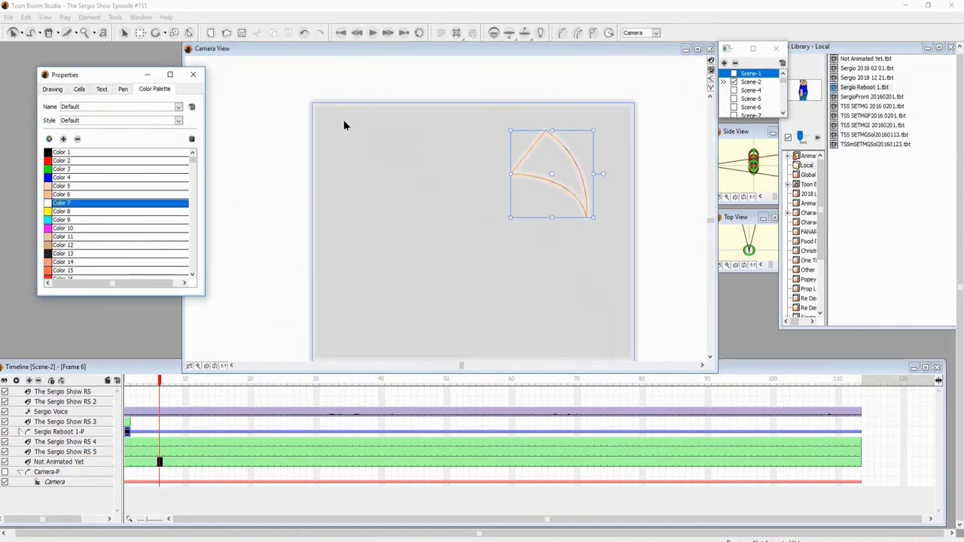
{"action": "left_click", "coordinate": [344, 124]}
{"action": "left_click", "coordinate": [31, 32]}
{"action": "left_click", "coordinate": [40, 67]}
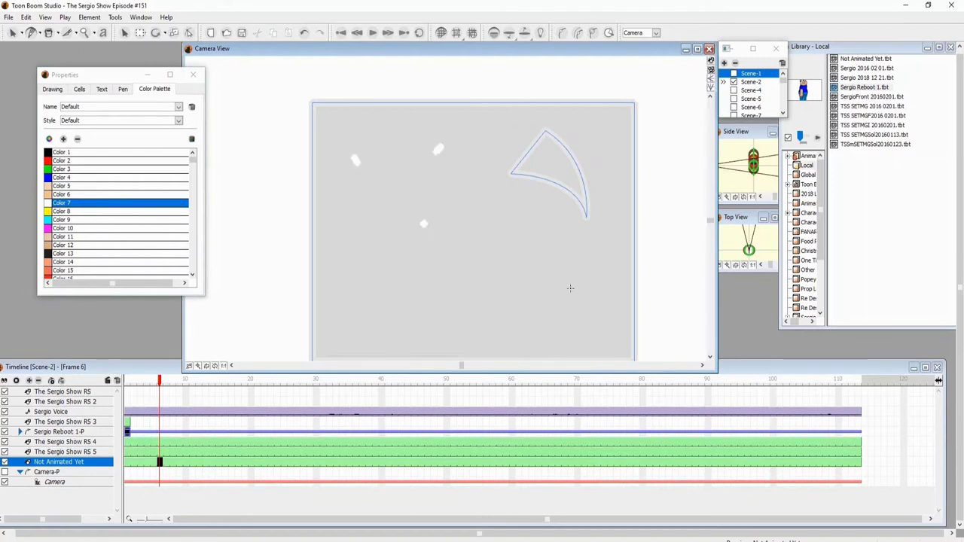
{"action": "scroll", "coordinate": [346, 204], "scroll_direction": "down", "scroll_amount": 3}
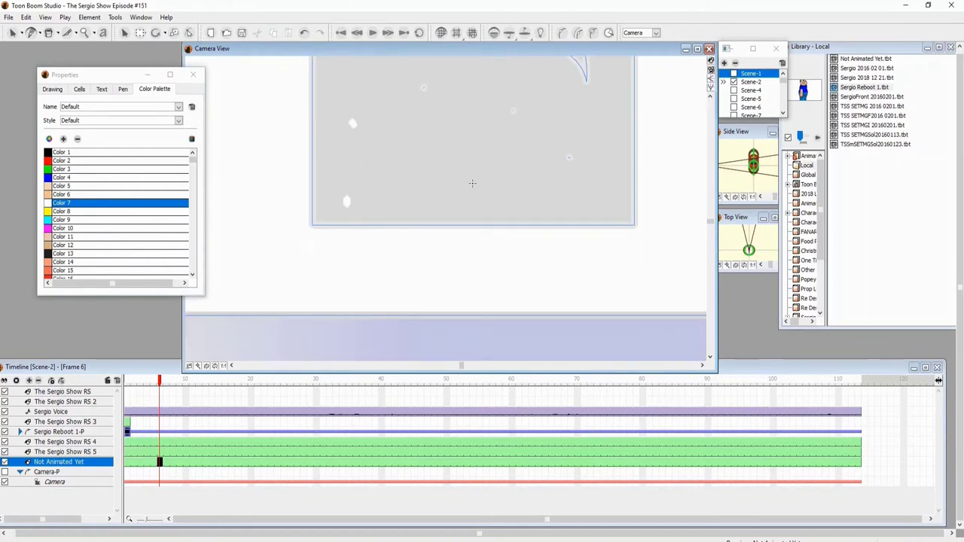
{"action": "scroll", "coordinate": [472, 183], "scroll_direction": "up", "scroll_amount": 3}
{"action": "scroll", "coordinate": [602, 255], "scroll_direction": "down", "scroll_amount": 2}
{"action": "scroll", "coordinate": [530, 267], "scroll_direction": "up", "scroll_amount": 3}
{"action": "scroll", "coordinate": [590, 330], "scroll_direction": "down", "scroll_amount": 2}
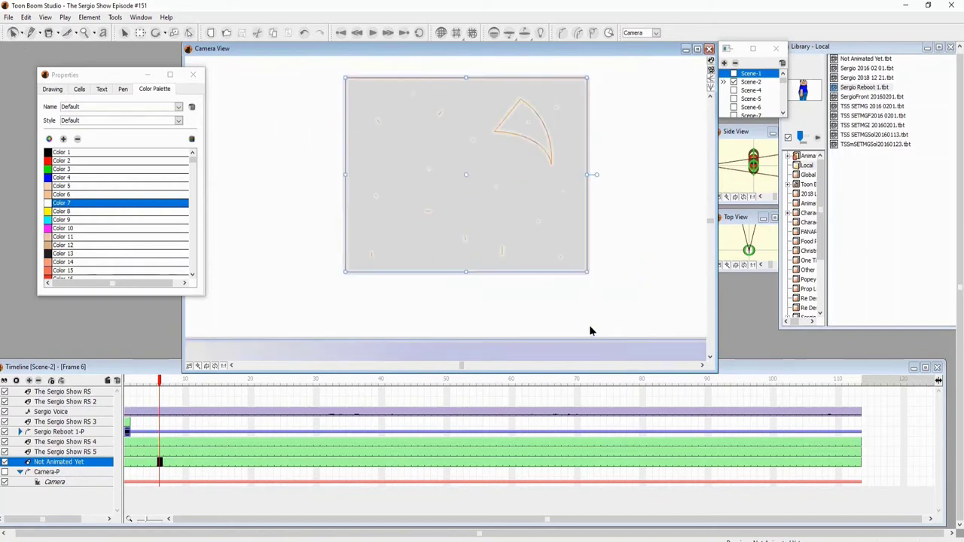
Step: Move the whole starry window picture down onto the blue background behind Sergio's chair and deselect it
{"action": "left_click_drag", "start_coordinate": [355, 80], "coordinate": [618, 276]}
{"action": "left_click", "coordinate": [114, 17]}
{"action": "left_click", "coordinate": [444, 349]}
{"action": "scroll", "coordinate": [444, 349], "scroll_direction": "down", "scroll_amount": 1}
{"action": "left_click_drag", "start_coordinate": [440, 176], "coordinate": [504, 271]}
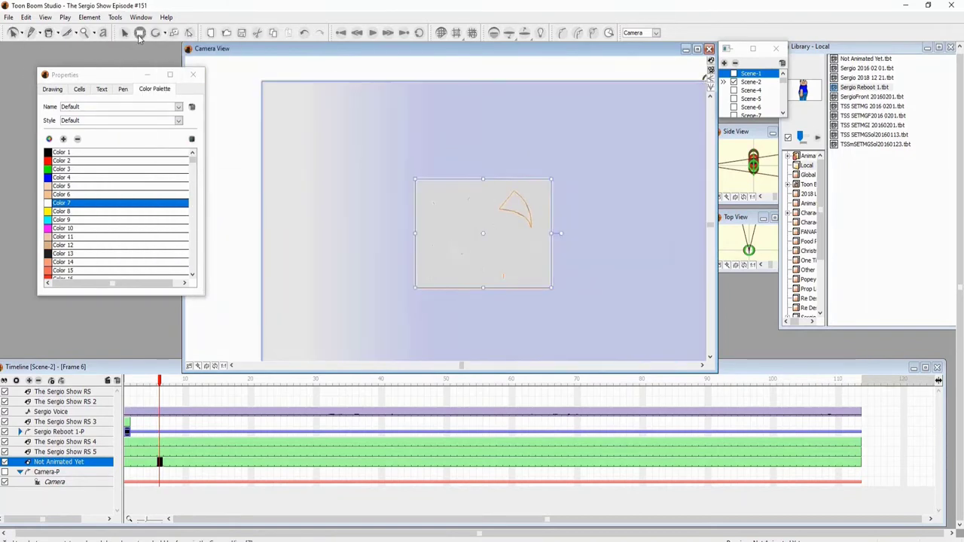
{"action": "left_click", "coordinate": [140, 34]}
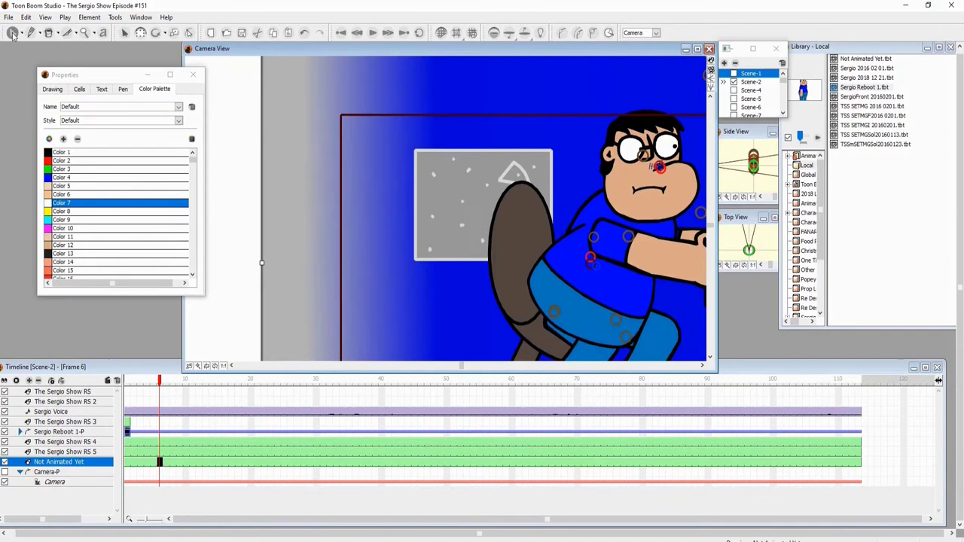
{"action": "left_click", "coordinate": [300, 246]}
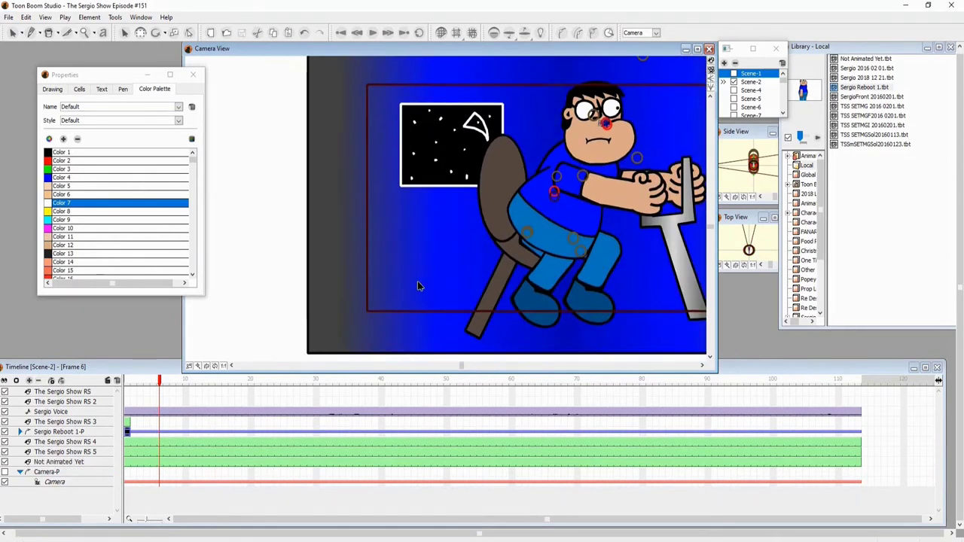
Step: Draw a long, gently curved floor line across the lower part of the Not Animated Yet background in Color 1
{"action": "left_click", "coordinate": [30, 32]}
{"action": "left_click", "coordinate": [54, 75]}
{"action": "left_click", "coordinate": [75, 154]}
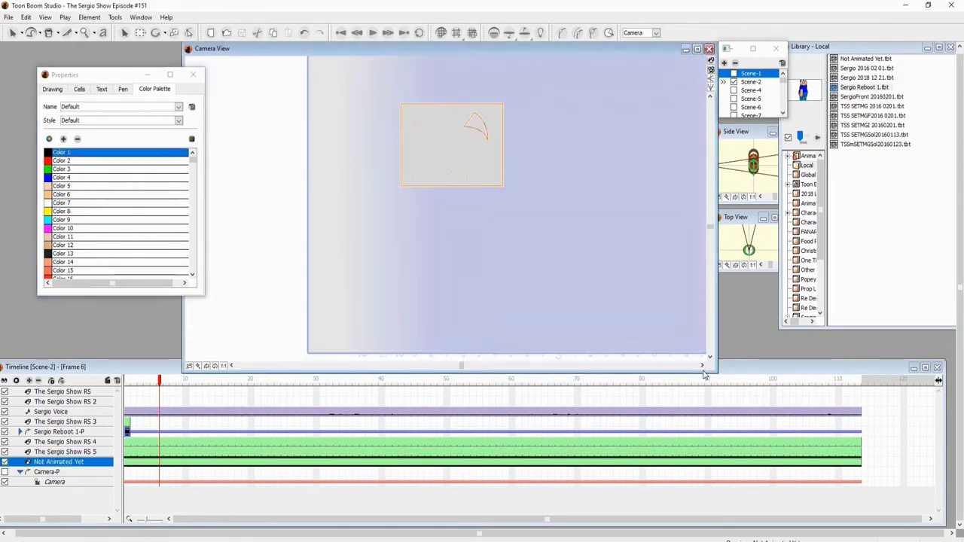
{"action": "mouse_move", "coordinate": [601, 292]}
{"action": "left_mouse_down"}
{"action": "mouse_move", "coordinate": [709, 343]}
{"action": "mouse_move", "coordinate": [701, 340]}
{"action": "left_mouse_up"}
{"action": "left_click", "coordinate": [124, 33]}
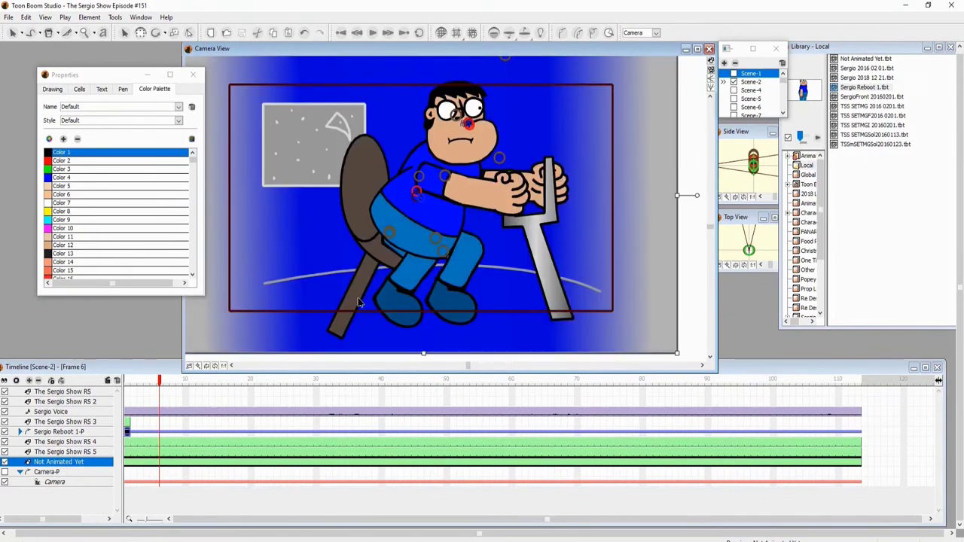
{"action": "left_click", "coordinate": [253, 302]}
Step: Extend the exposure of the console layer The Sergio Show RS 3 to the scene's end at frame 113
{"action": "left_click", "coordinate": [81, 472]}
{"action": "left_click", "coordinate": [858, 423]}
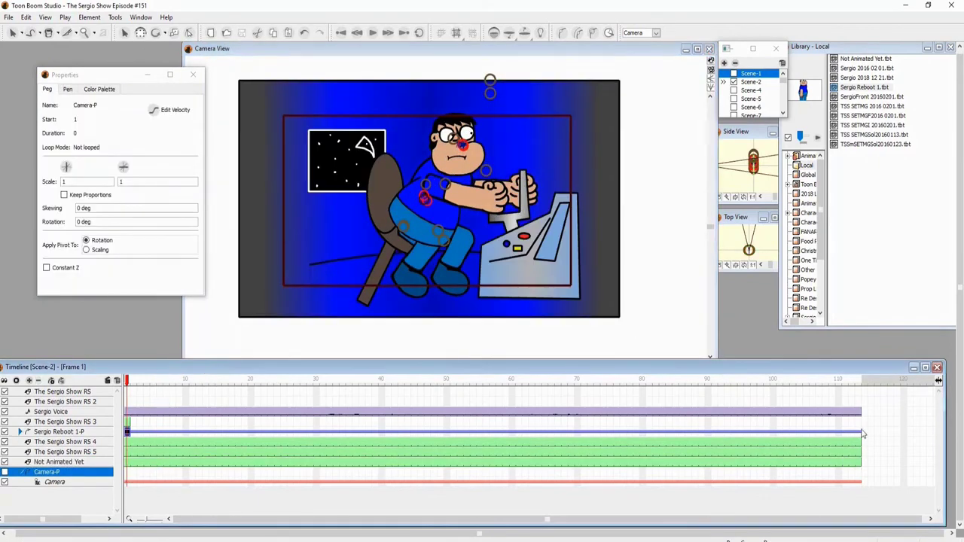
{"action": "right_click", "coordinate": [859, 422]}
{"action": "mouse_move", "coordinate": [798, 264]}
{"action": "left_click", "coordinate": [870, 329]}
Step: Move the Camera-P peg back slightly in the Side View so the camera frames more of the scene
{"action": "left_click", "coordinate": [46, 472]}
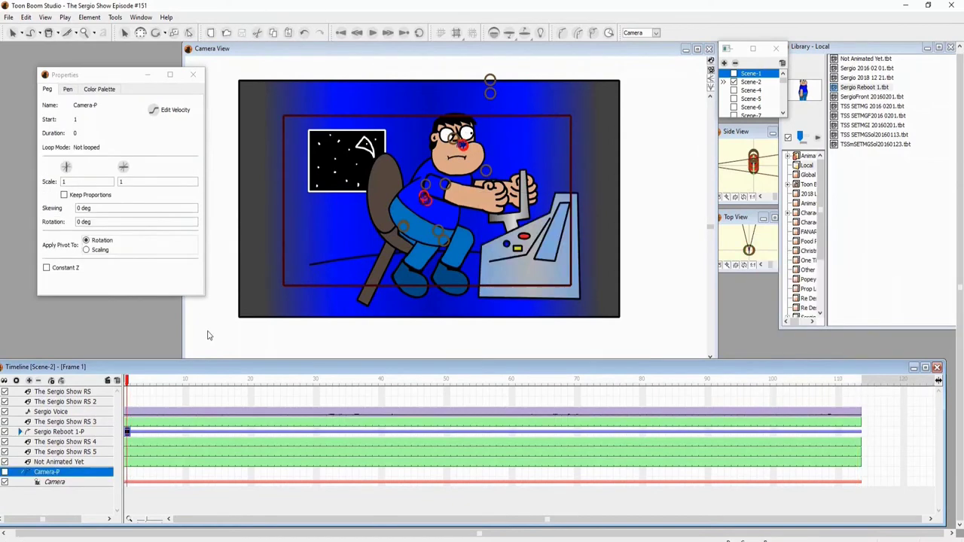
{"action": "left_click", "coordinate": [207, 33]}
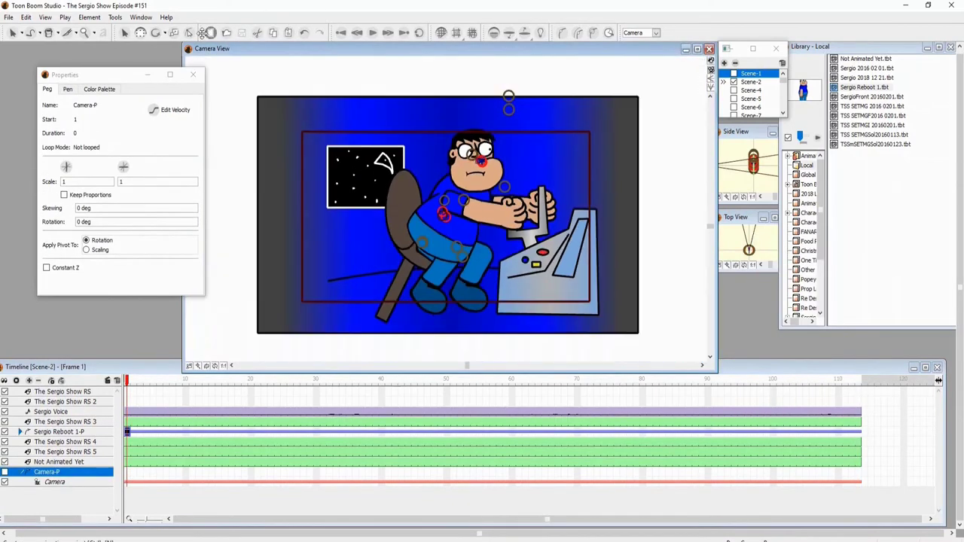
{"action": "scroll", "coordinate": [377, 273], "scroll_direction": "up", "scroll_amount": 3}
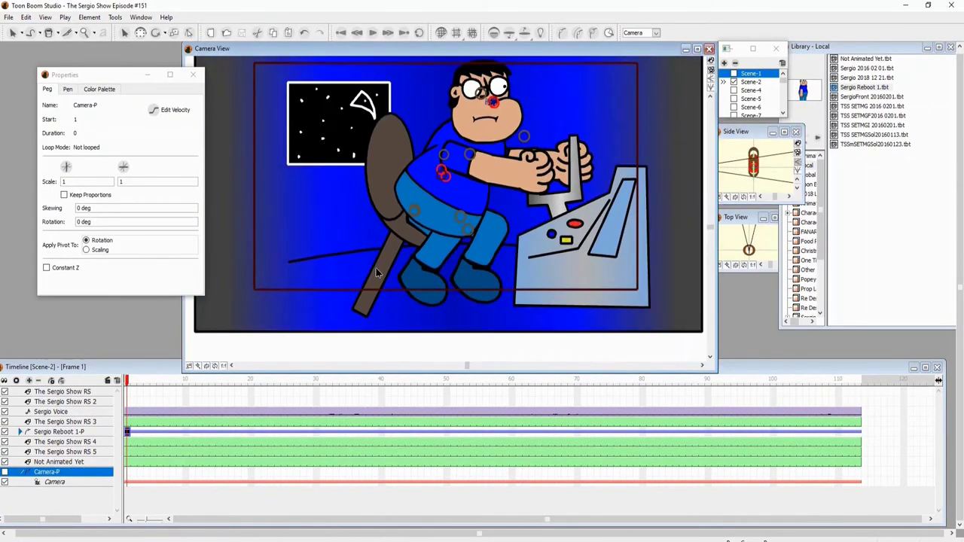
{"action": "scroll", "coordinate": [376, 272], "scroll_direction": "up", "scroll_amount": 1}
{"action": "left_click", "coordinate": [776, 188]}
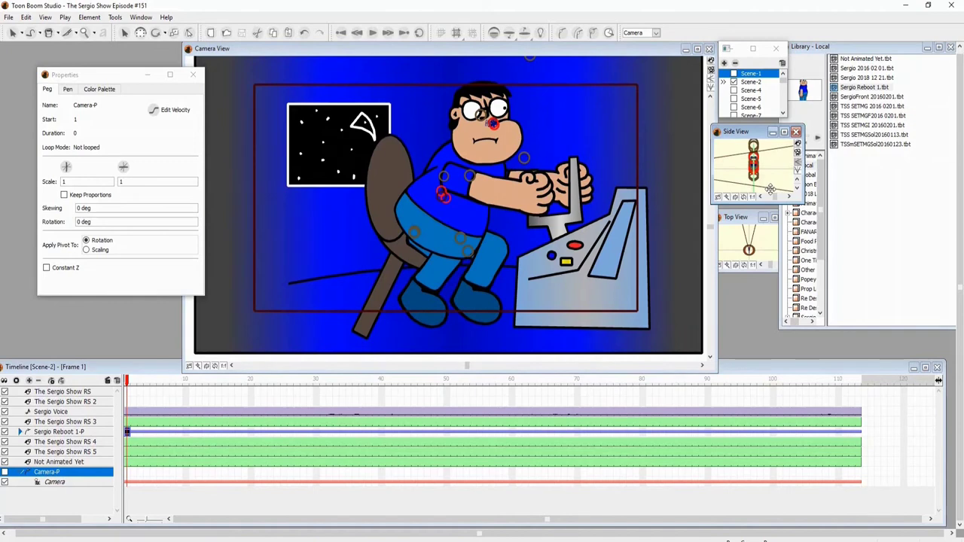
{"action": "left_click_drag", "start_coordinate": [755, 148], "coordinate": [765, 148]}
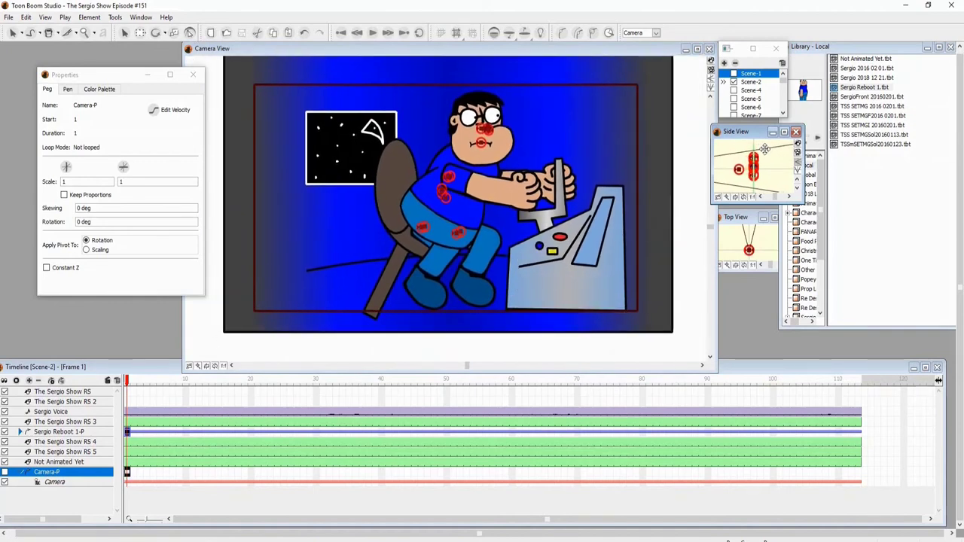
Step: Pull the console's bottom corners down past the camera frame with the Contour Editor
{"action": "left_click", "coordinate": [542, 287]}
{"action": "left_click_drag", "start_coordinate": [12, 32], "coordinate": [22, 73]}
{"action": "left_click_drag", "start_coordinate": [625, 298], "coordinate": [631, 305]}
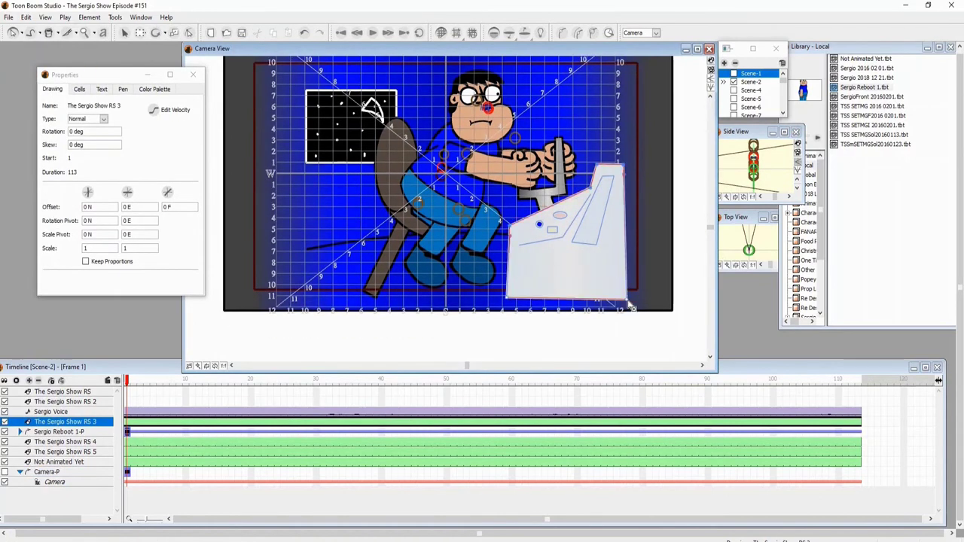
{"action": "left_click", "coordinate": [156, 33]}
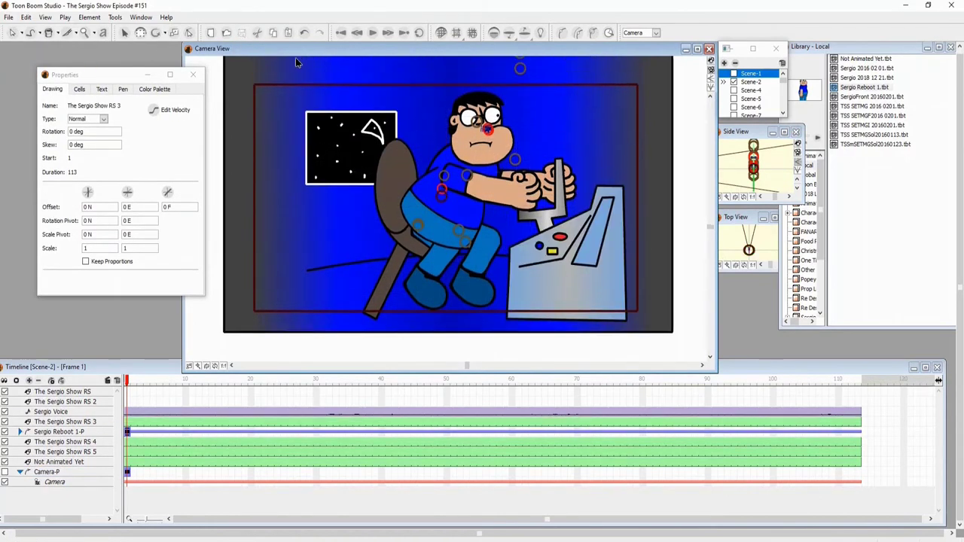
Step: Play back Scene-2 through the camera to check the framing and animation
{"action": "key", "text": "2"}
{"action": "key", "text": "Return"}
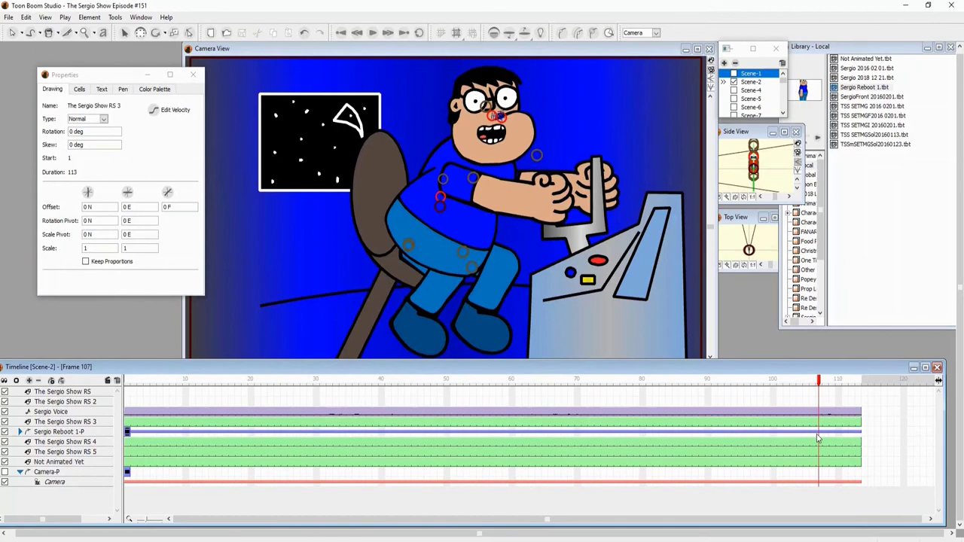
{"action": "key", "text": "Return"}
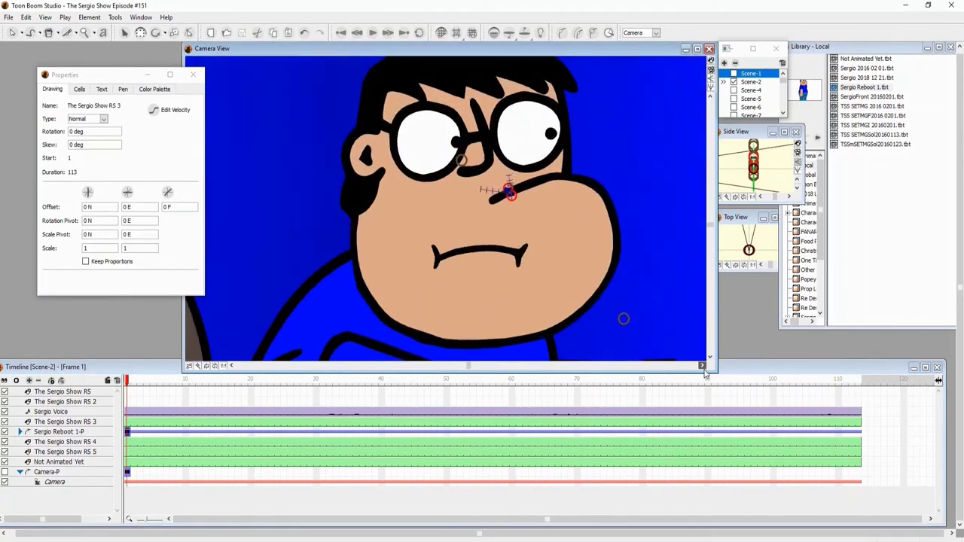
Step: Show the cells of the SergioRebootMouth layer and set drawing 2 at frame 37 and drawing b at frame 38
{"action": "left_click", "coordinate": [20, 432]}
{"action": "left_click", "coordinate": [140, 435]}
{"action": "left_click", "coordinate": [342, 435]}
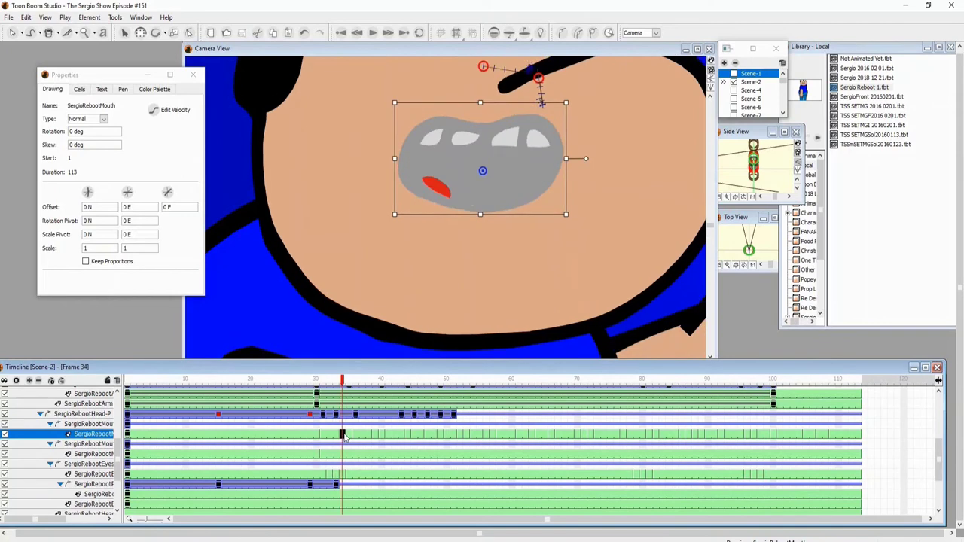
{"action": "left_click", "coordinate": [79, 89]}
{"action": "mouse_move", "coordinate": [330, 380]}
{"action": "left_mouse_down"}
{"action": "mouse_move", "coordinate": [316, 381]}
{"action": "mouse_move", "coordinate": [326, 389]}
{"action": "mouse_move", "coordinate": [362, 382]}
{"action": "left_mouse_up"}
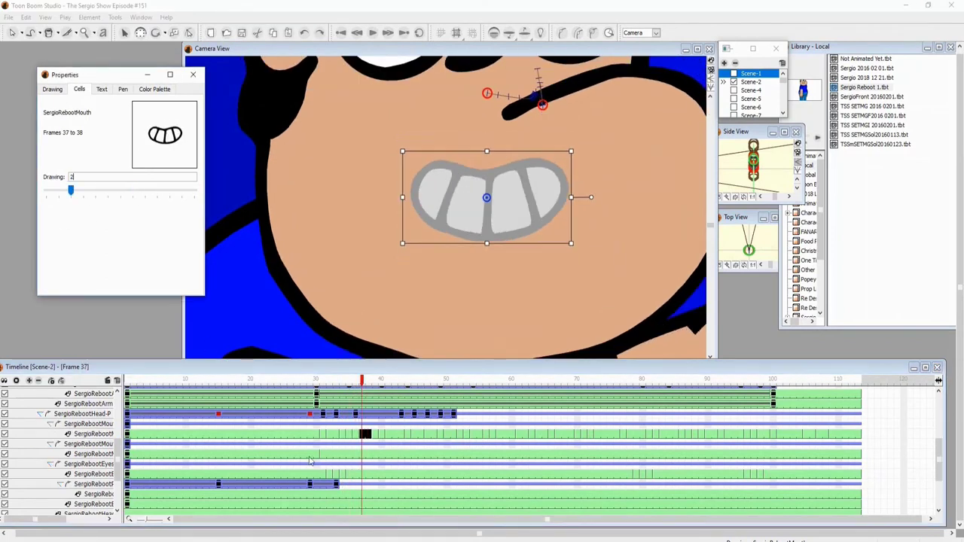
{"action": "key", "text": "Right"}
{"action": "key", "text": "Right"}
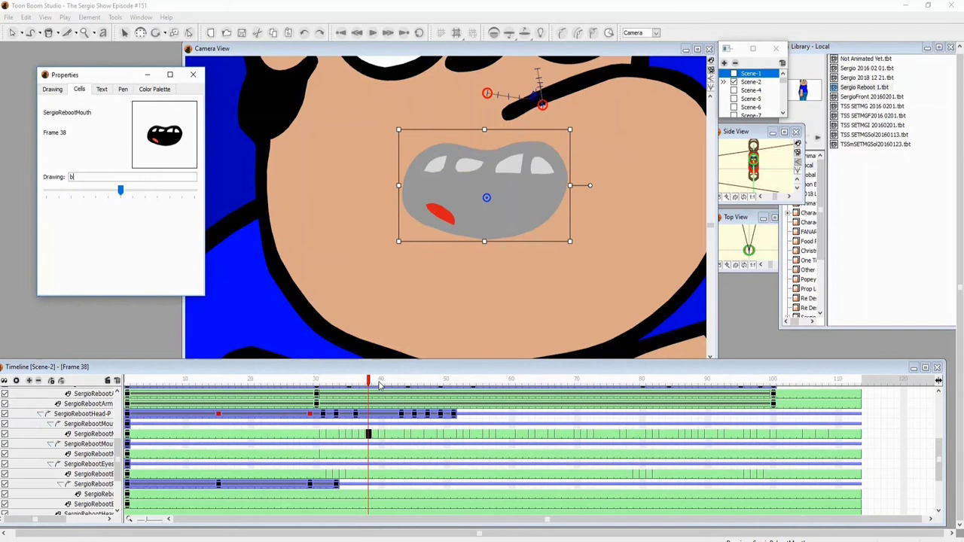
Step: Refine the mouth drawings from frame 42 onward, setting drawing 2 at frame 43
{"action": "left_click_drag", "start_coordinate": [375, 380], "coordinate": [395, 380]}
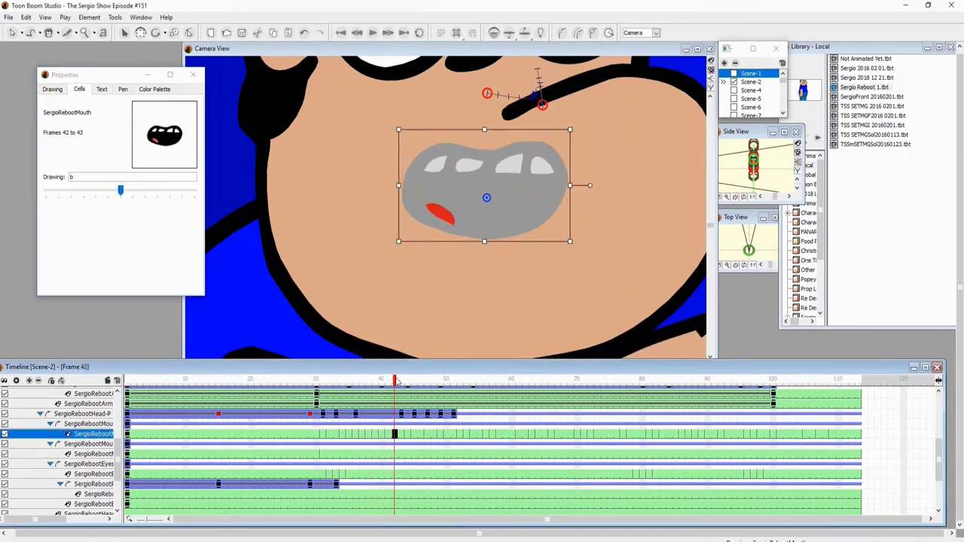
{"action": "left_click", "coordinate": [476, 304]}
{"action": "left_click", "coordinate": [390, 436]}
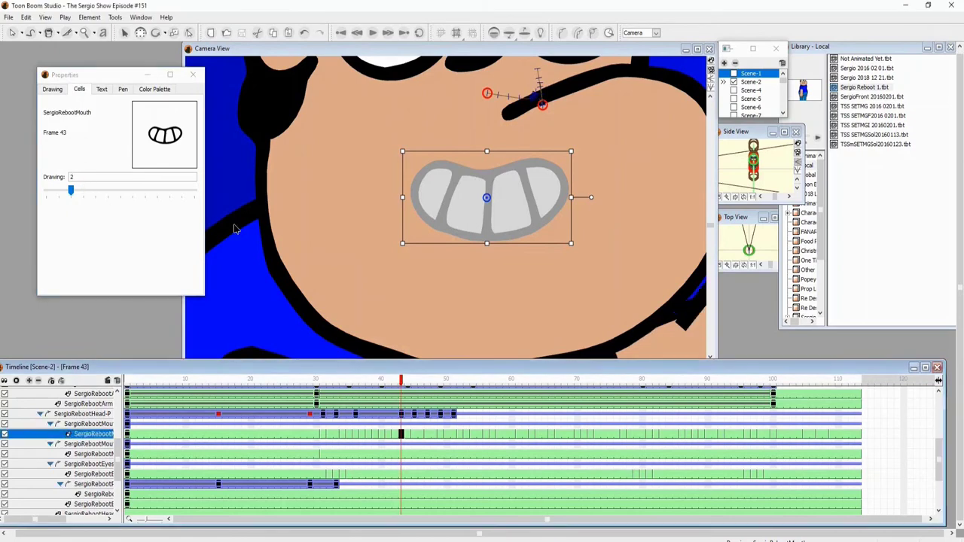
{"action": "left_click", "coordinate": [107, 198]}
{"action": "left_click_drag", "start_coordinate": [107, 197], "coordinate": [169, 190]}
Step: Adjust the mouth drawings between frames 47 and 53, using drawing 2 at frame 49
{"action": "left_click", "coordinate": [427, 391]}
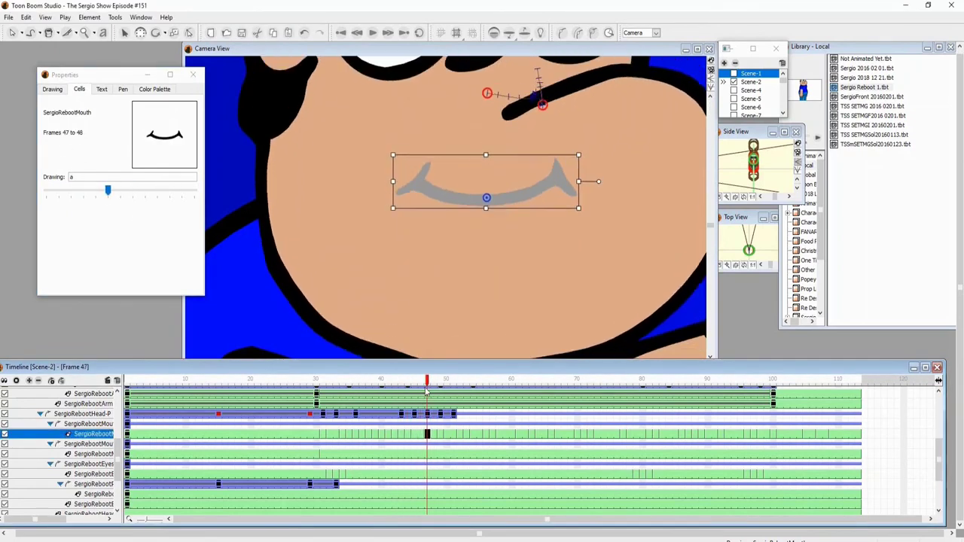
{"action": "left_click_drag", "start_coordinate": [109, 192], "coordinate": [119, 190]}
{"action": "left_click", "coordinate": [441, 386]}
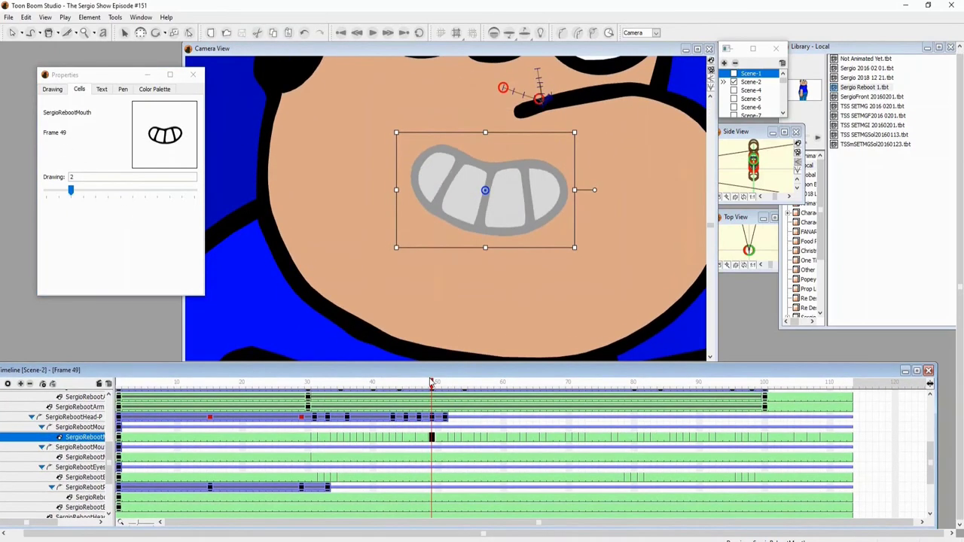
{"action": "left_click", "coordinate": [424, 391]}
{"action": "left_click", "coordinate": [455, 392]}
Step: Vary the mouth drawings between frames 54 and 60 to match the voice track
{"action": "left_click", "coordinate": [464, 392]}
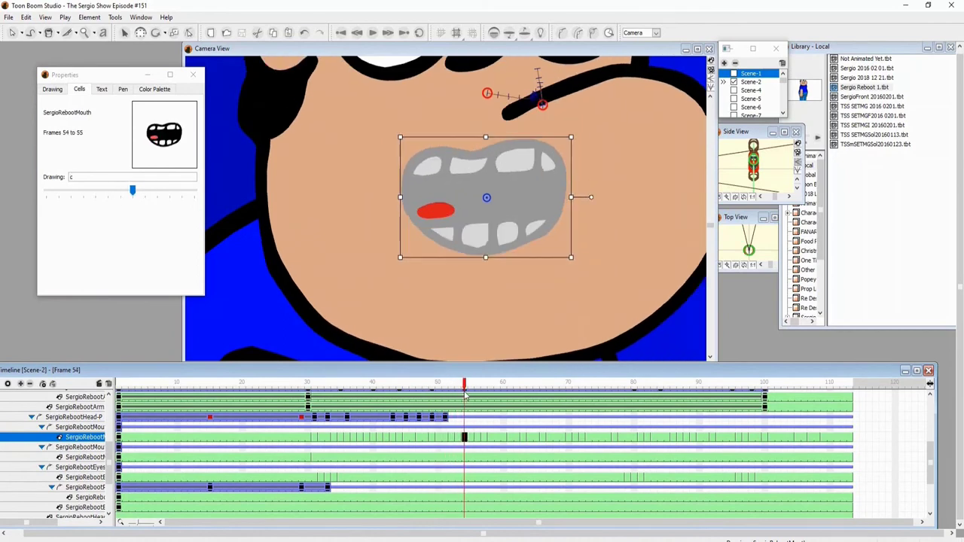
{"action": "left_click", "coordinate": [194, 205]}
{"action": "left_click", "coordinate": [472, 437]}
{"action": "left_click_drag", "start_coordinate": [478, 384], "coordinate": [496, 390]}
{"action": "left_click_drag", "start_coordinate": [121, 191], "coordinate": [170, 208]}
{"action": "left_click", "coordinate": [503, 437]}
Step: Set mouth drawing 2 at frame 61 and continue the lip sync up to frame 65
{"action": "left_click", "coordinate": [508, 387]}
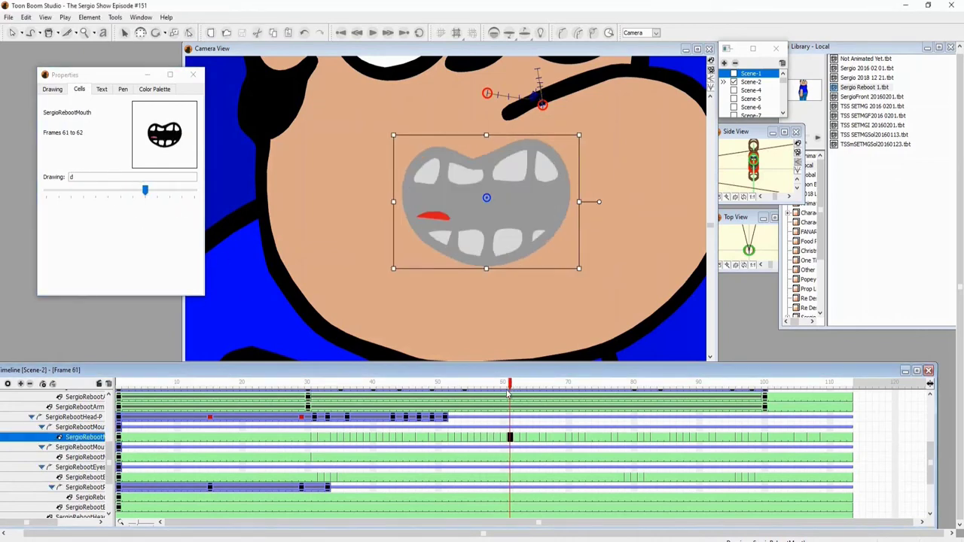
{"action": "left_click", "coordinate": [513, 439]}
{"action": "left_click", "coordinate": [505, 386]}
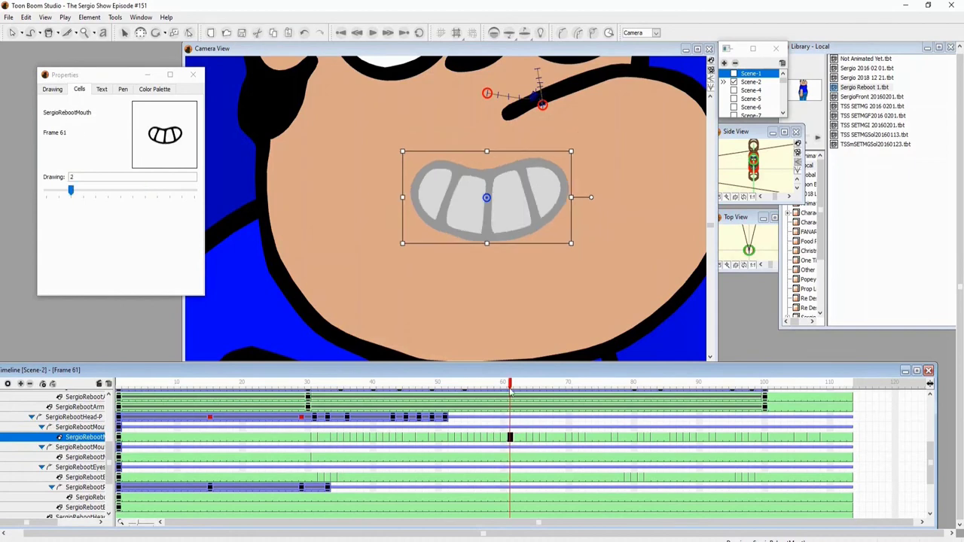
{"action": "left_click", "coordinate": [503, 384]}
{"action": "left_click", "coordinate": [537, 385]}
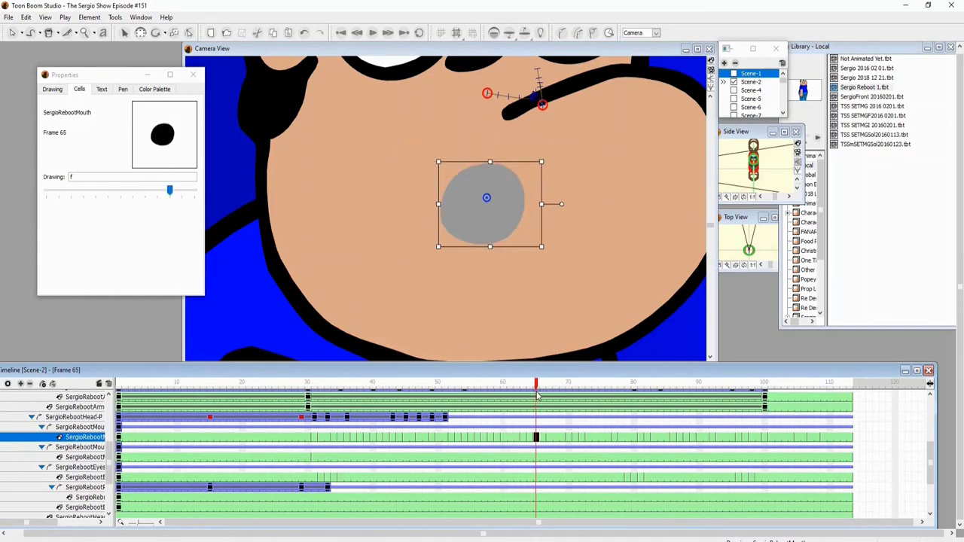
Step: Refine the mouth drawings frame by frame between frames 65 and 76
{"action": "left_click", "coordinate": [529, 438]}
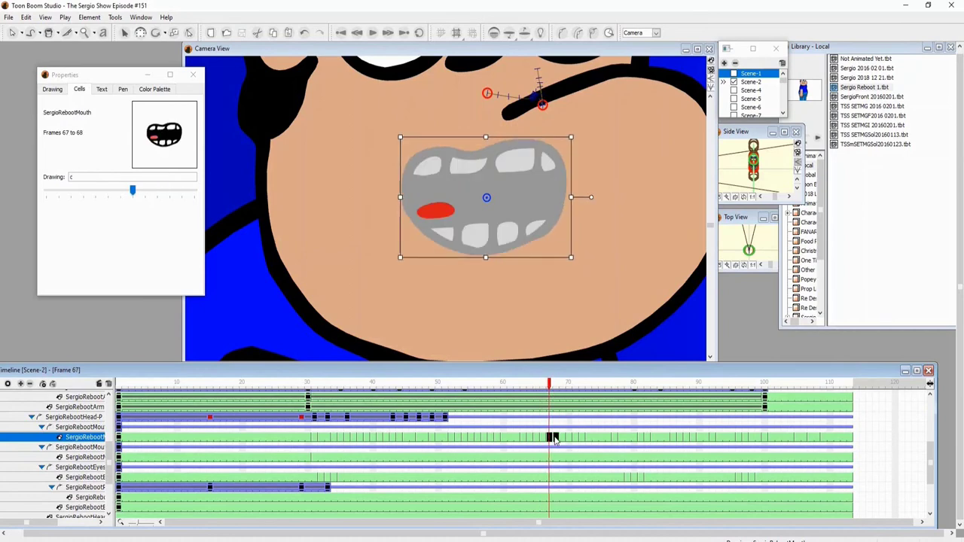
{"action": "left_click", "coordinate": [550, 386]}
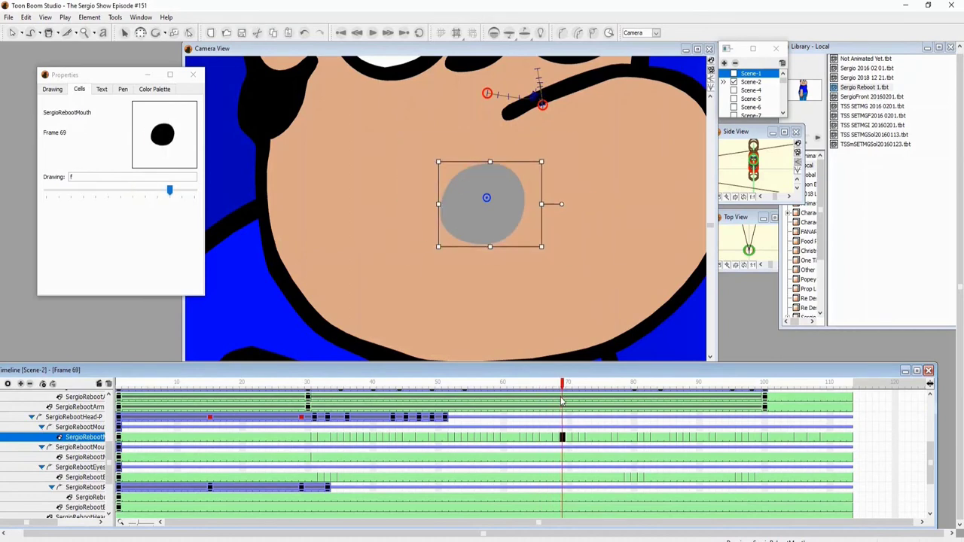
{"action": "left_click_drag", "start_coordinate": [578, 403], "coordinate": [580, 405]}
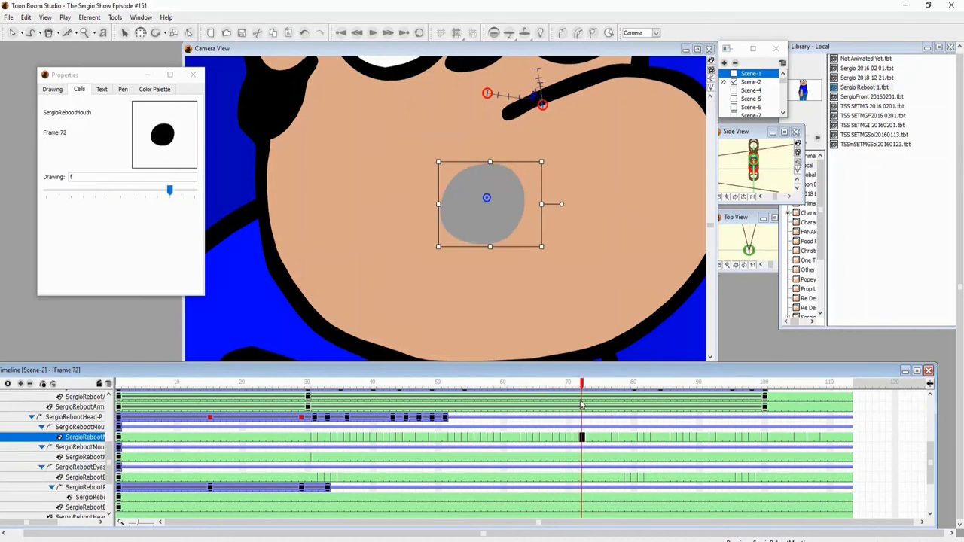
{"action": "left_click", "coordinate": [572, 392]}
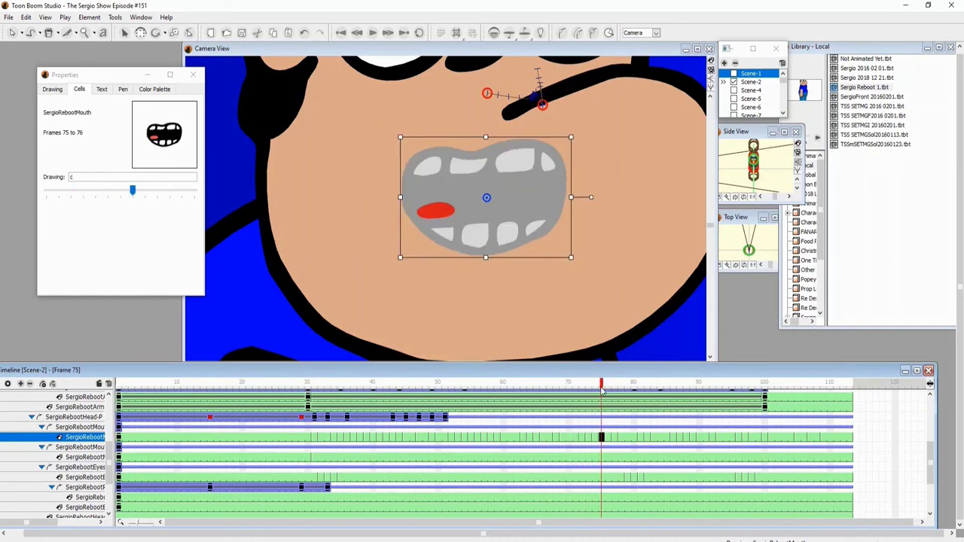
{"action": "left_click", "coordinate": [136, 200]}
Step: Continue the mouth lip sync from frame 79 through frame 95, setting drawing b for frames 93 to 95
{"action": "left_click_drag", "start_coordinate": [628, 385], "coordinate": [669, 393]}
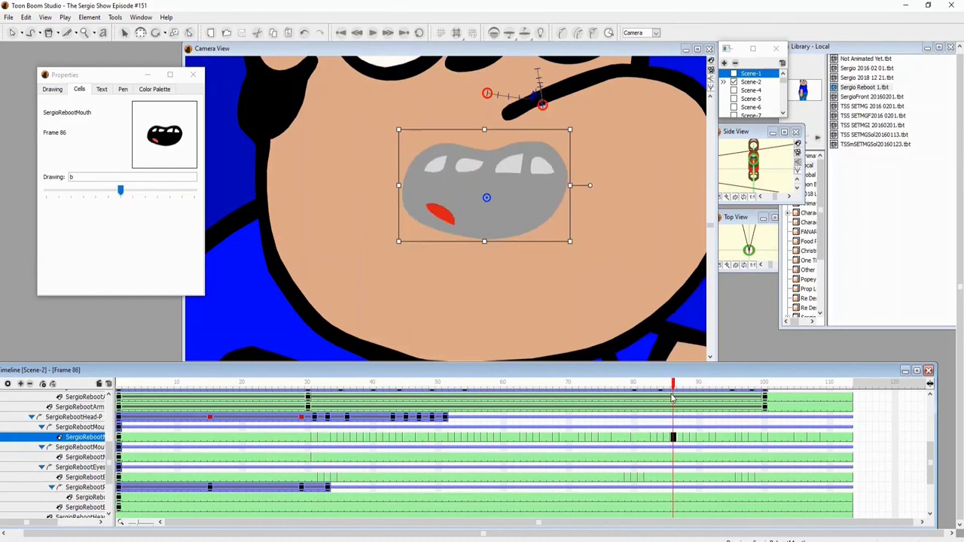
{"action": "left_click_drag", "start_coordinate": [680, 389], "coordinate": [699, 393]}
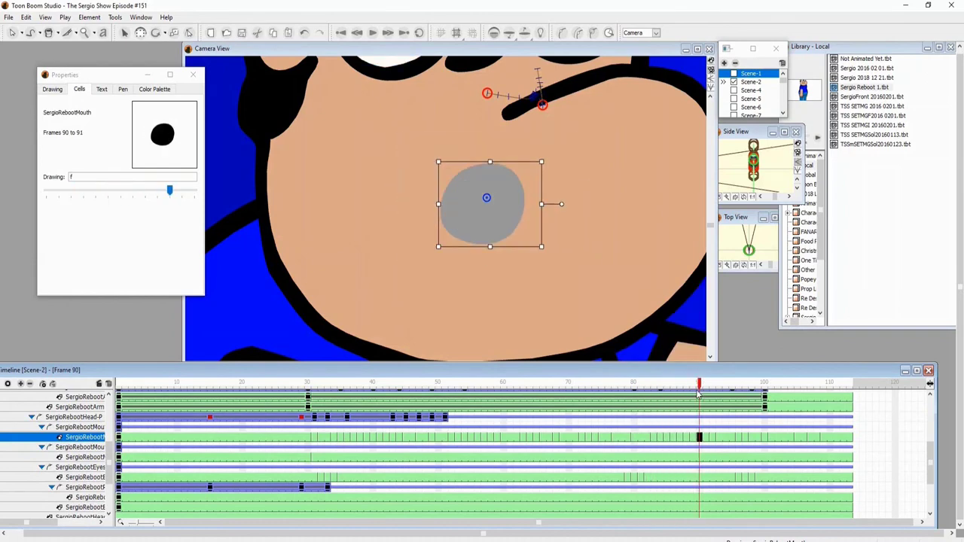
{"action": "left_click_drag", "start_coordinate": [719, 437], "coordinate": [735, 437]}
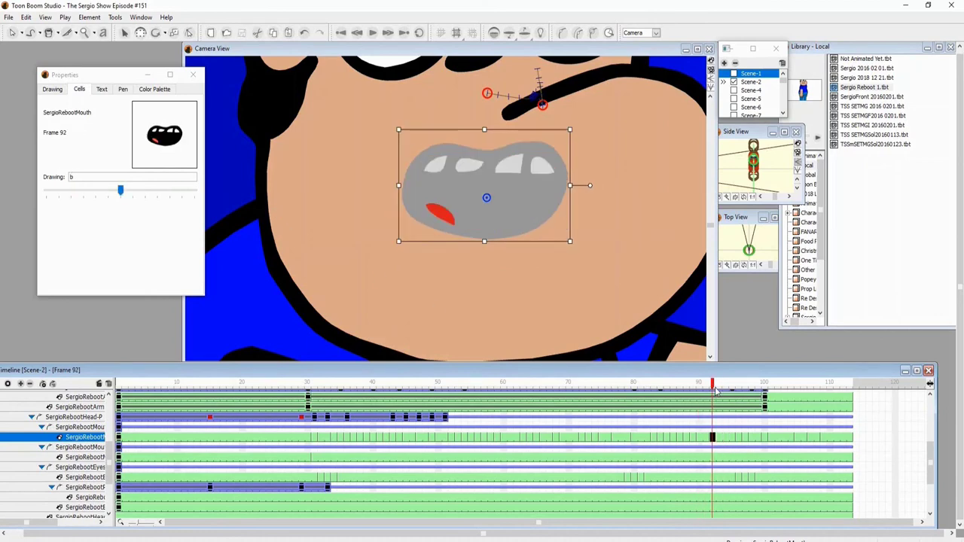
{"action": "left_click", "coordinate": [149, 204]}
{"action": "left_click", "coordinate": [127, 199]}
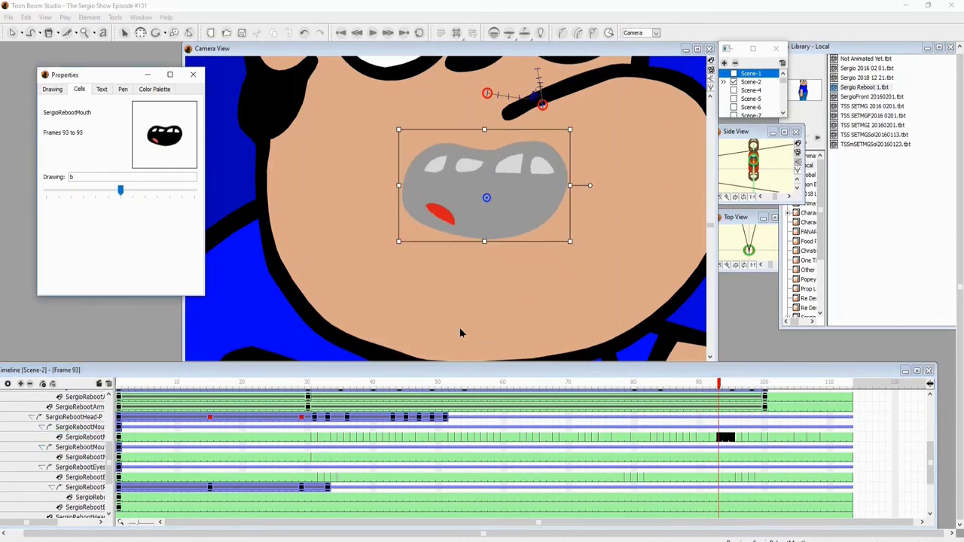
Step: Adjust the mouth drawings from frame 95 to frame 105, including drawing x near frame 99
{"action": "left_click", "coordinate": [146, 200]}
{"action": "left_click_drag", "start_coordinate": [722, 389], "coordinate": [758, 390]}
{"action": "left_click", "coordinate": [194, 190]}
{"action": "left_click", "coordinate": [779, 386]}
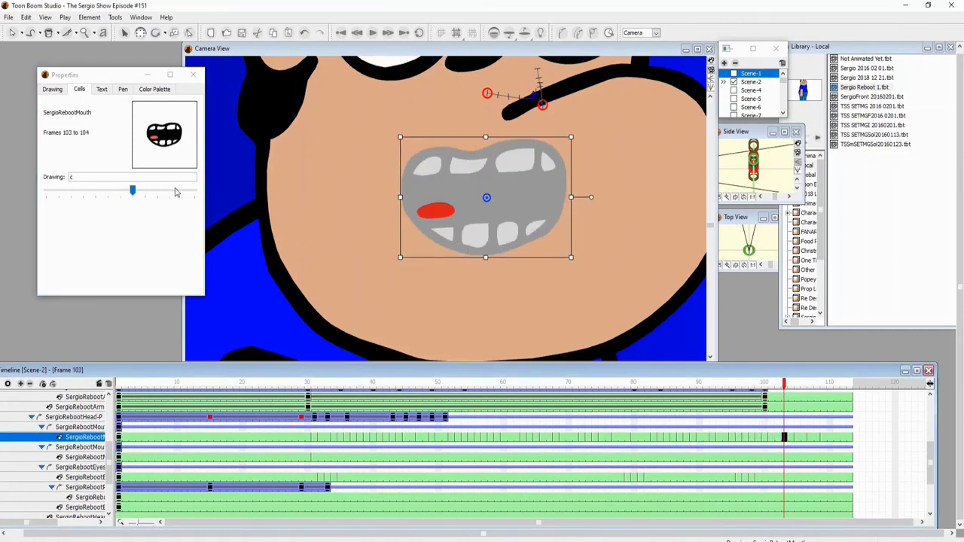
{"action": "key", "text": "period"}
{"action": "key", "text": "period"}
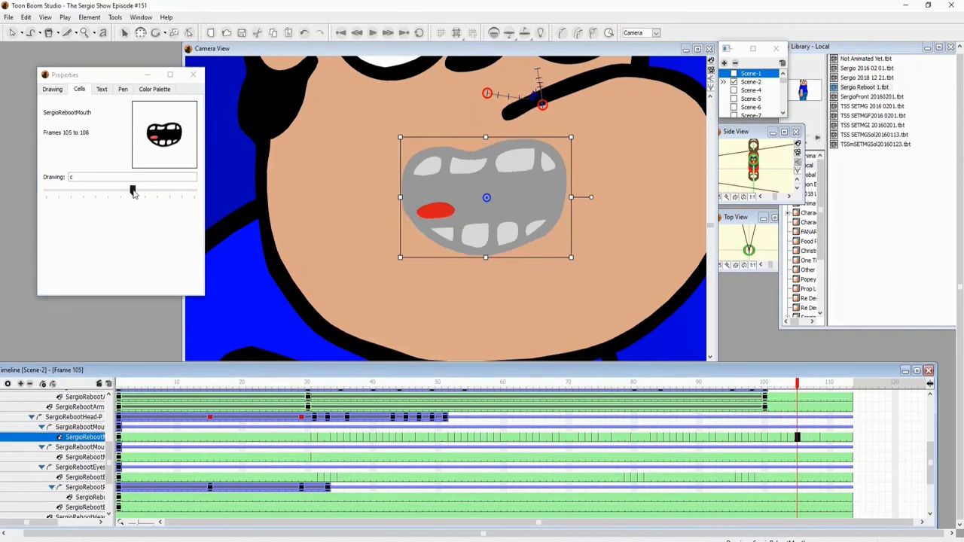
Step: Refine the closing mouth drawings up to frame 113, ending on drawing x
{"action": "left_click", "coordinate": [810, 386]}
{"action": "left_click", "coordinate": [816, 386]}
{"action": "left_click", "coordinate": [825, 385]}
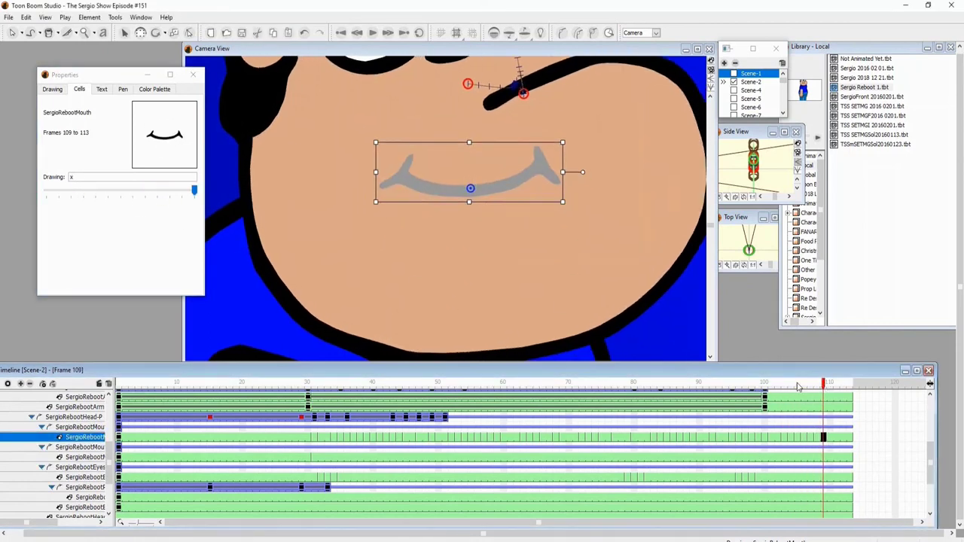
{"action": "mouse_move", "coordinate": [193, 190]}
{"action": "left_mouse_down"}
{"action": "mouse_move", "coordinate": [121, 192]}
{"action": "mouse_move", "coordinate": [193, 190]}
{"action": "left_mouse_up"}
{"action": "left_click", "coordinate": [836, 386]}
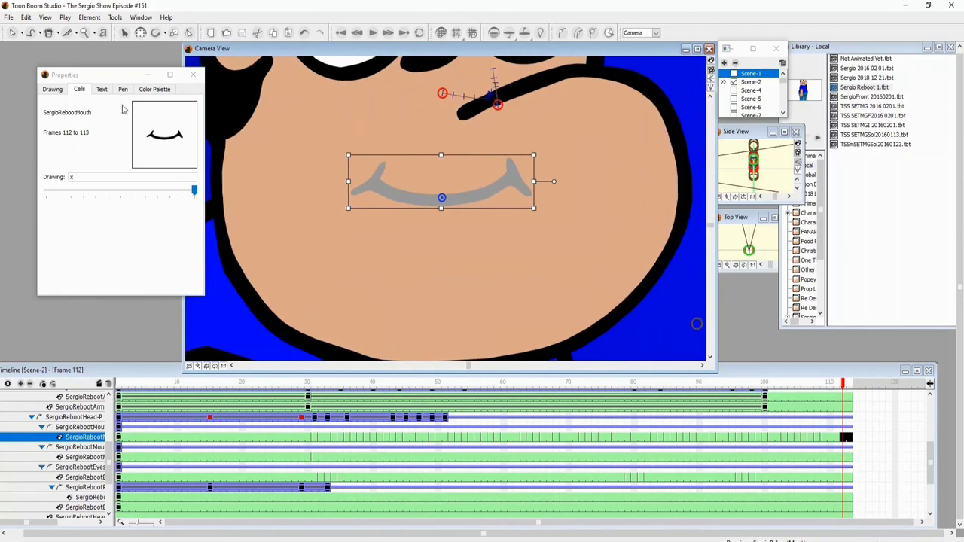
Step: Scrub through the scene to review the finished lip sync in the camera framing
{"action": "mouse_move", "coordinate": [158, 437]}
{"action": "left_mouse_down"}
{"action": "mouse_move", "coordinate": [478, 437]}
{"action": "mouse_move", "coordinate": [653, 456]}
{"action": "left_mouse_up"}
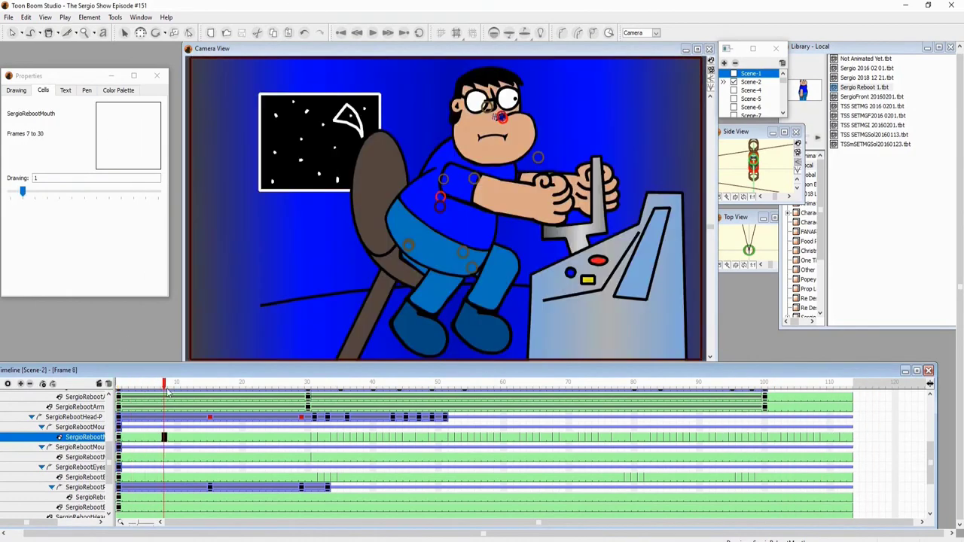
{"action": "left_click_drag", "start_coordinate": [168, 392], "coordinate": [690, 420]}
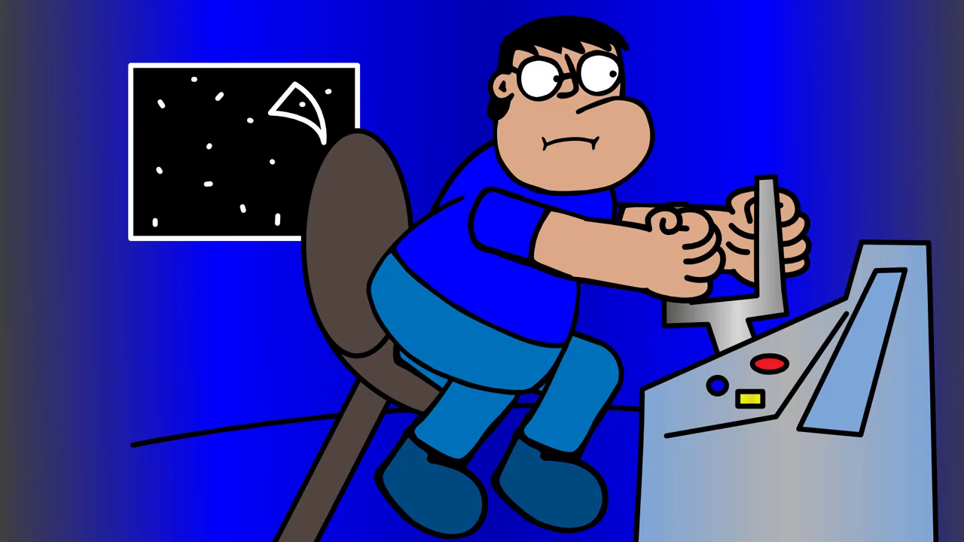